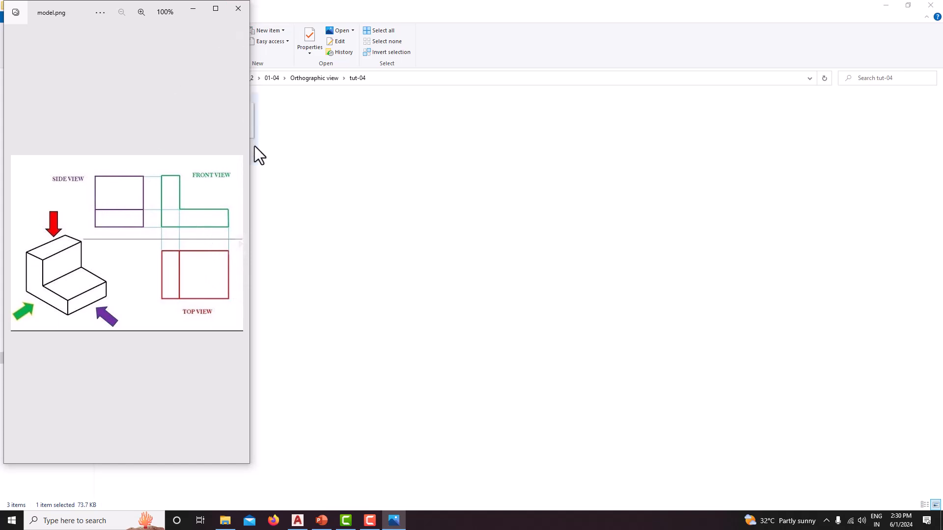
# Step: Close the model.png preview, open the 2024-05-26 screenshot showing the dimensioned Fig.8 part, and switch to AutoCAD
pyautogui.click(238, 9)
pyautogui.click(243, 122)
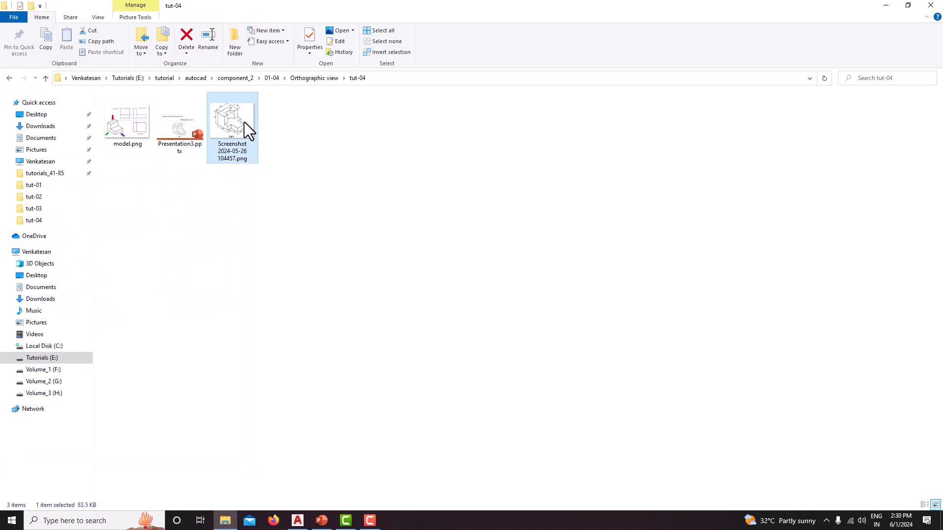
pyautogui.doubleClick(243, 122)
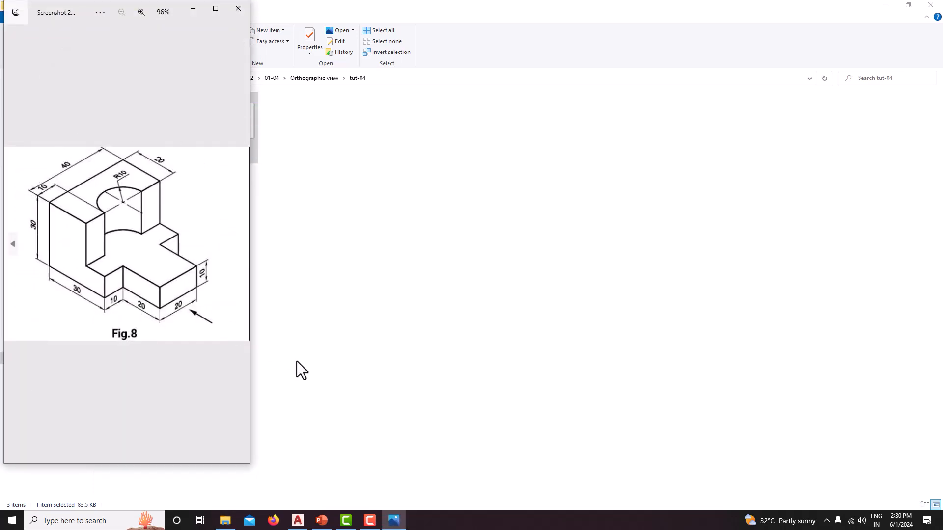
pyautogui.click(297, 520)
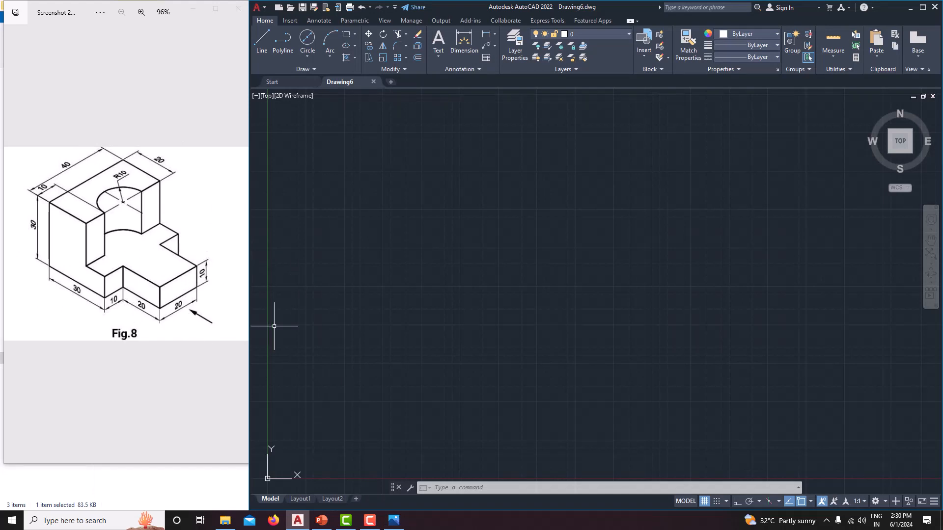
# Step: Configure the drawing units with length precision 0 and millimeters as the insertion scale
pyautogui.moveTo(459, 280); pyautogui.dragTo(467, 243, button='middle')
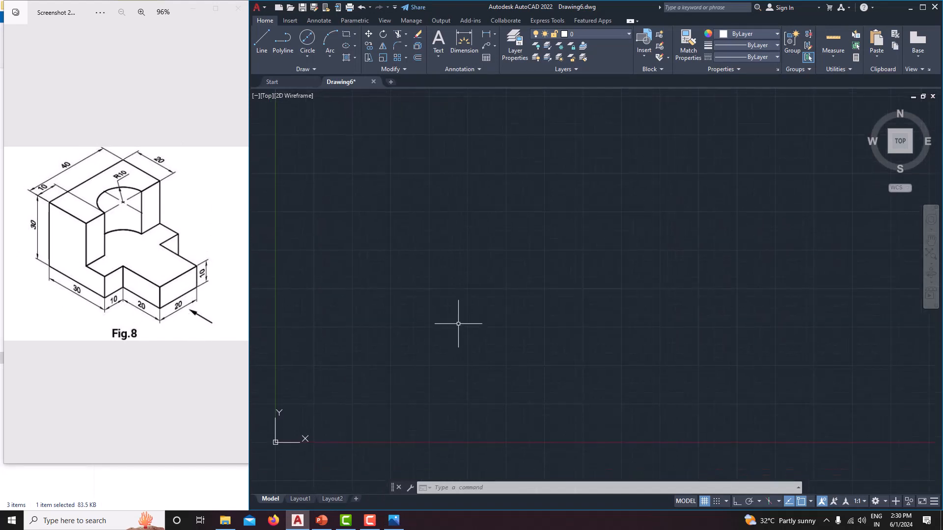
pyautogui.write('units')
pyautogui.press('Return')
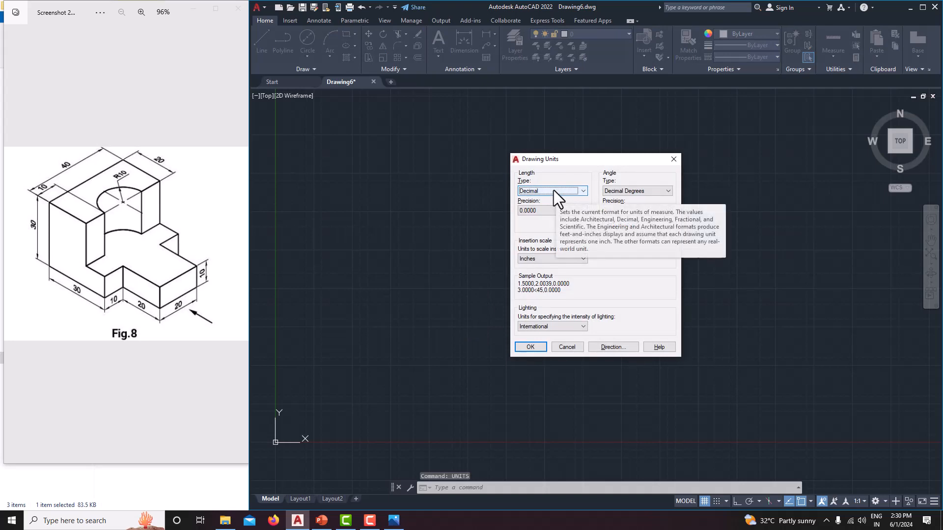
pyautogui.click(550, 209)
pyautogui.click(546, 222)
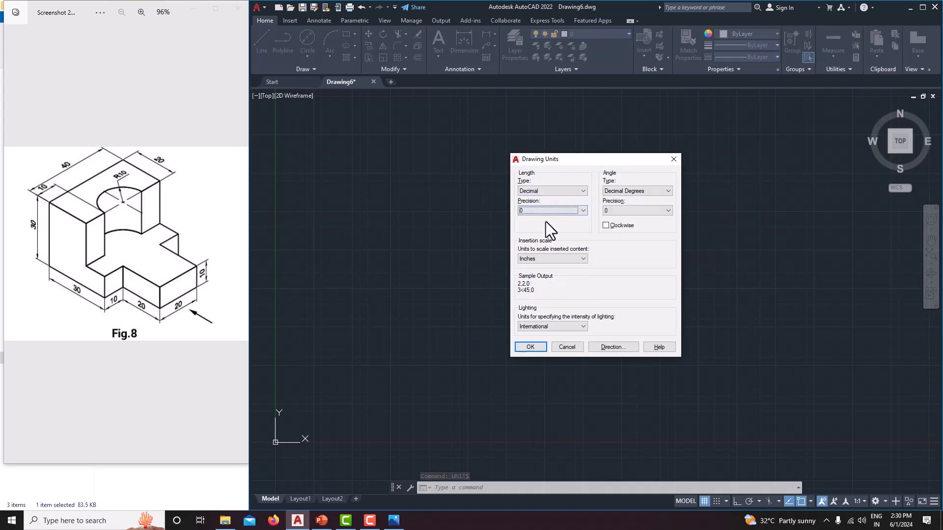
pyautogui.click(544, 258)
pyautogui.click(540, 294)
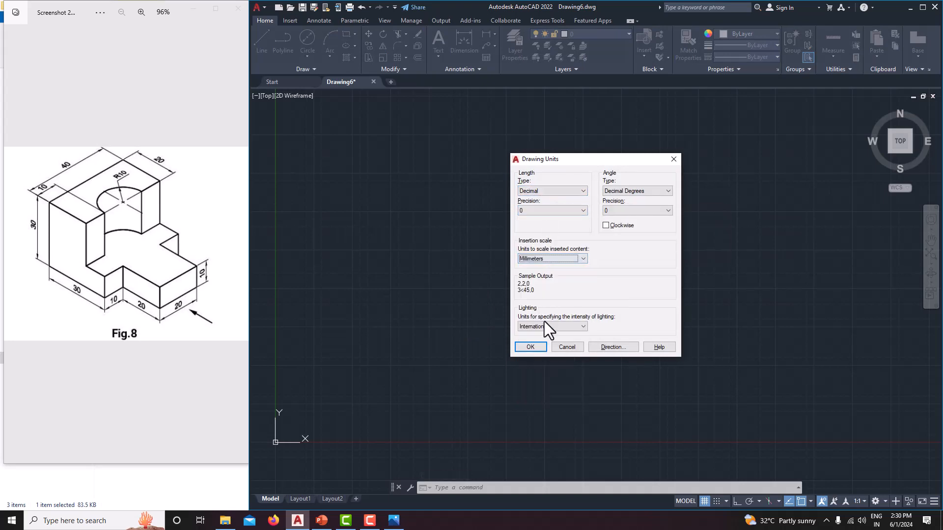
pyautogui.click(528, 347)
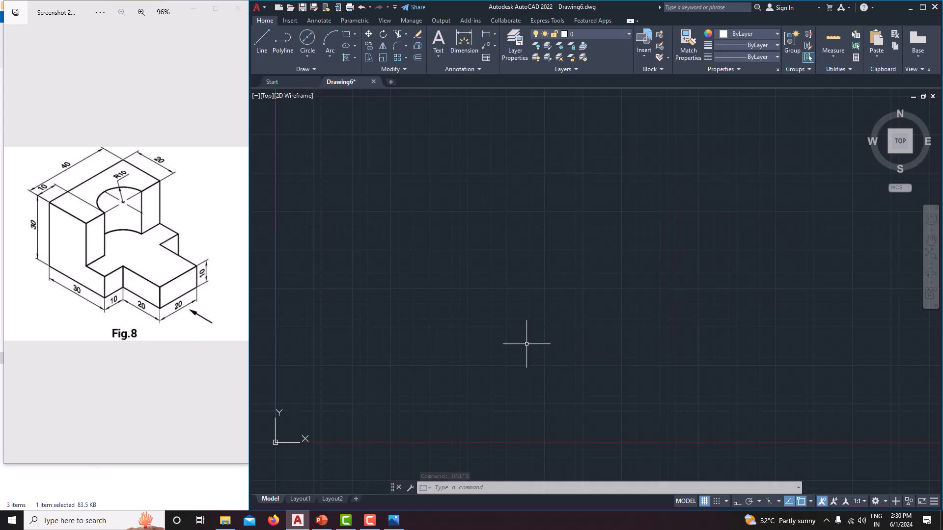
# Step: Set the model space limits with the lower left corner at 0,0 and the upper right corner at 500,500
pyautogui.write('lmits')
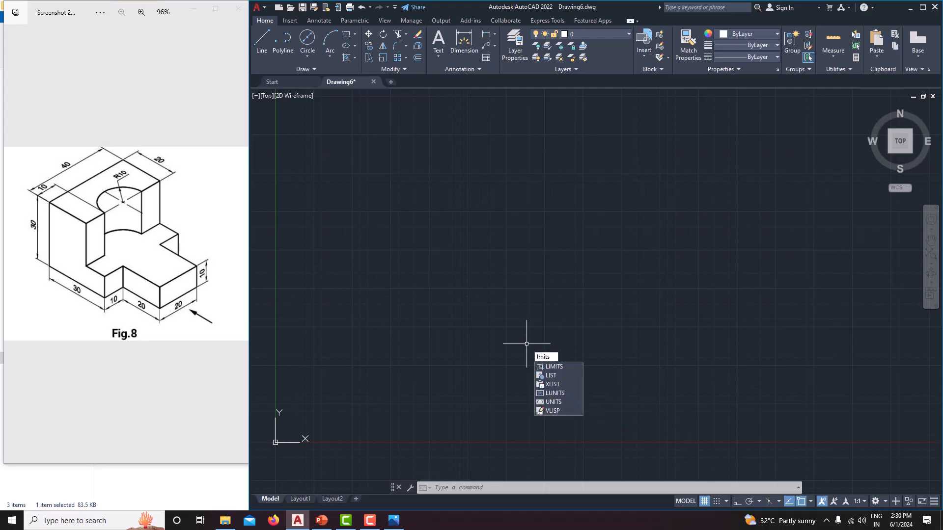
pyautogui.press('Return')
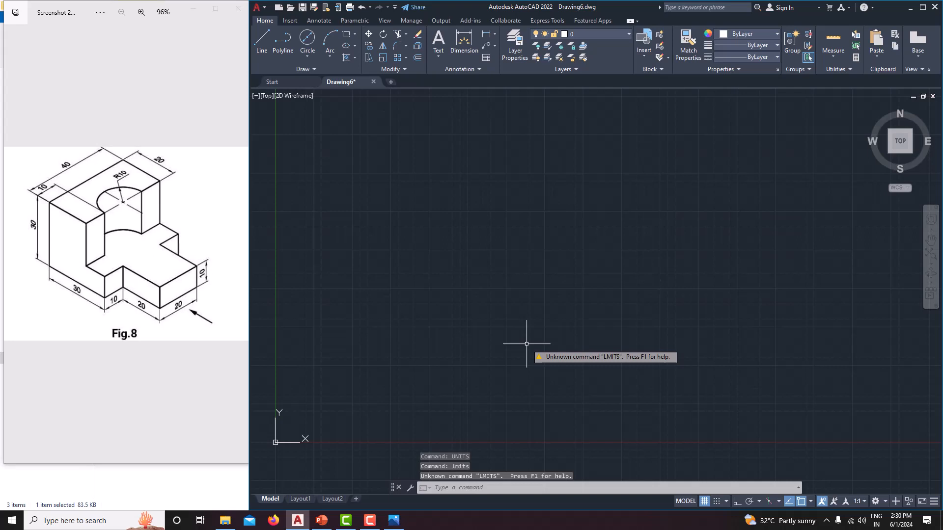
pyautogui.write('limi')
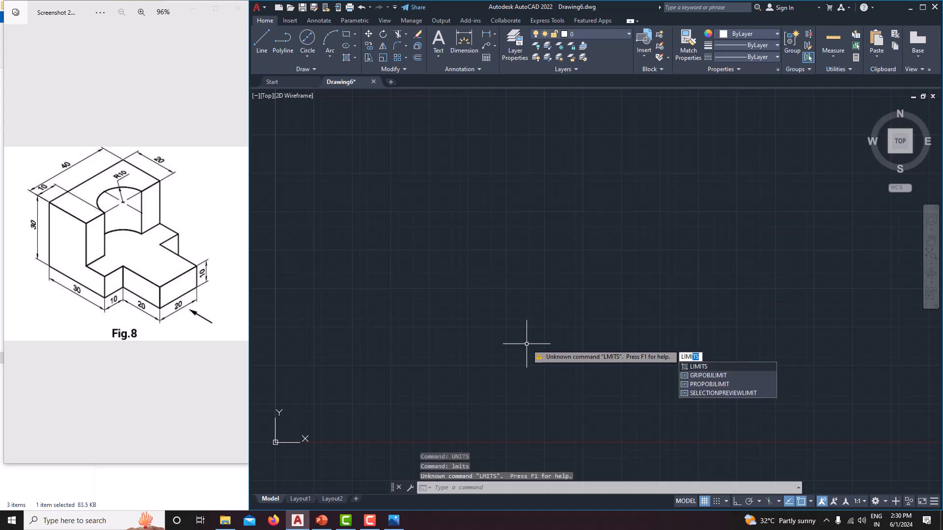
pyautogui.write('ts')
pyautogui.press('Return')
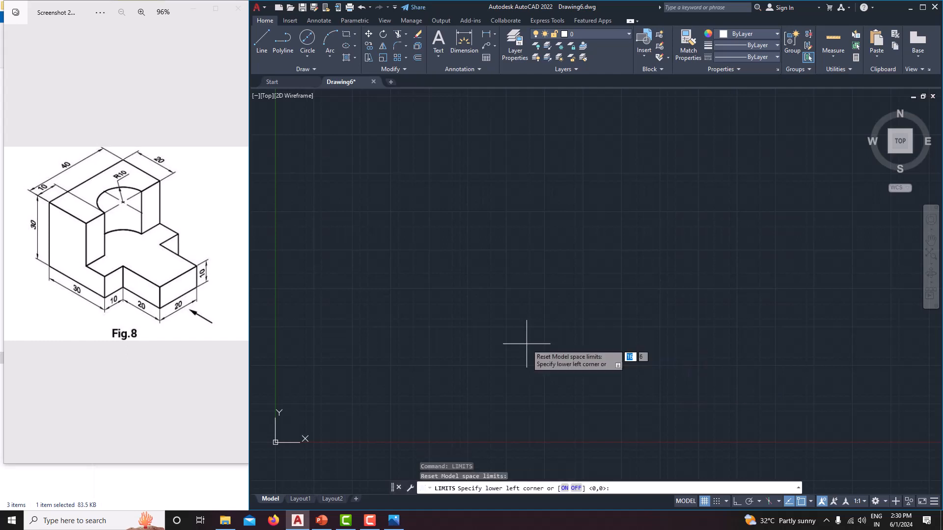
pyautogui.write('0,0')
pyautogui.press('Return')
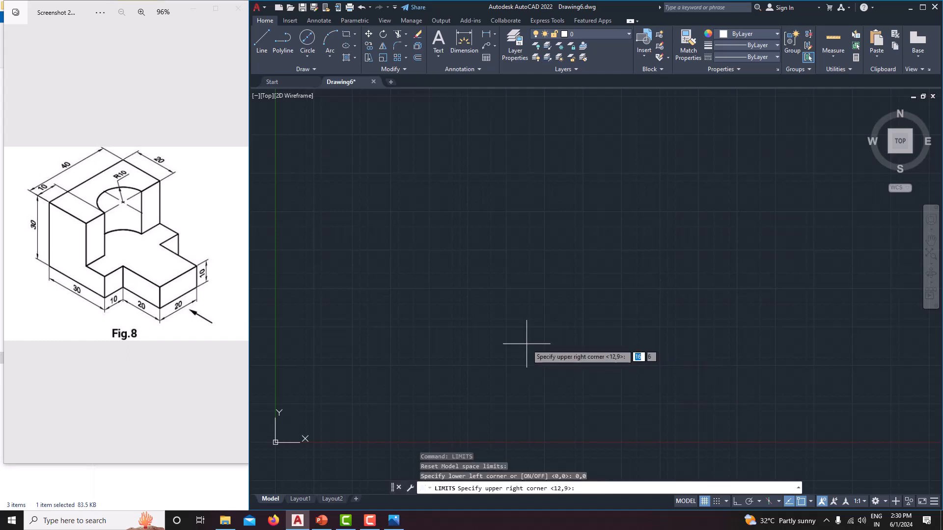
pyautogui.write('500,500')
pyautogui.press('Return')
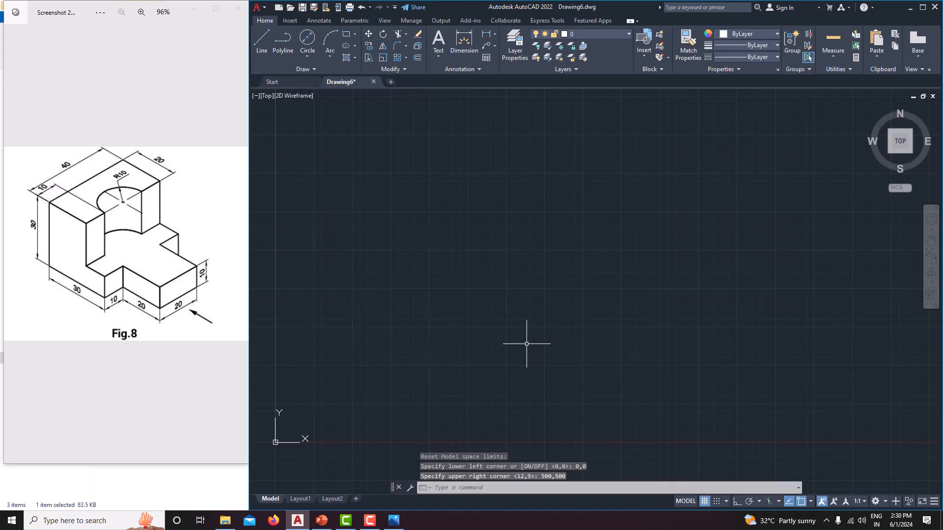
# Step: Zoom to All so the view covers the full drawing limits
pyautogui.write('z')
pyautogui.press('Return')
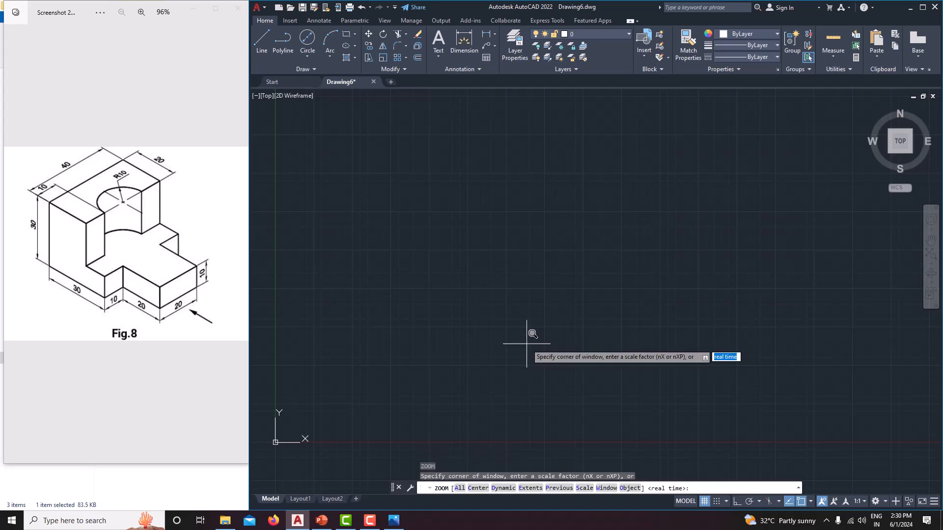
pyautogui.write('a')
pyautogui.press('Return')
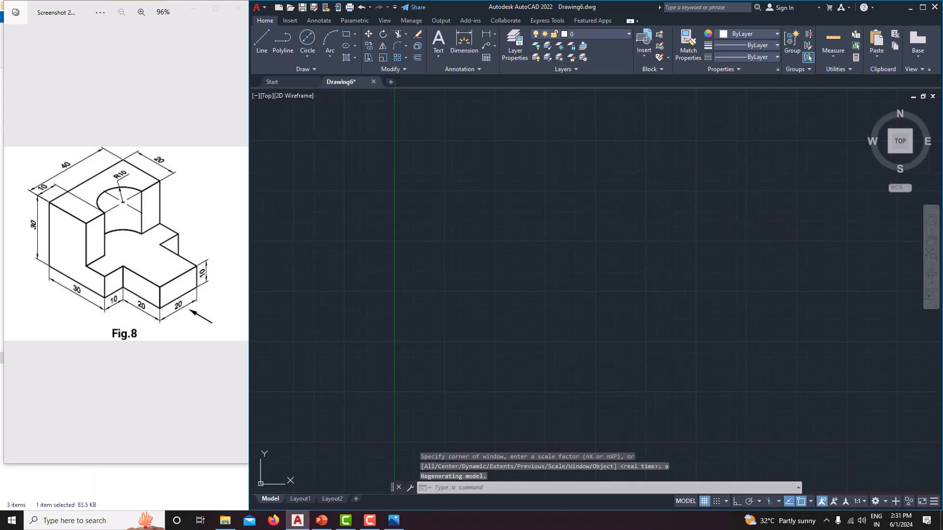
pyautogui.moveTo(514, 219); pyautogui.dragTo(466, 382, button='middle')
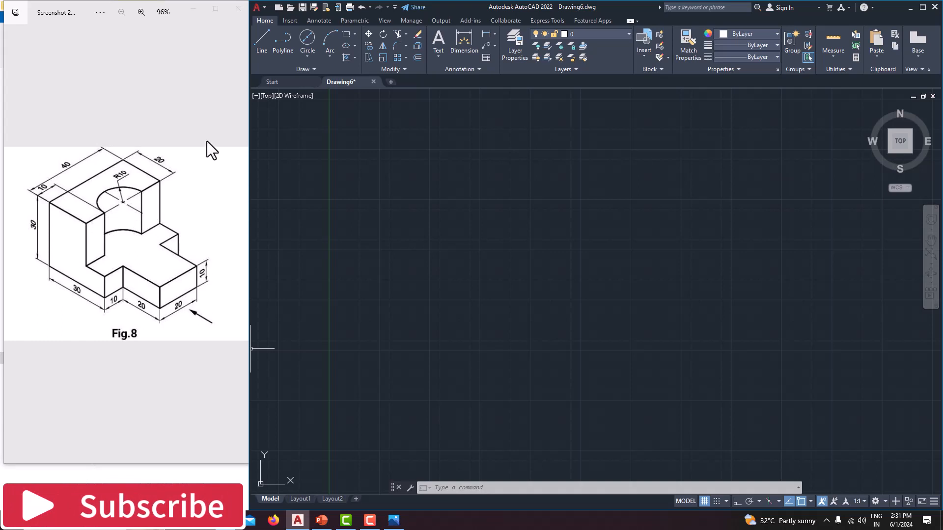
# Step: Start a line in the empty drawing area, turn Ortho on, and draw a 40 mm horizontal base edge to the right
pyautogui.click(267, 48)
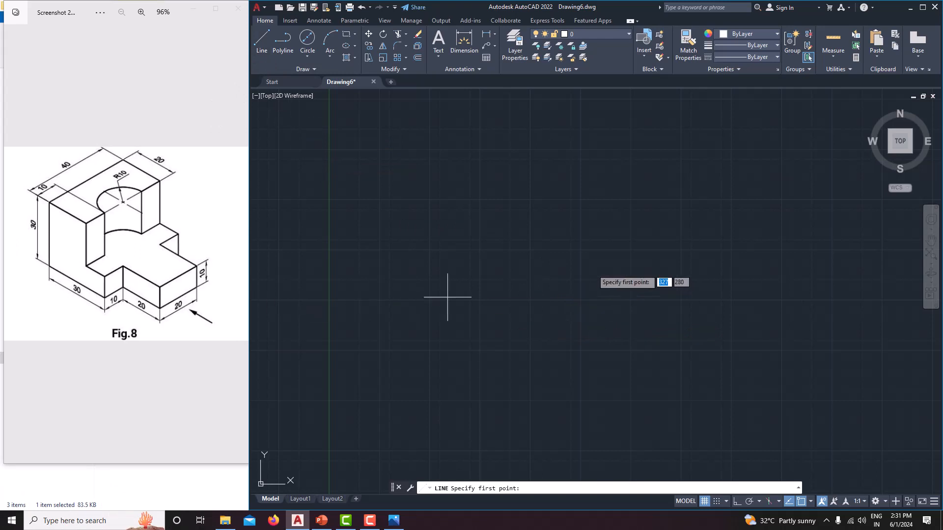
pyautogui.click(518, 265)
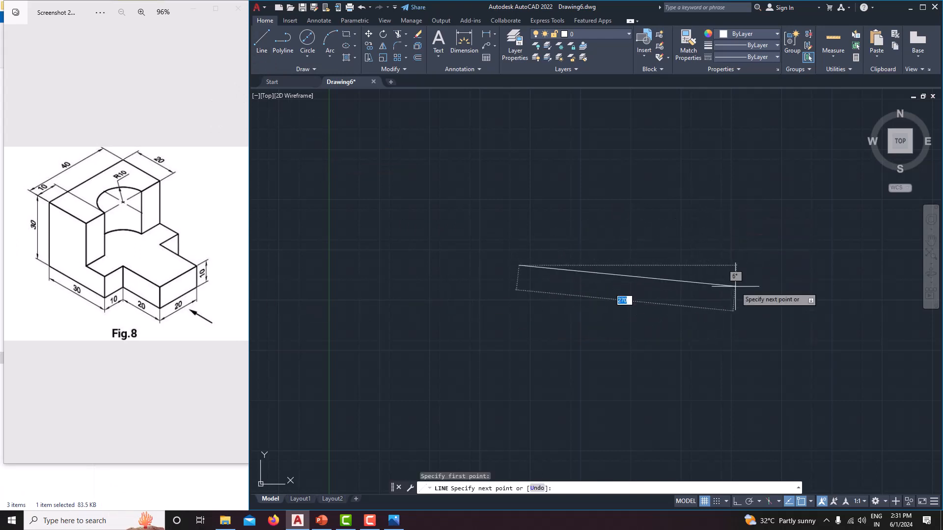
pyautogui.press('F8')
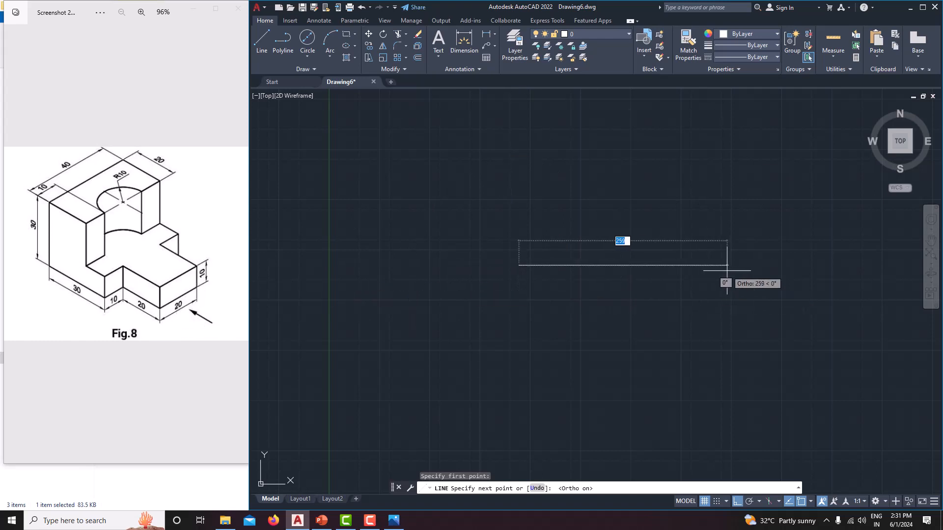
pyautogui.write('40')
pyautogui.press('Return')
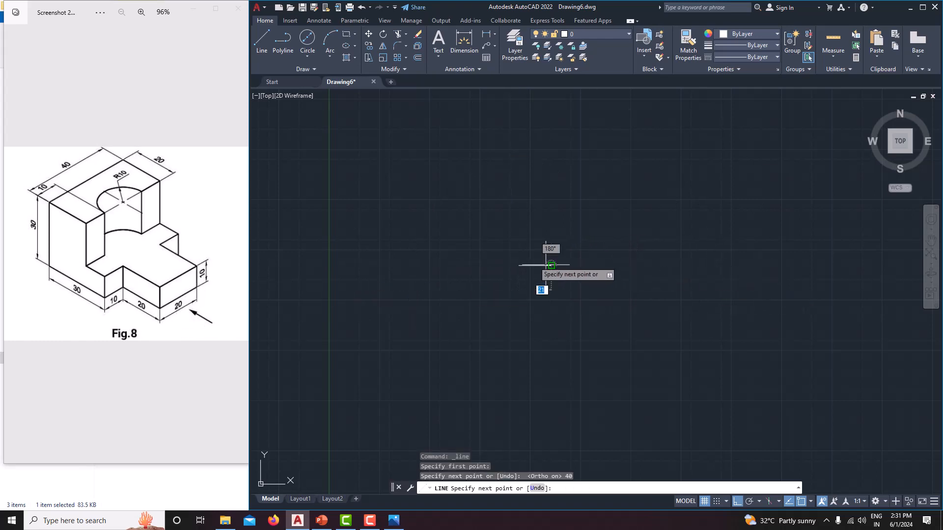
# Step: Complete the rectangle from the base line's right end with a 10 mm upward edge, a 40 mm top edge and a closing left edge
pyautogui.scroll(10, 535, 261)
pyautogui.moveTo(534, 262); pyautogui.dragTo(637, 329, button='middle')
pyautogui.scroll(-4, 641, 266)
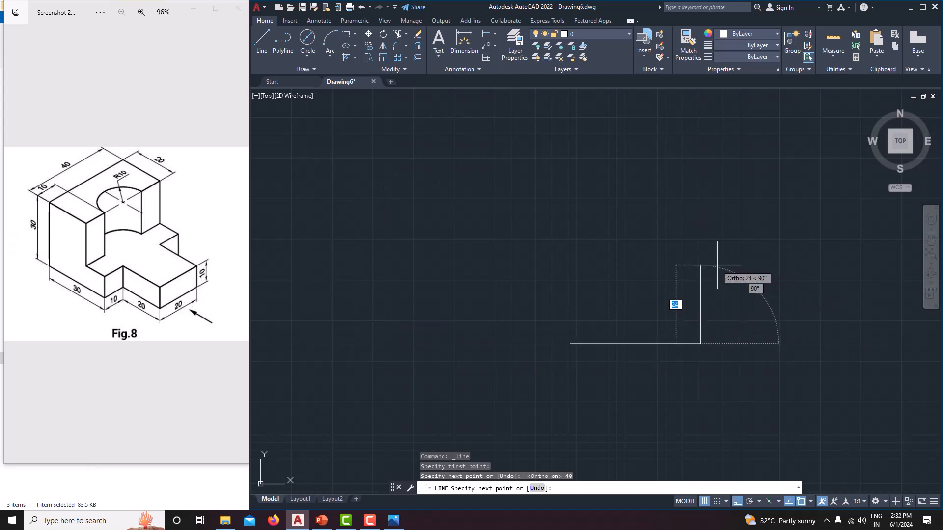
pyautogui.write('10')
pyautogui.press('Return')
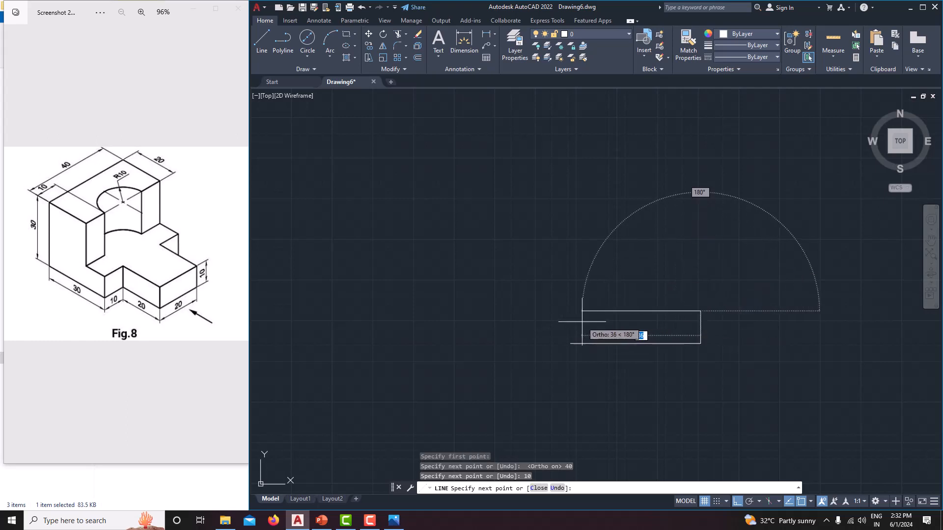
pyautogui.write('40')
pyautogui.press('Return')
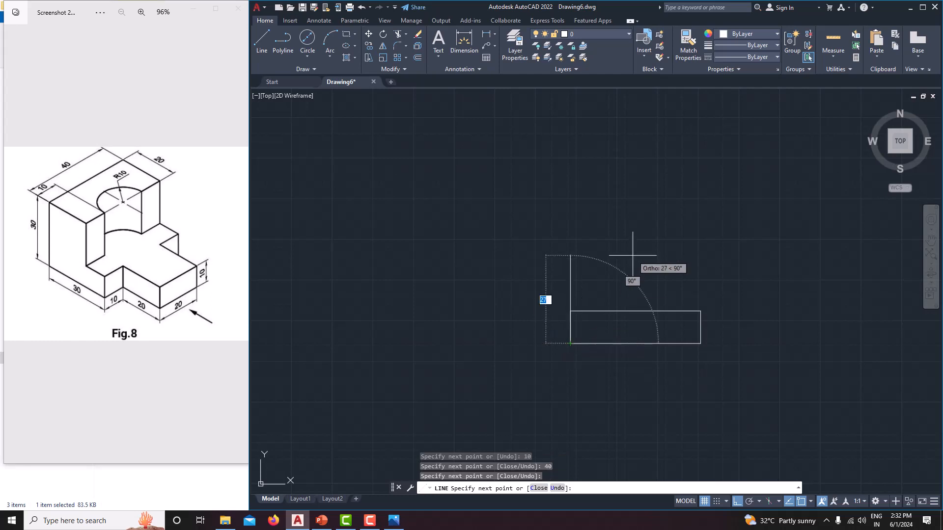
pyautogui.rightClick(632, 256)
pyautogui.click(670, 273)
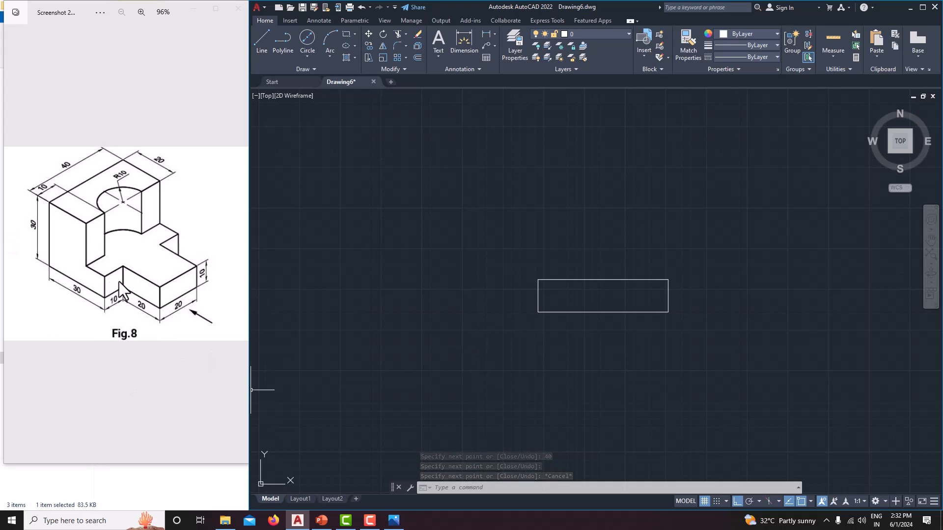
# Step: Draw a line 10 mm right along the top edge from the rectangle's upper-left corner, continuing vertically down to the bottom edge
pyautogui.click(256, 42)
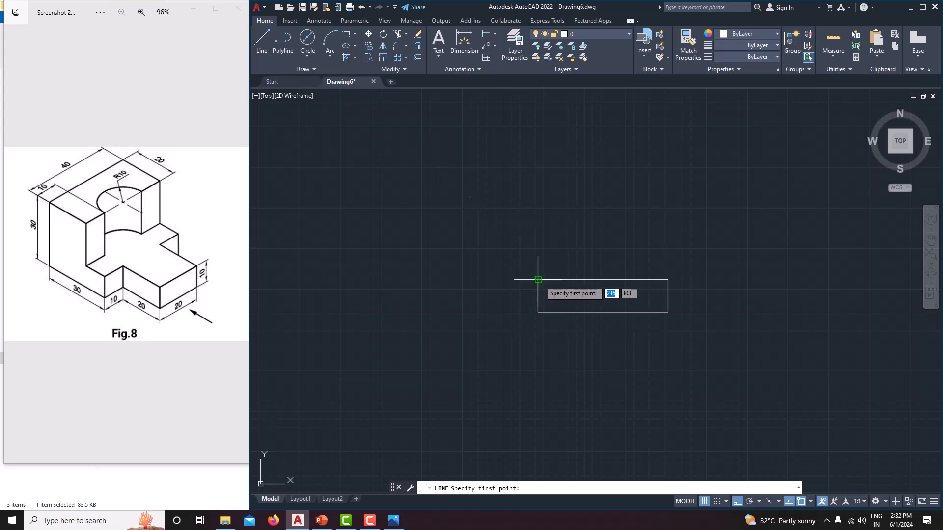
pyautogui.click(538, 280)
pyautogui.scroll(4, 573, 282)
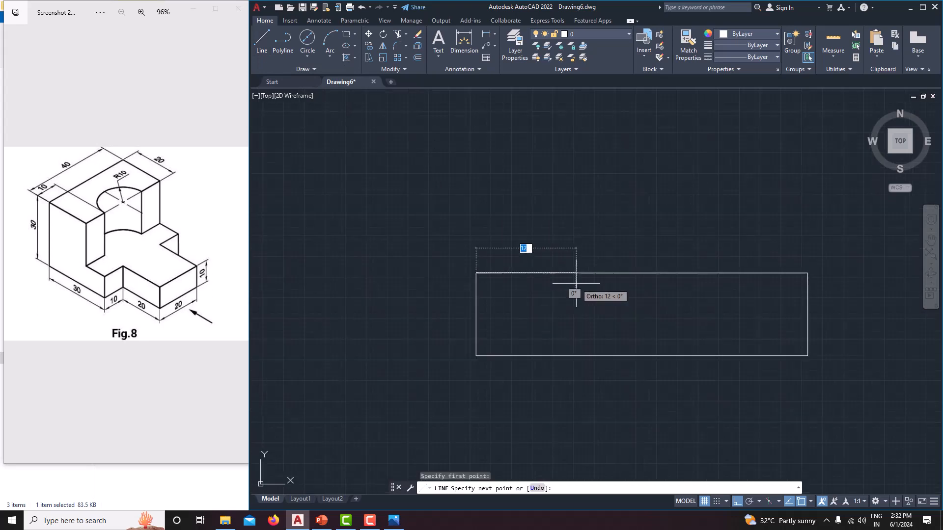
pyautogui.write('10')
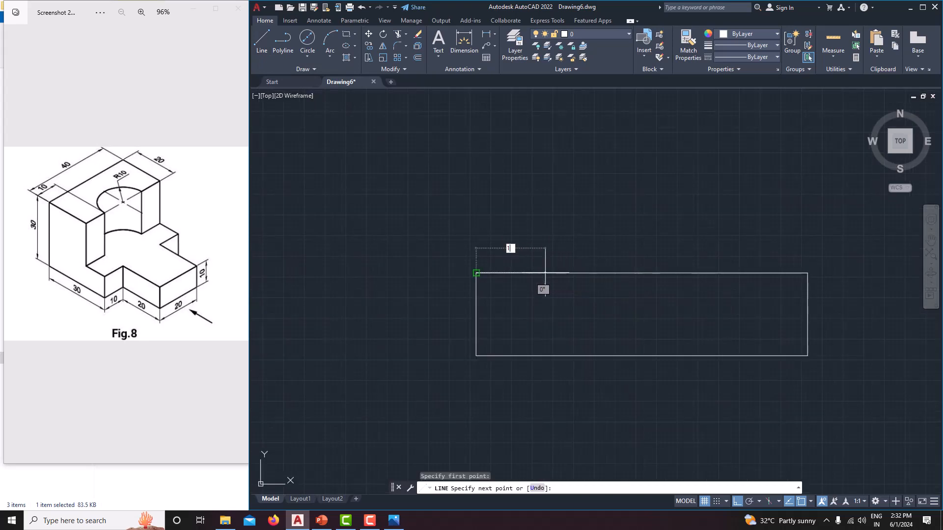
pyautogui.press('Return')
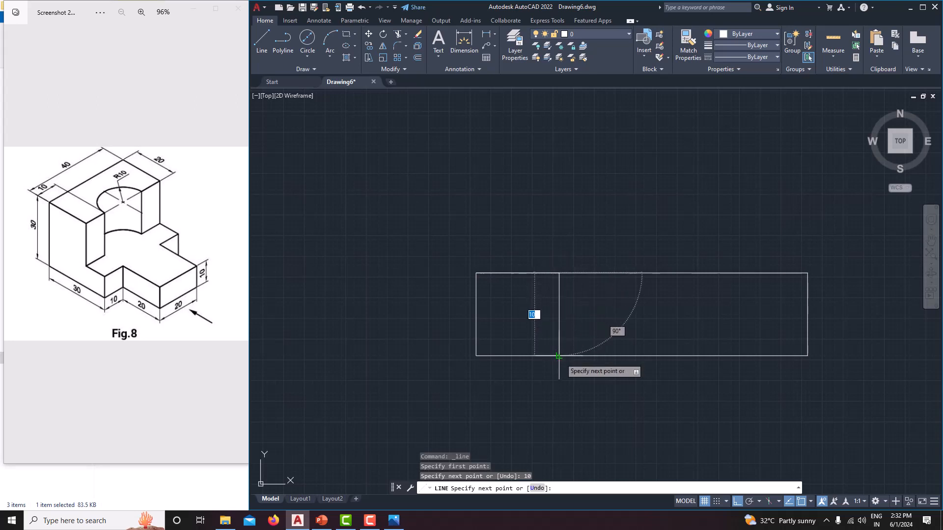
pyautogui.click(558, 355)
pyautogui.rightClick(613, 320)
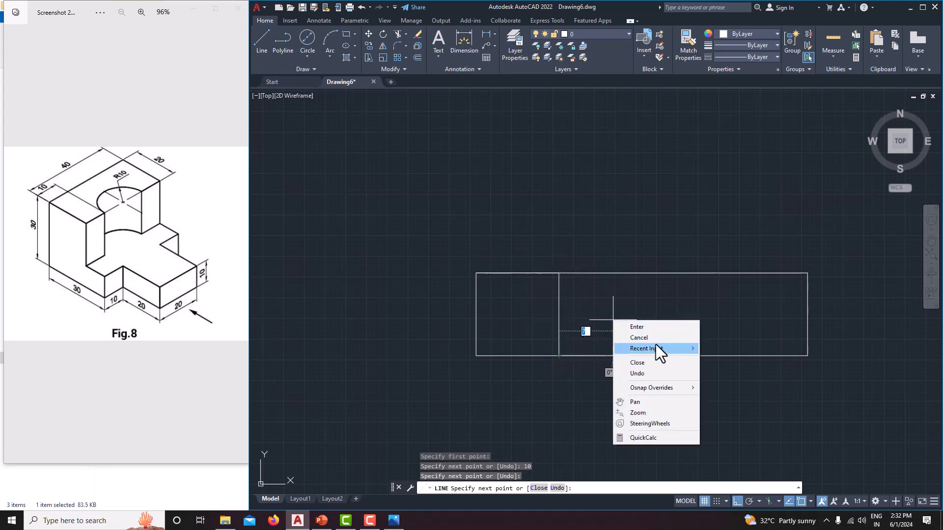
pyautogui.click(650, 337)
# Step: Draw a line 10 mm left along the top edge from the rectangle's upper-right corner, continuing vertically down to the bottom edge
pyautogui.click(261, 40)
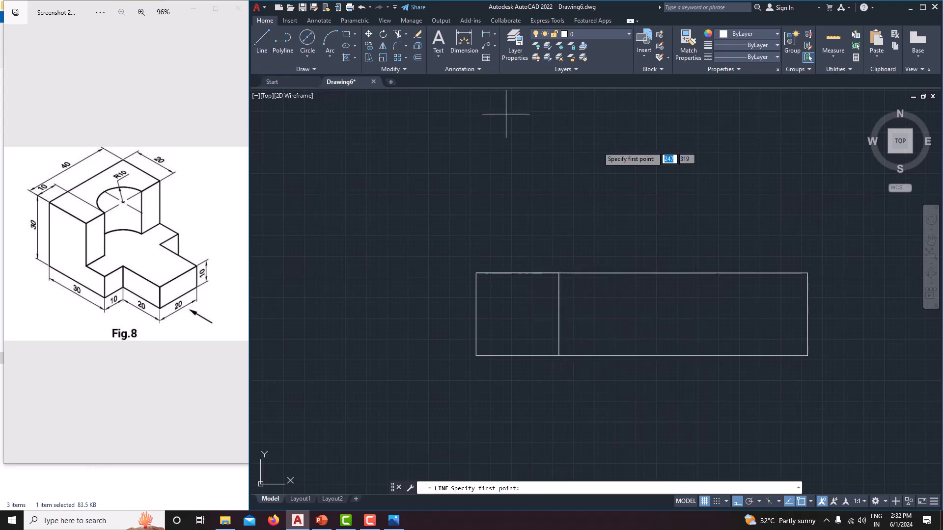
pyautogui.click(808, 273)
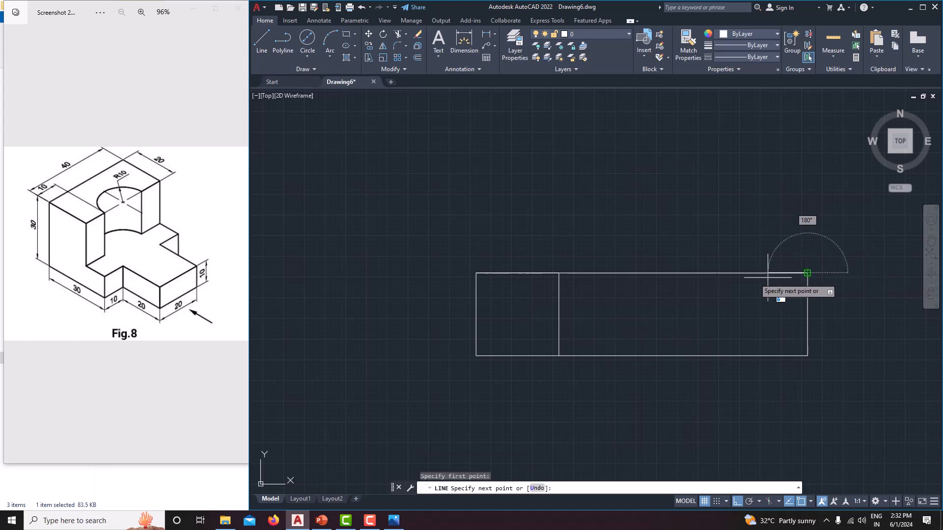
pyautogui.write('10')
pyautogui.press('Return')
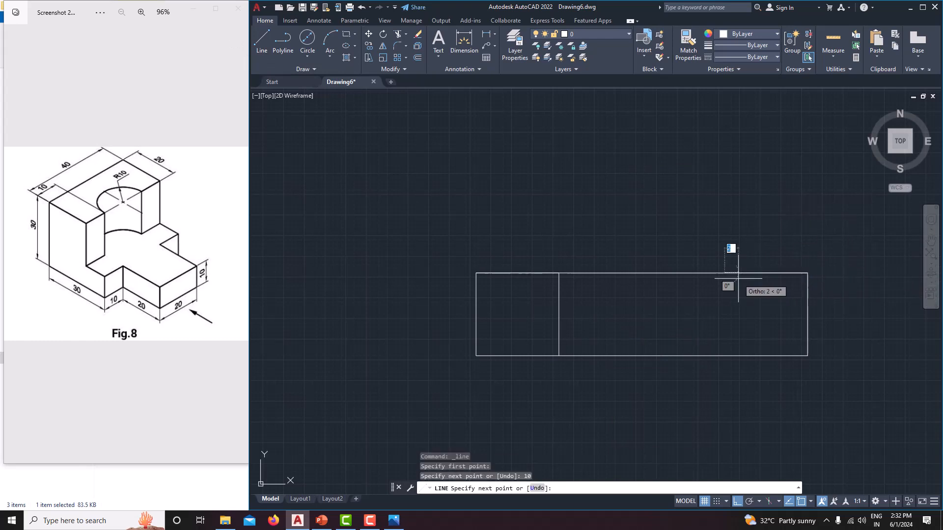
pyautogui.click(723, 356)
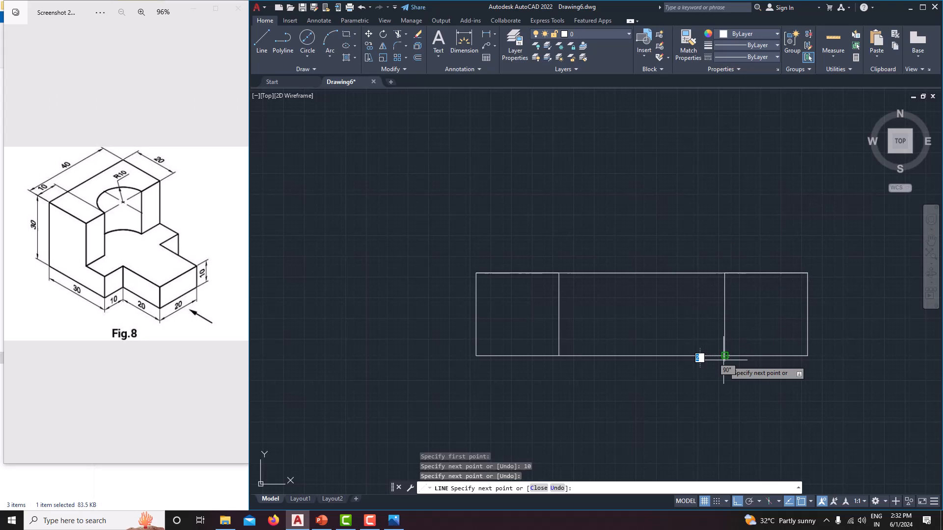
pyautogui.rightClick(763, 316)
pyautogui.click(774, 333)
pyautogui.moveTo(738, 295); pyautogui.dragTo(700, 294, button='middle')
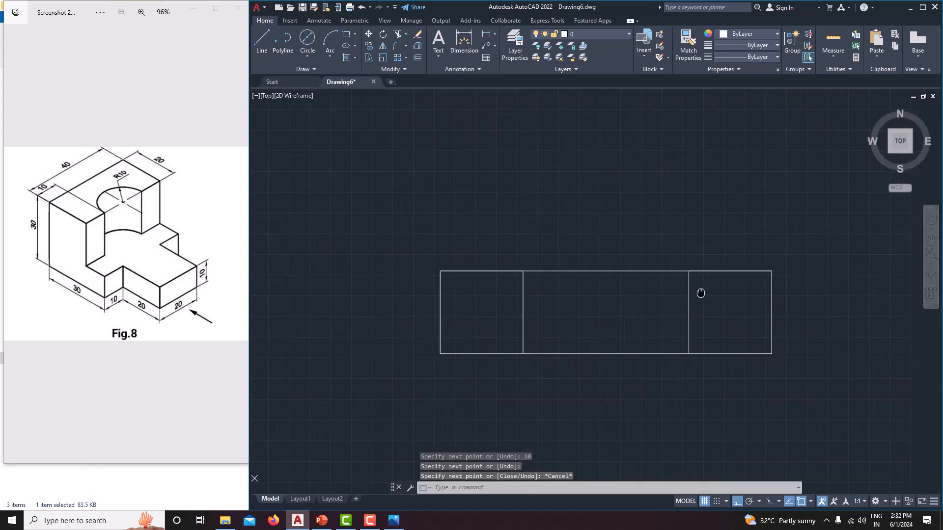
# Step: Draw a line from the rectangle's upper-left corner 20 mm up, 10 mm right and back down to the rectangle's top edge
pyautogui.scroll(-1, 700, 292)
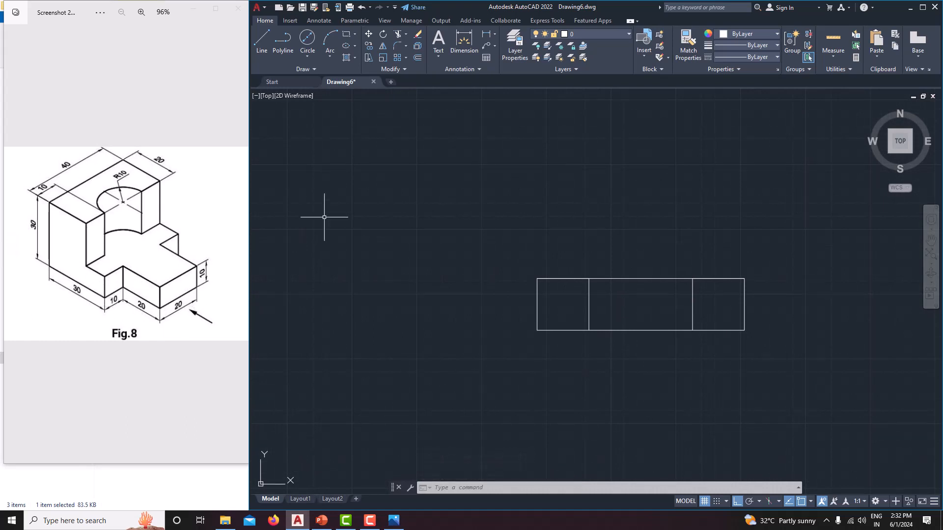
pyautogui.click(265, 39)
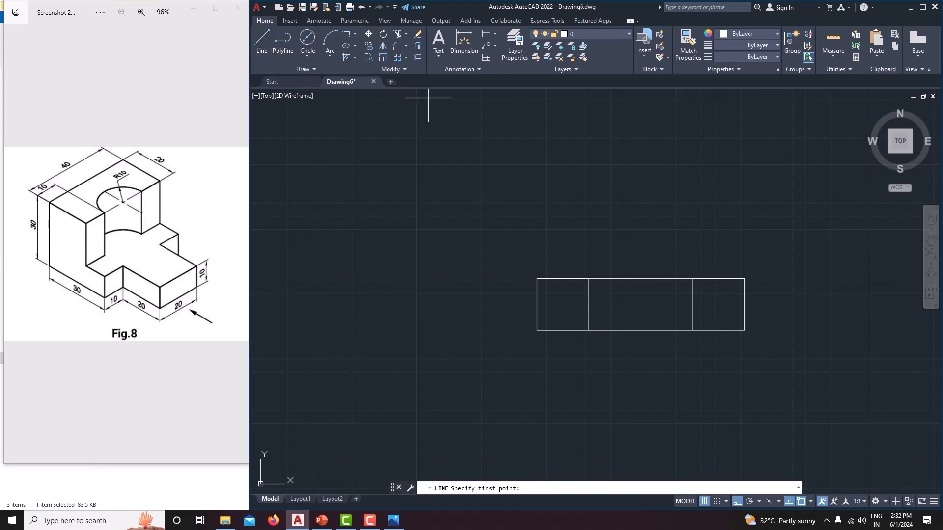
pyautogui.click(537, 279)
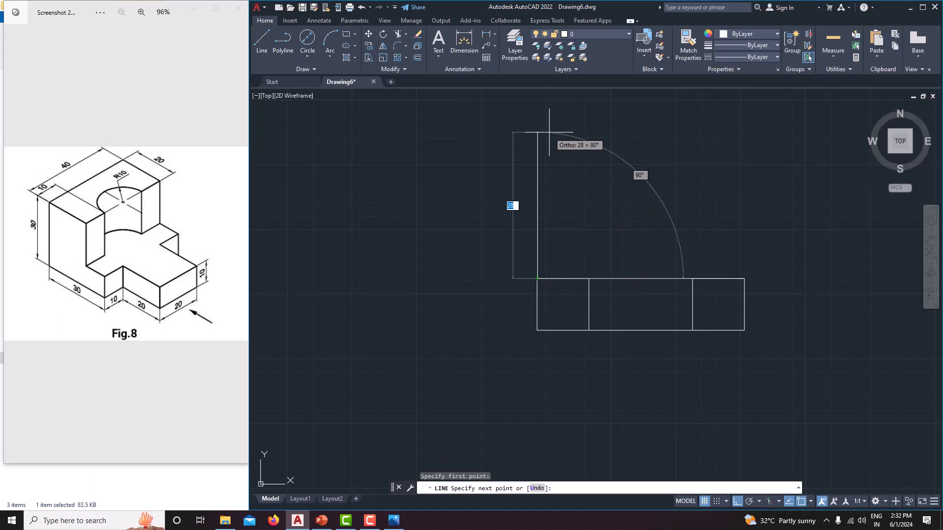
pyautogui.write('20')
pyautogui.press('Return')
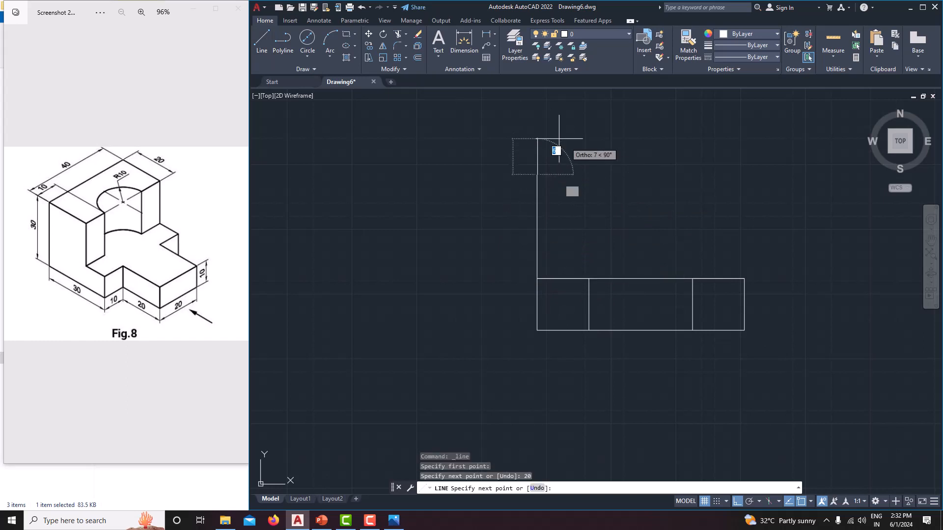
pyautogui.write('10')
pyautogui.press('Return')
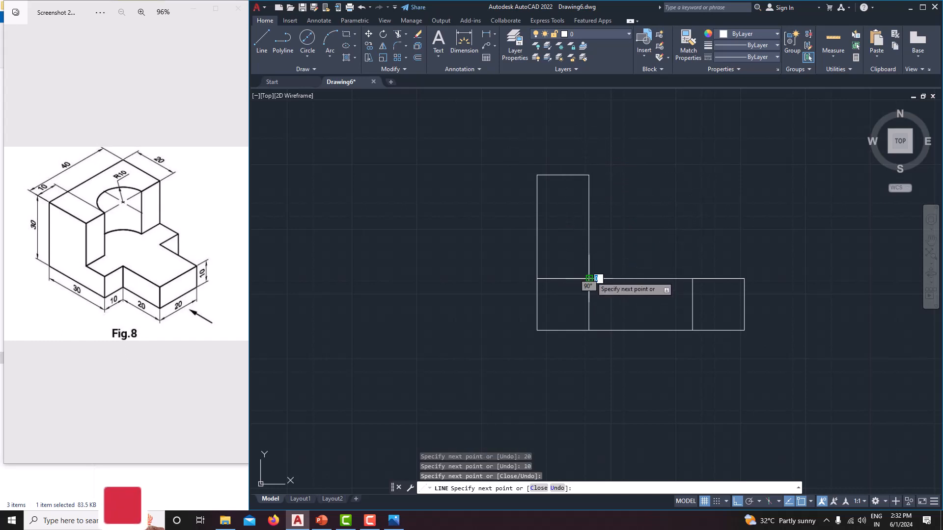
pyautogui.rightClick(693, 172)
pyautogui.click(718, 189)
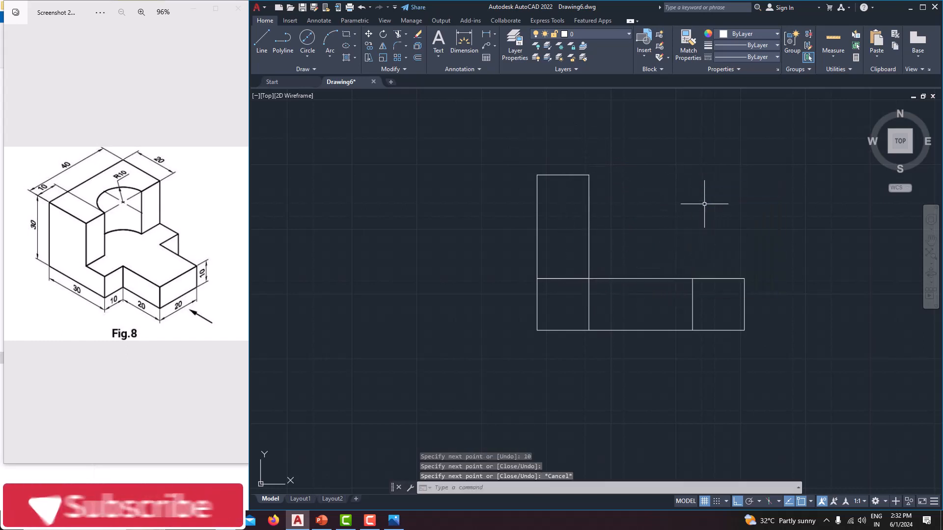
# Step: Draw a line 20 mm right from the upper-right corner of the left column, continuing down to the base rectangle's top edge
pyautogui.moveTo(705, 200); pyautogui.dragTo(677, 216, button='middle')
pyautogui.click(263, 49)
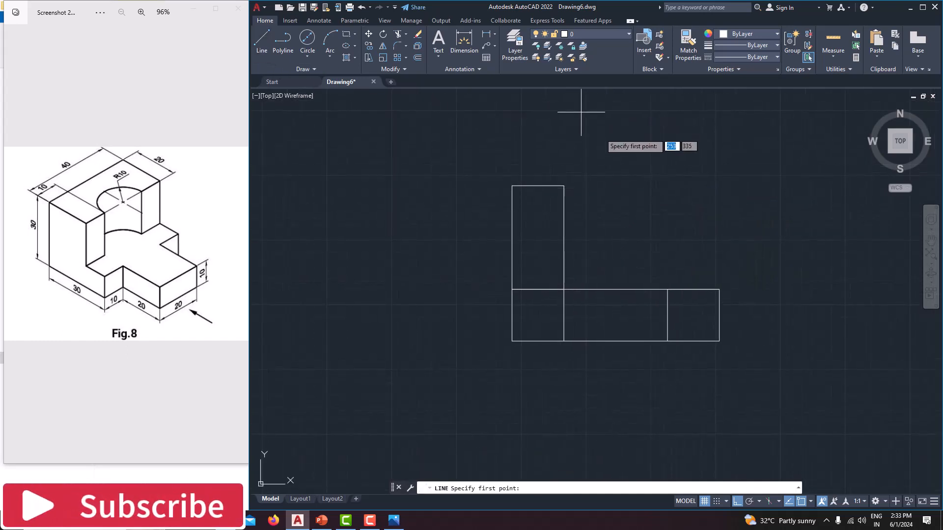
pyautogui.click(564, 185)
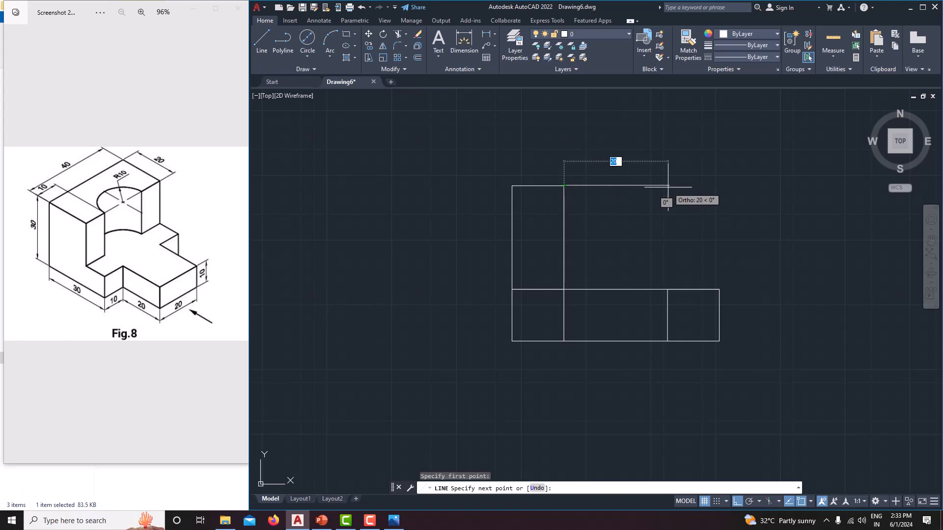
pyautogui.write('20')
pyautogui.press('Return')
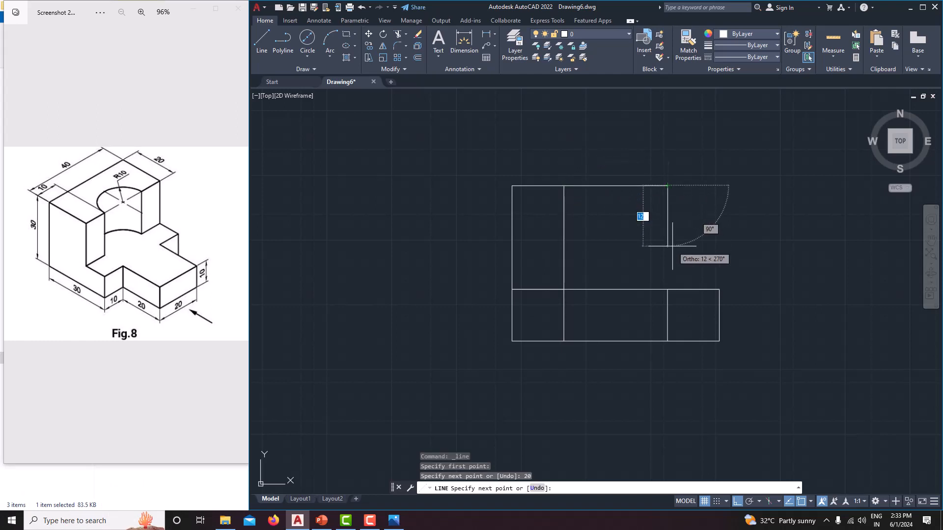
pyautogui.click(667, 289)
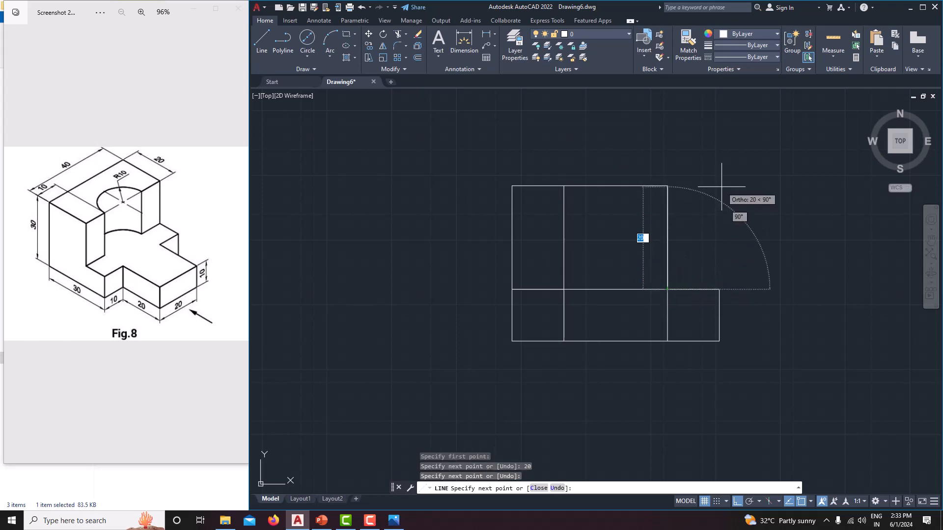
pyautogui.rightClick(722, 187)
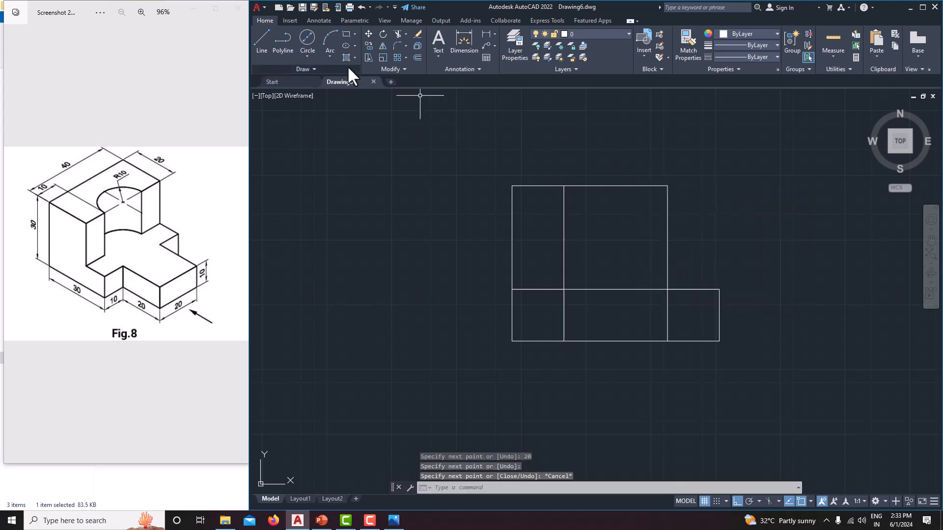
# Step: Draw a line 10 mm right from the middle section's upper-right corner, continuing down to the base rectangle's upper-right corner
pyautogui.click(266, 34)
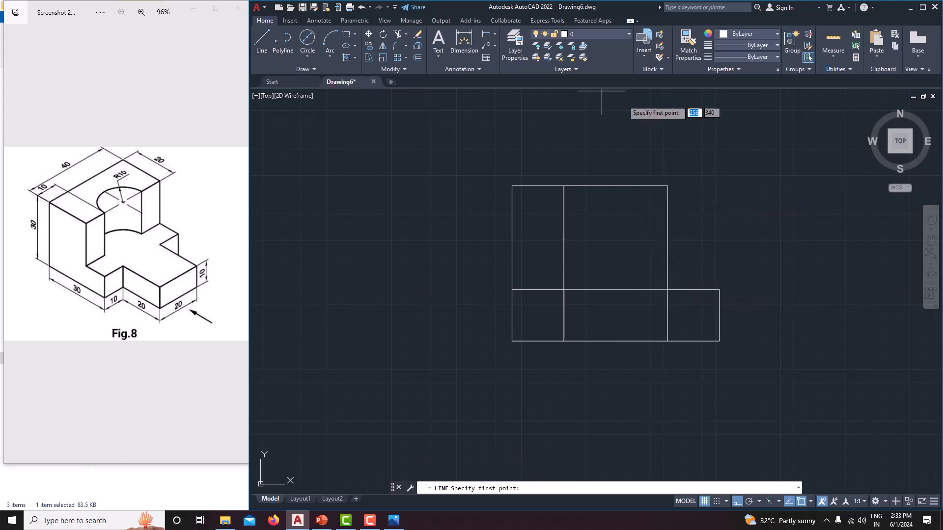
pyautogui.click(667, 185)
pyautogui.write('10')
pyautogui.press('Return')
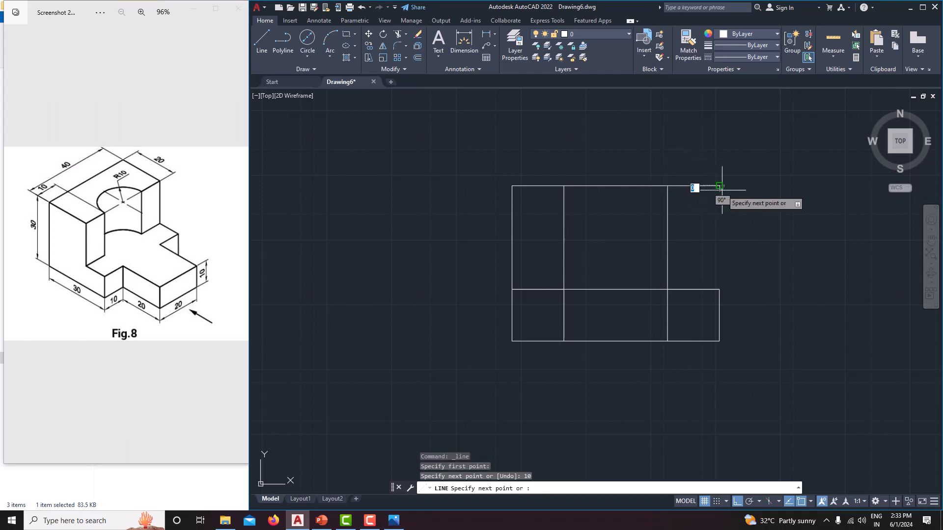
pyautogui.click(720, 289)
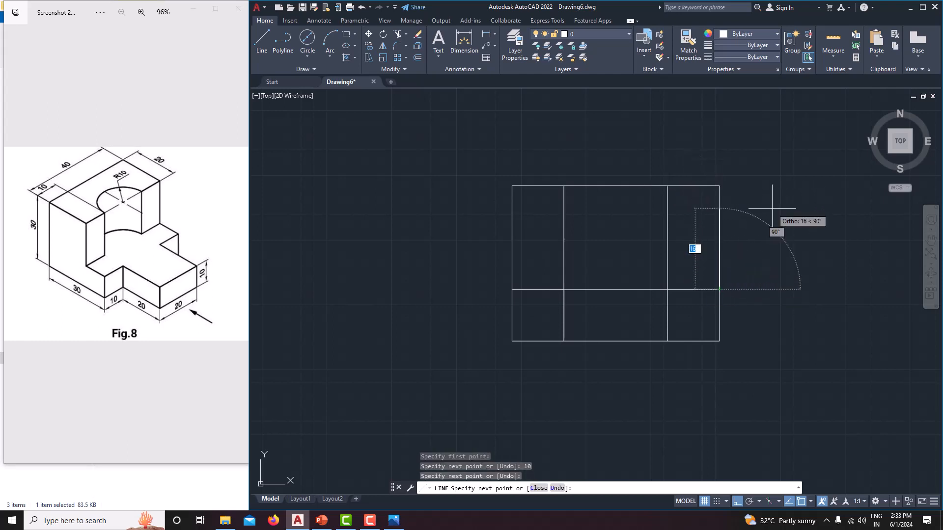
pyautogui.rightClick(772, 209)
pyautogui.click(789, 227)
# Step: Begin the side view with a 30 mm line to the right, level with the finished view's base and starting about 28 mm beyond it
pyautogui.moveTo(753, 265); pyautogui.dragTo(689, 268, button='middle')
pyautogui.scroll(-3, 733, 265)
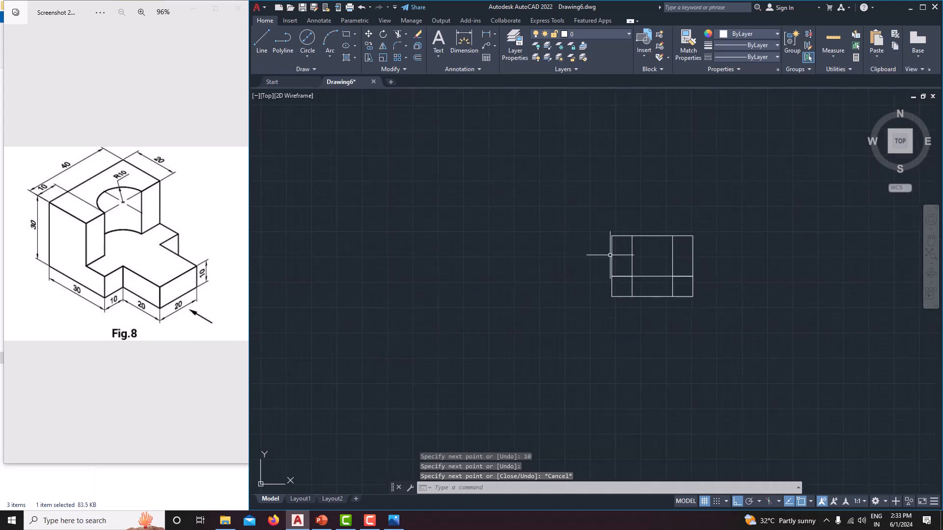
pyautogui.moveTo(621, 247); pyautogui.dragTo(605, 244, button='middle')
pyautogui.moveTo(559, 281); pyautogui.dragTo(537, 270, button='middle')
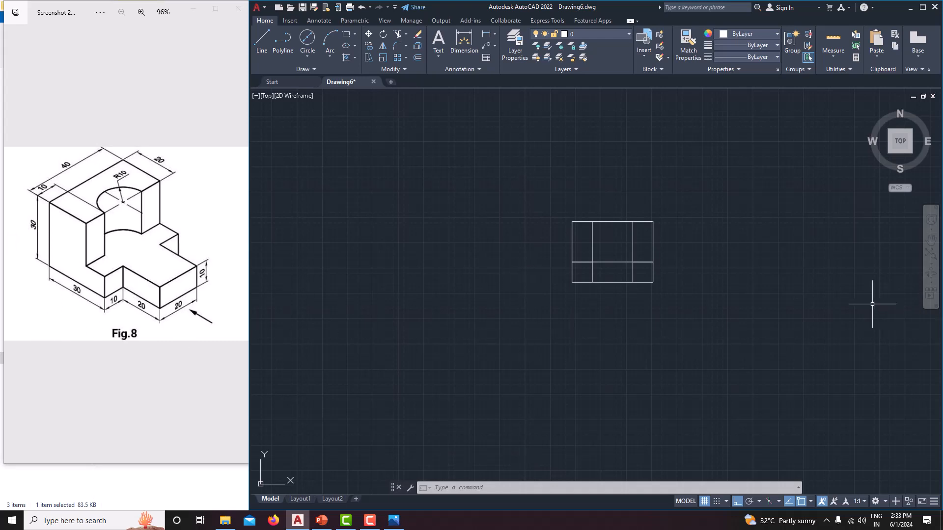
pyautogui.click(265, 37)
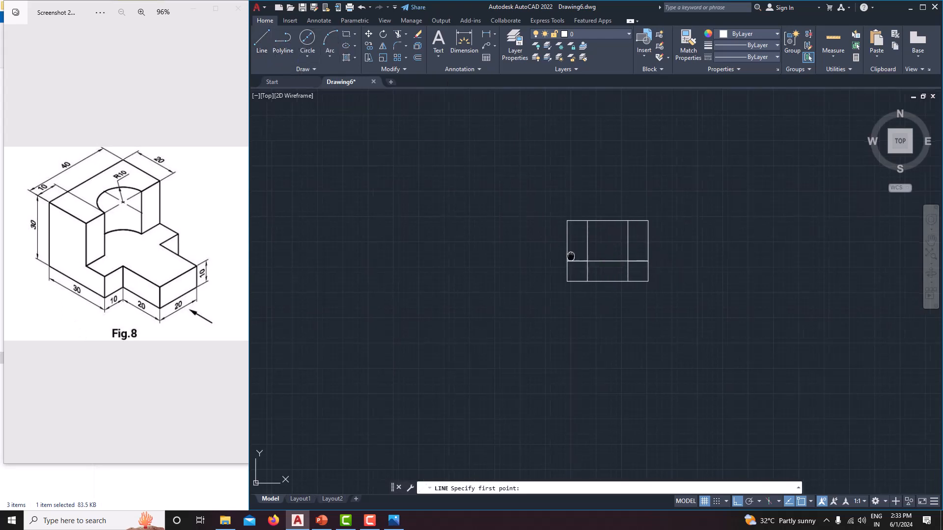
pyautogui.scroll(3, 491, 260)
pyautogui.scroll(2, 515, 264)
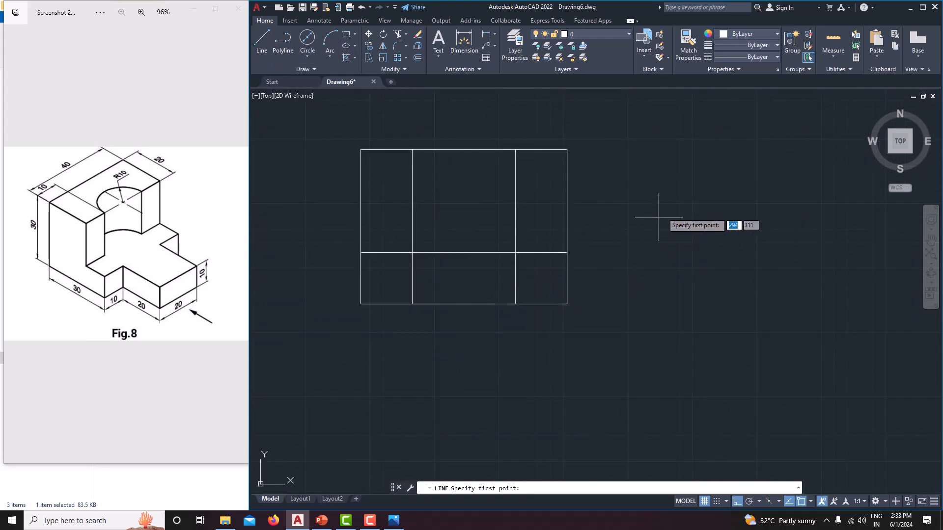
pyautogui.moveTo(610, 269); pyautogui.dragTo(577, 307, button='middle')
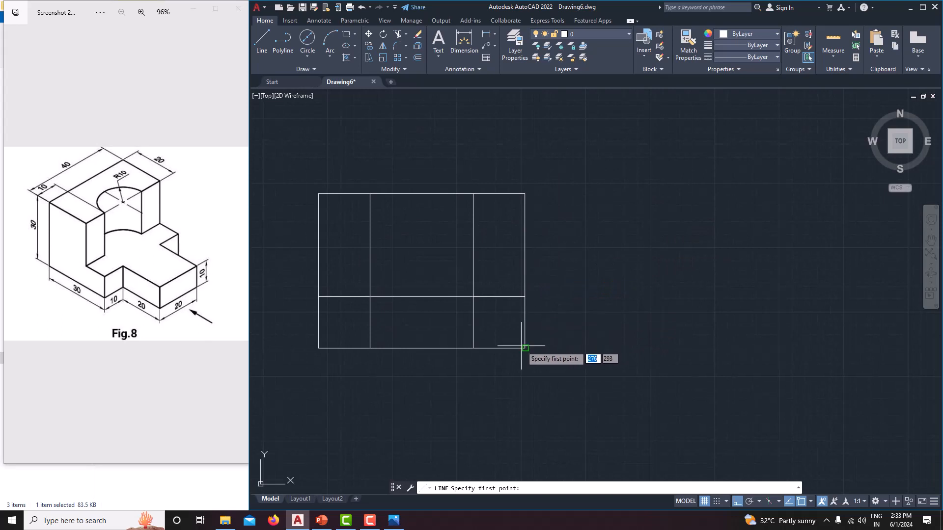
pyautogui.click(672, 348)
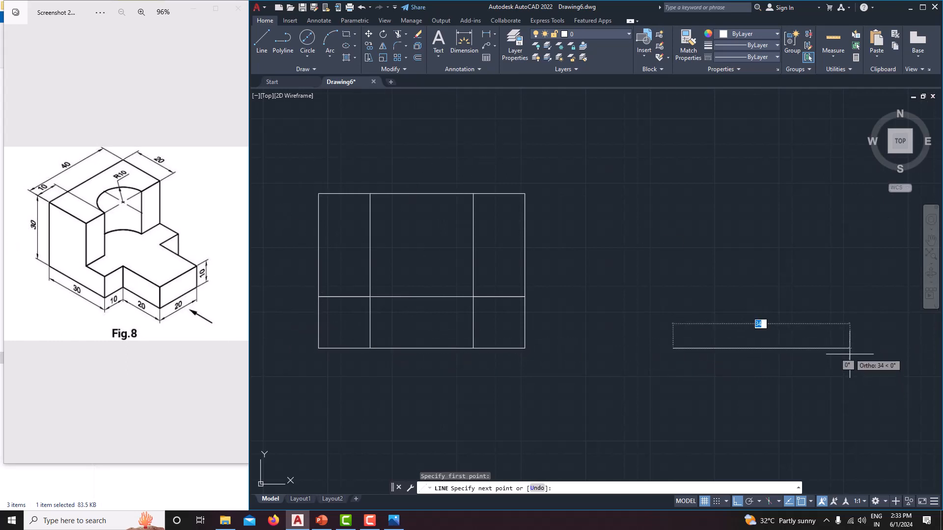
pyautogui.write('30')
pyautogui.press('Return')
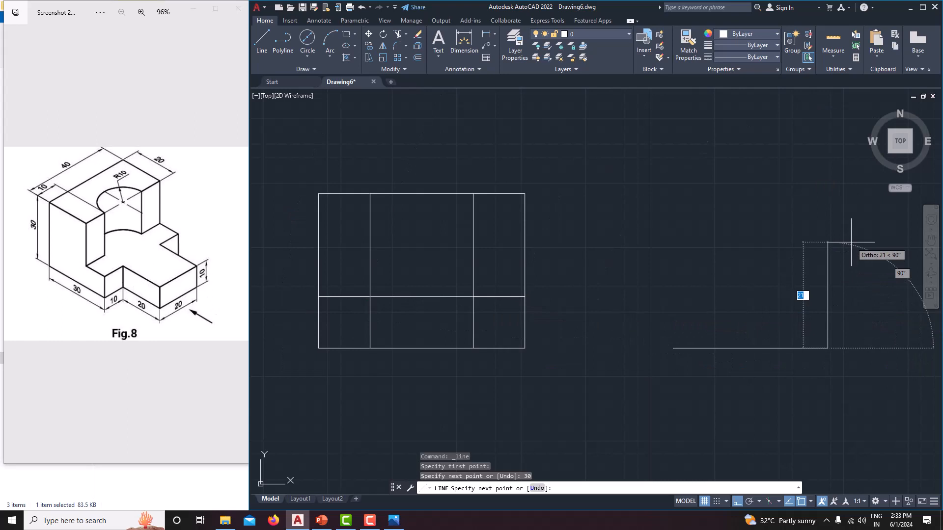
# Step: Continue the side view's base line 20 mm further right, followed by a 10 mm upward edge
pyautogui.moveTo(916, 342); pyautogui.dragTo(839, 337, button='middle')
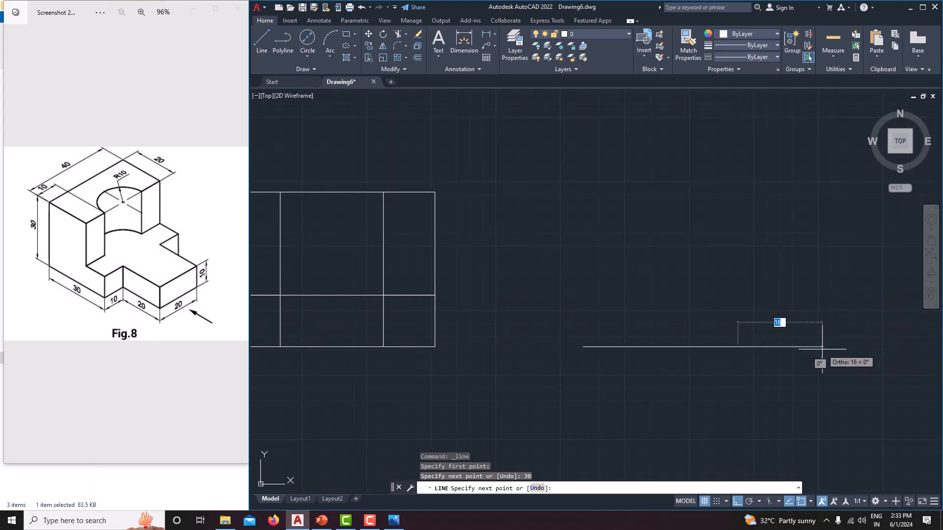
pyautogui.write('20')
pyautogui.press('Return')
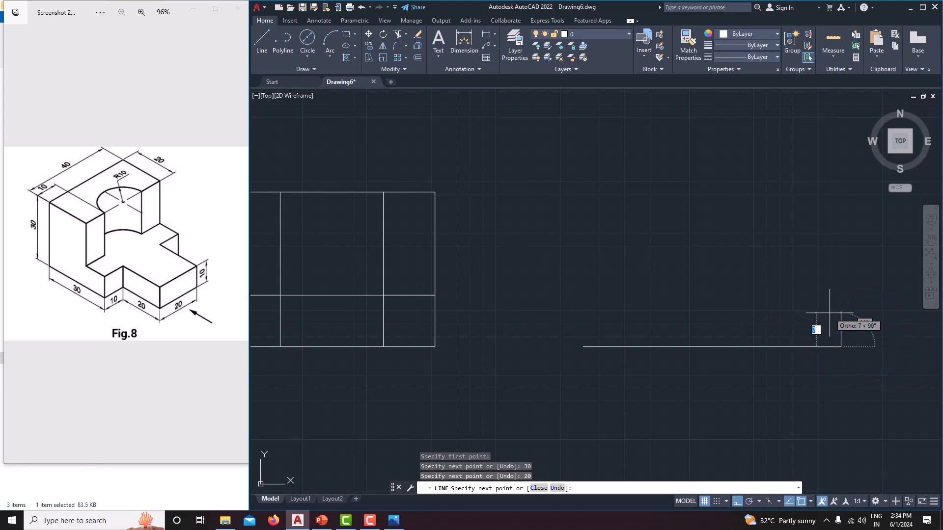
pyautogui.write('10')
pyautogui.press('Return')
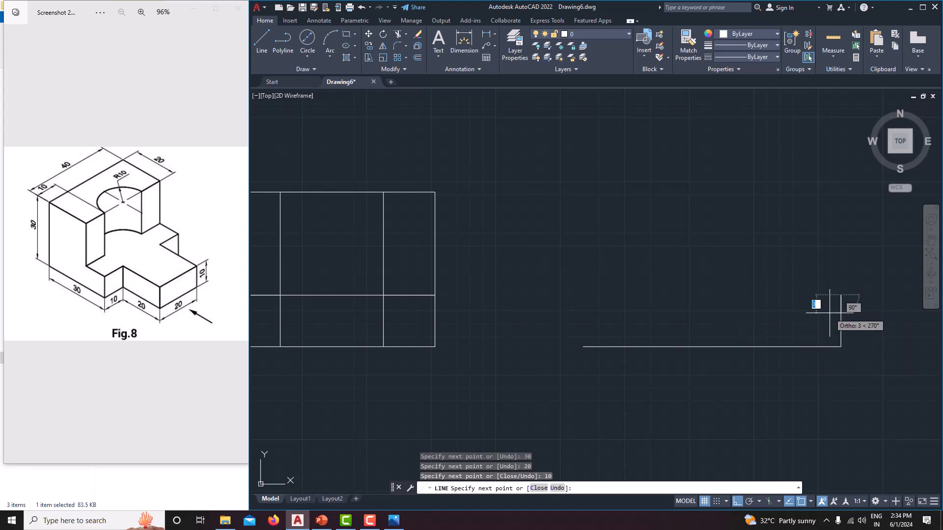
# Step: Try continuing the side view outline 20 mm left, 20 mm up and 20 mm left, leaving the line command there
pyautogui.write('20')
pyautogui.press('Return')
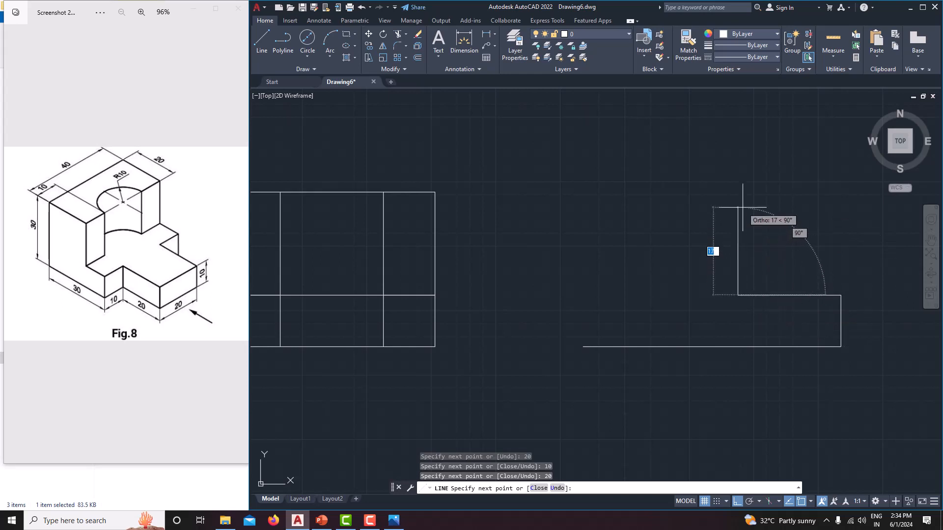
pyautogui.write('20')
pyautogui.press('Return')
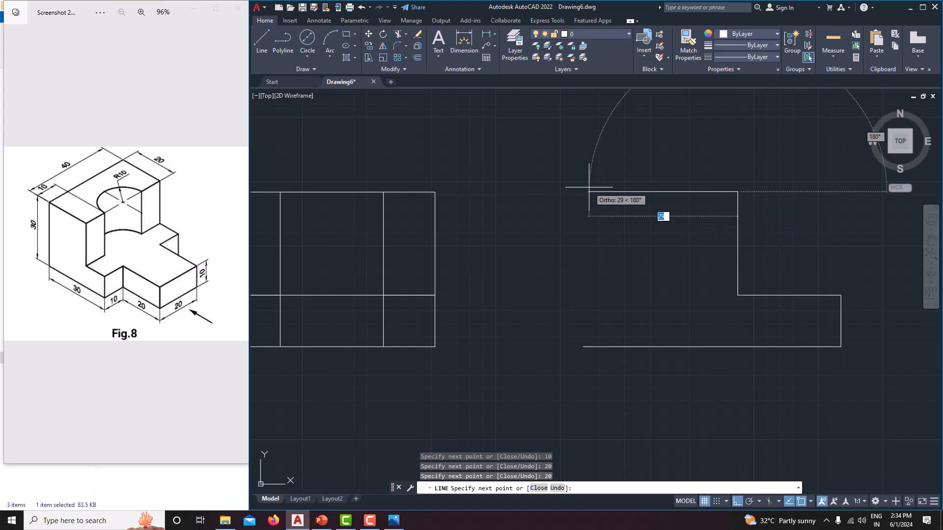
pyautogui.write('20')
pyautogui.press('Return')
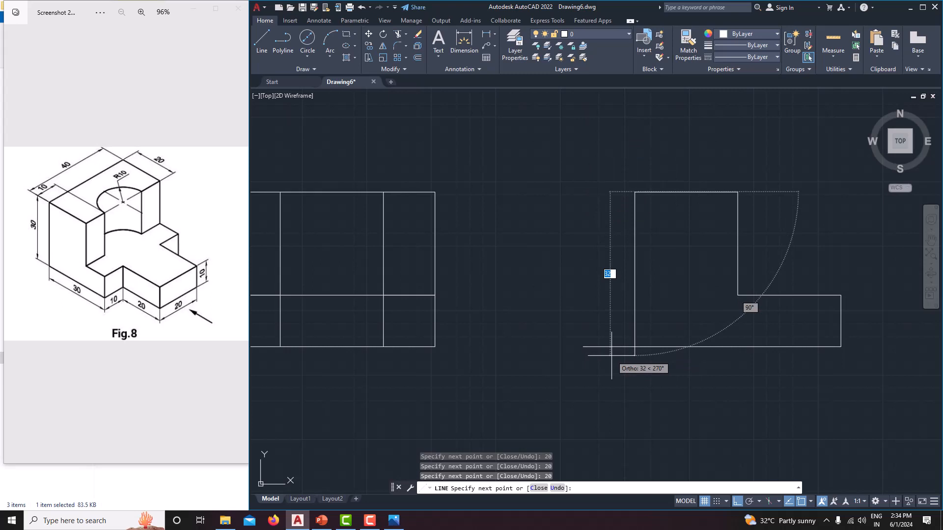
pyautogui.press('Escape')
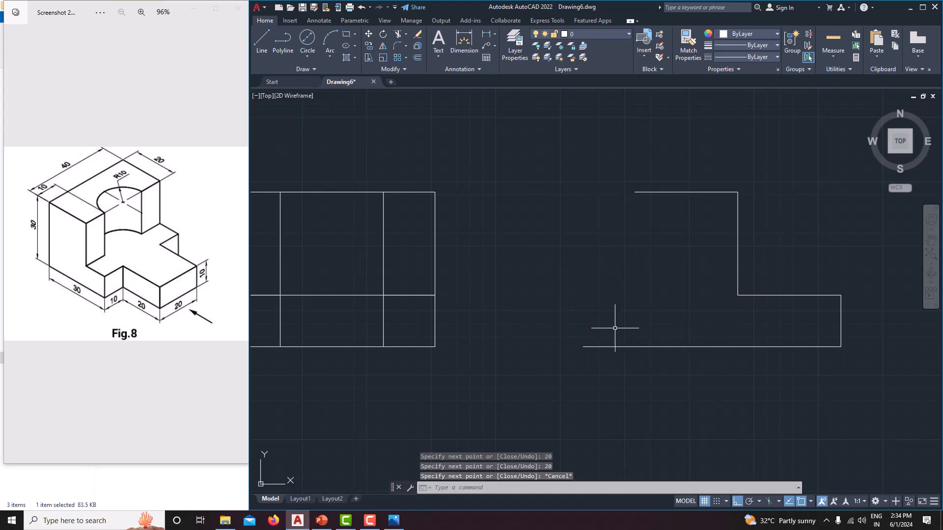
# Step: Erase the side view's upper horizontal line, the vertical line below it and the horizontal step line
pyautogui.click(686, 191)
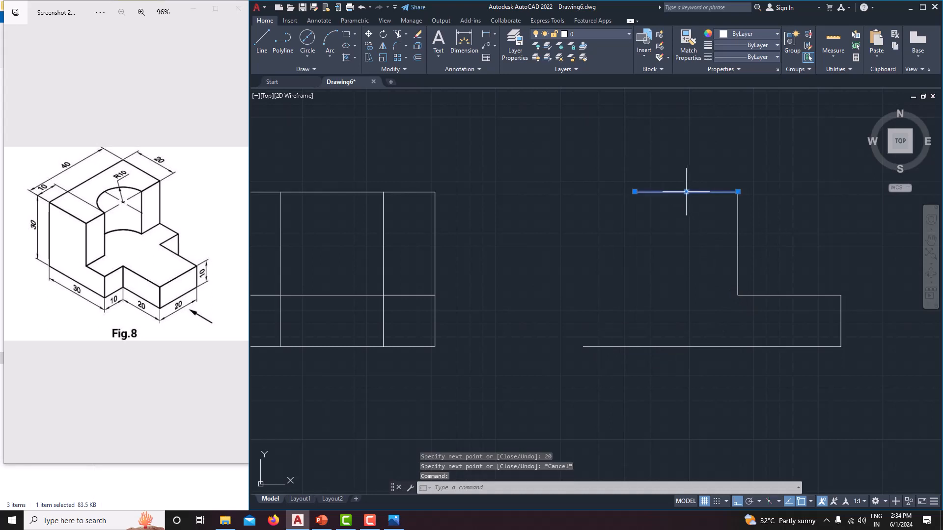
pyautogui.press('Delete')
pyautogui.click(738, 234)
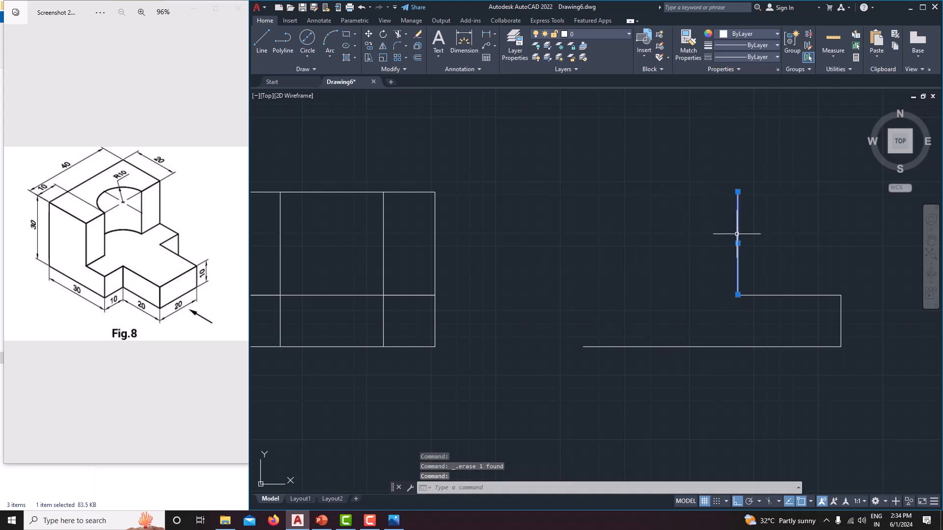
pyautogui.press('Delete')
pyautogui.click(764, 295)
pyautogui.press('Delete')
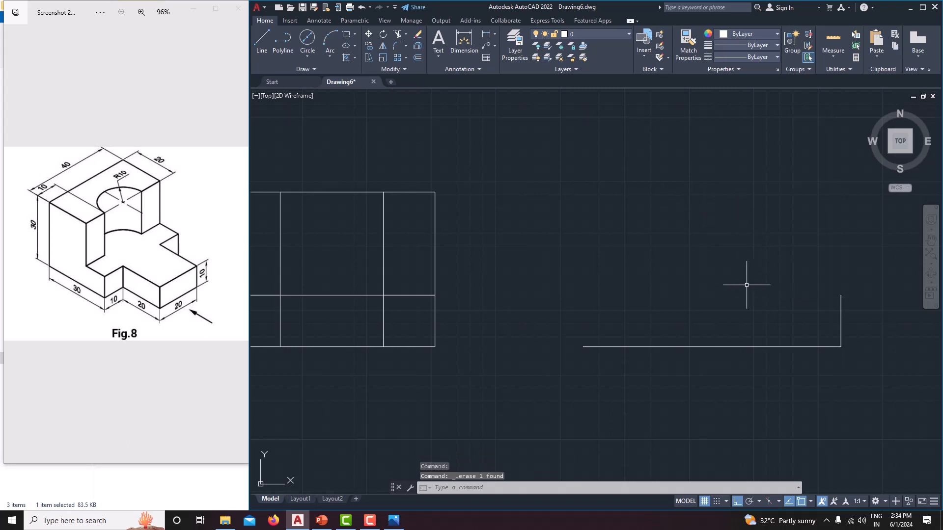
# Step: Draw the side view's step line leftward from the top of the 10 mm edge as 20 mm and 10 mm segments
pyautogui.click(262, 44)
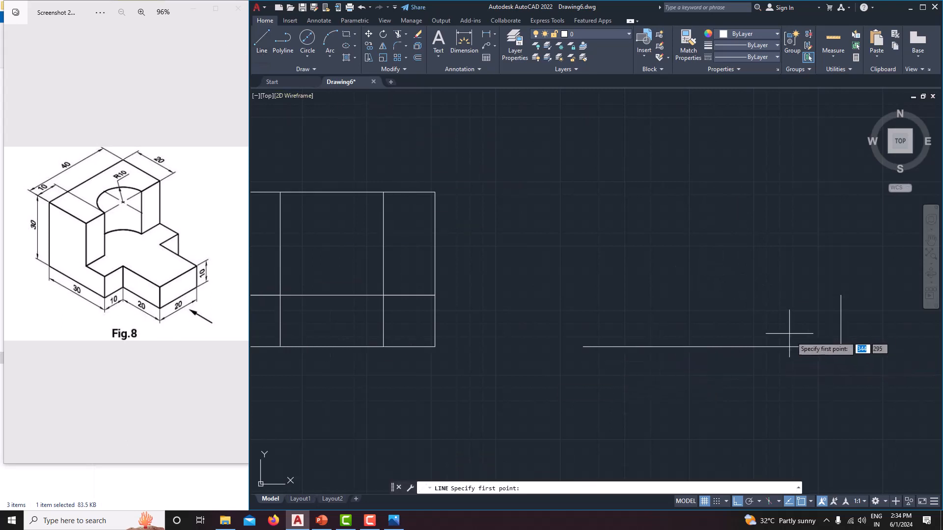
pyautogui.click(840, 294)
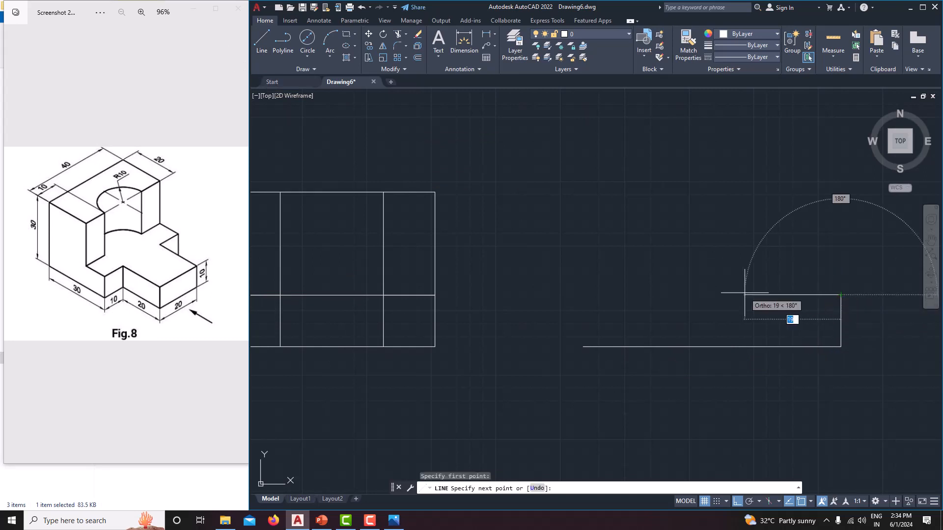
pyautogui.write('20')
pyautogui.press('Return')
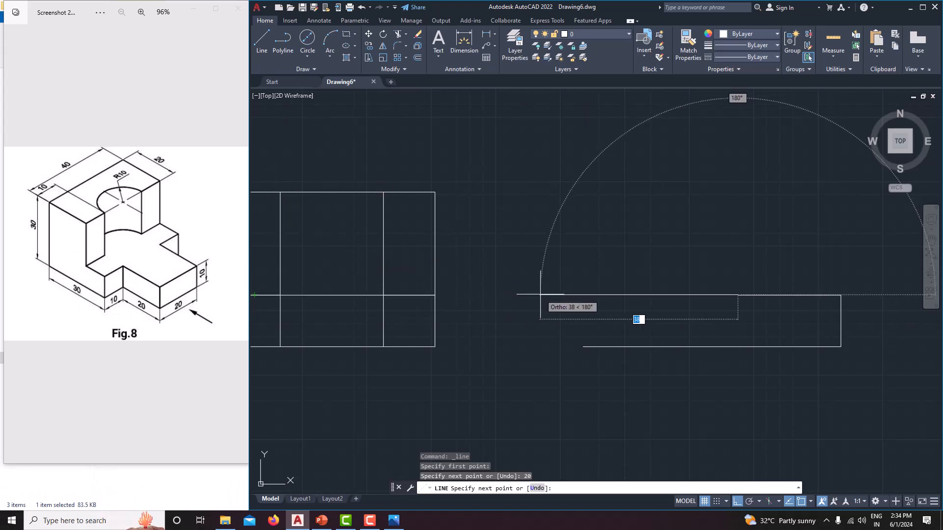
pyautogui.write('10')
pyautogui.press('Return')
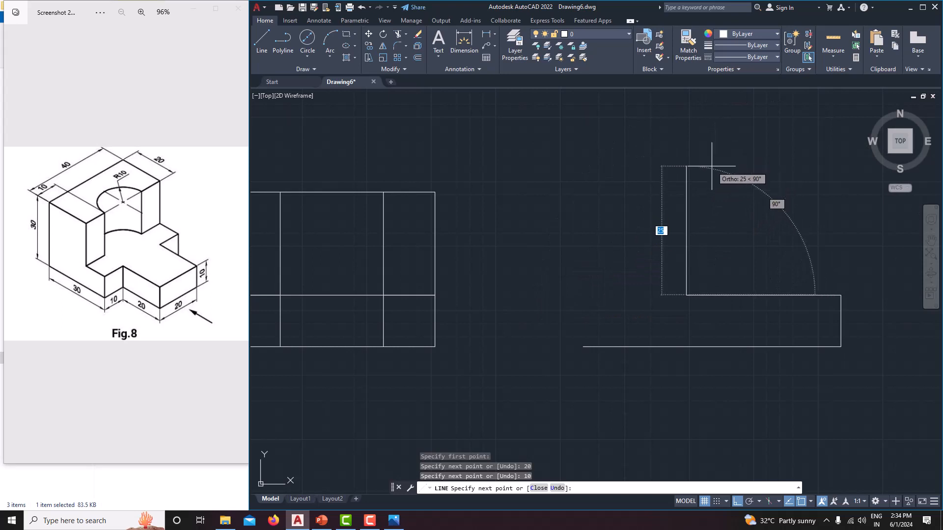
# Step: Close the side view outline with lines 20 mm up, 20 mm left and straight down to the start of the base line
pyautogui.write('20')
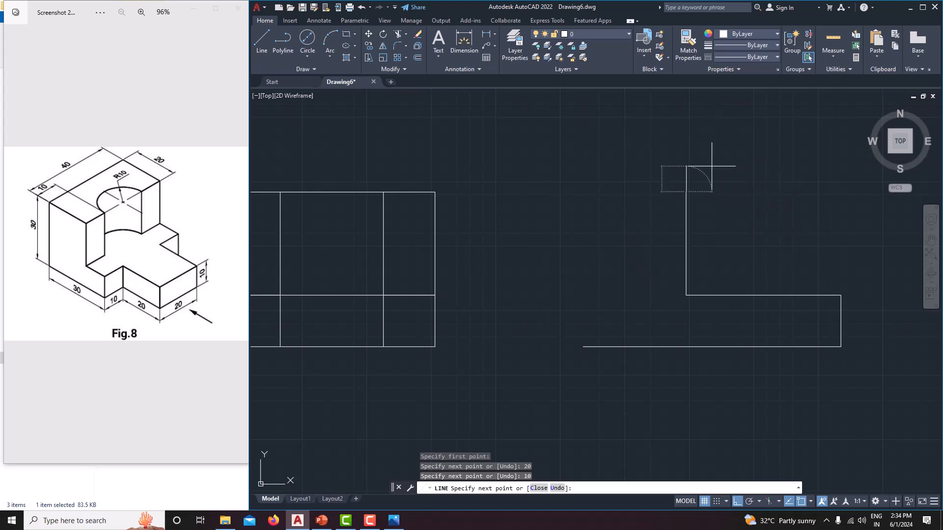
pyautogui.press('Return')
pyautogui.write('20')
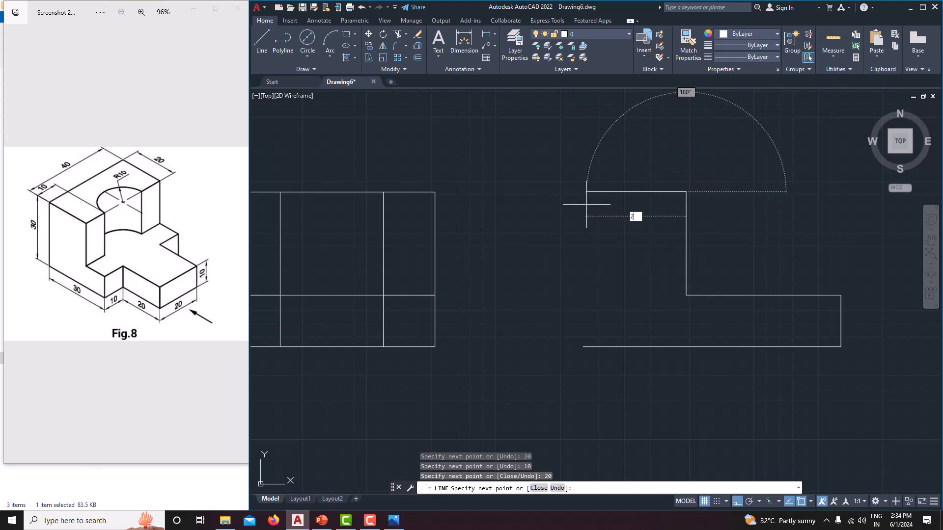
pyautogui.press('Return')
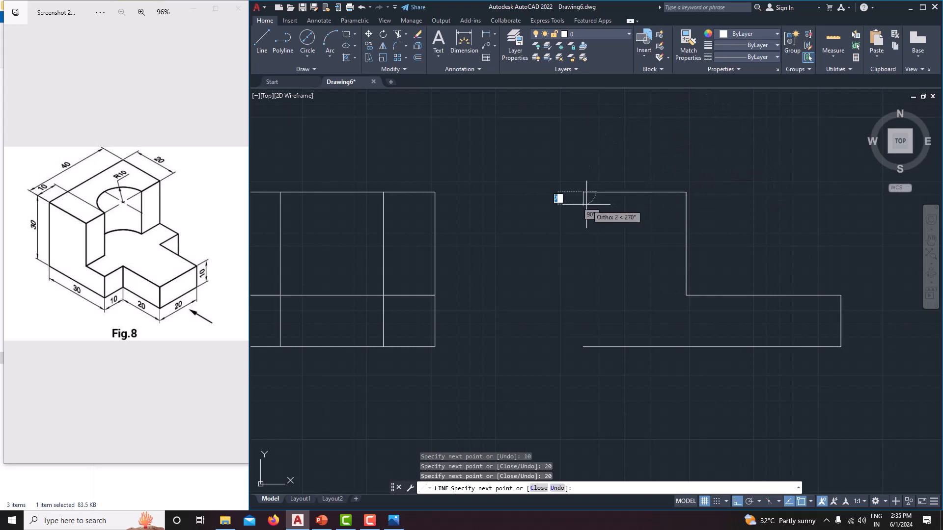
pyautogui.click(583, 347)
pyautogui.rightClick(637, 250)
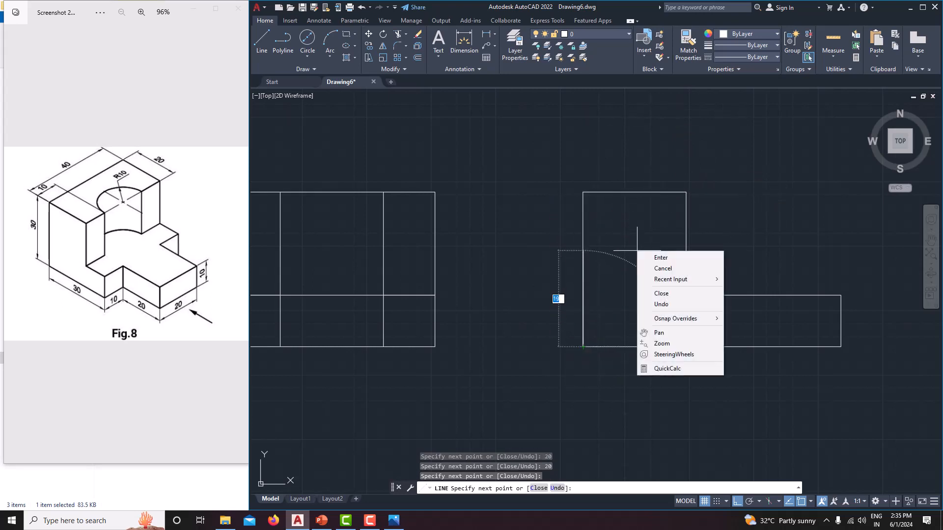
pyautogui.click(670, 267)
pyautogui.moveTo(667, 311); pyautogui.dragTo(661, 311, button='middle')
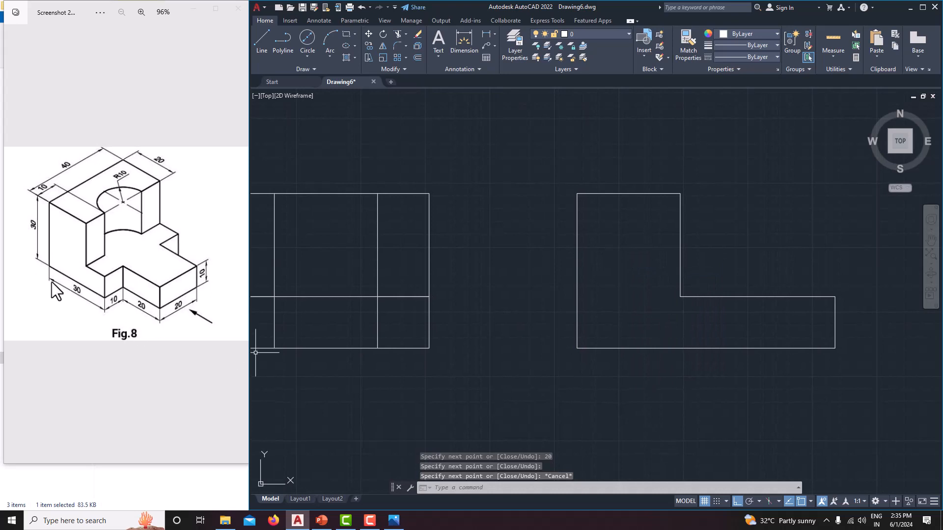
# Step: From the side view's lower right corner, draw a line 20 mm left along the base, then straight up to the step line
pyautogui.click(261, 49)
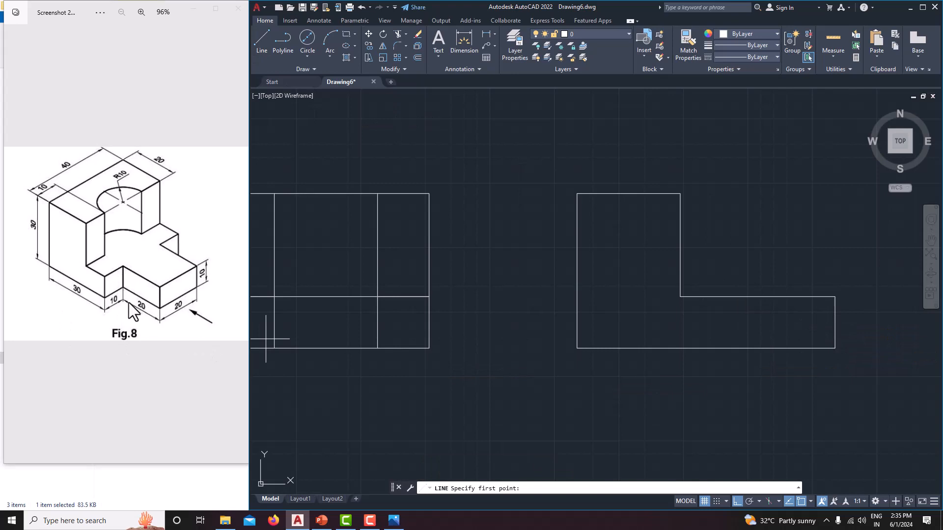
pyautogui.click(834, 348)
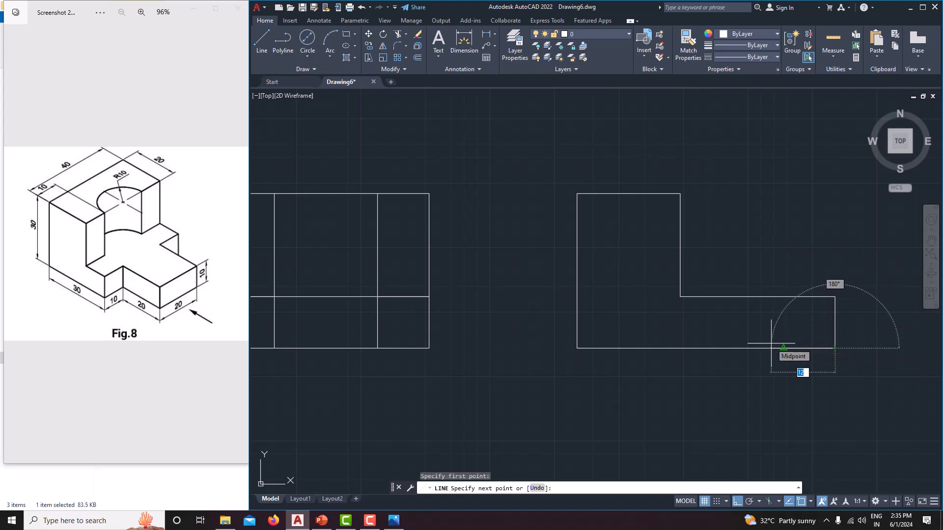
pyautogui.write('20')
pyautogui.press('Return')
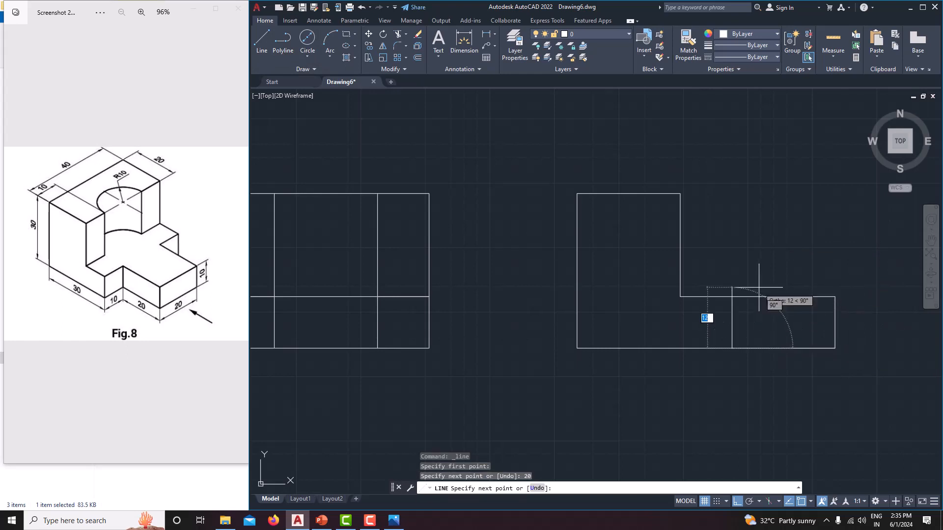
pyautogui.click(731, 296)
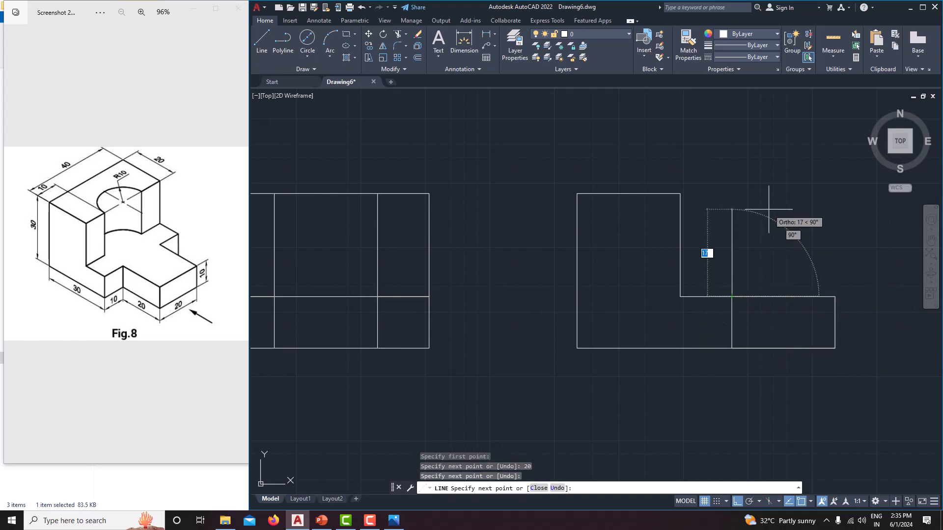
pyautogui.rightClick(768, 210)
pyautogui.click(794, 224)
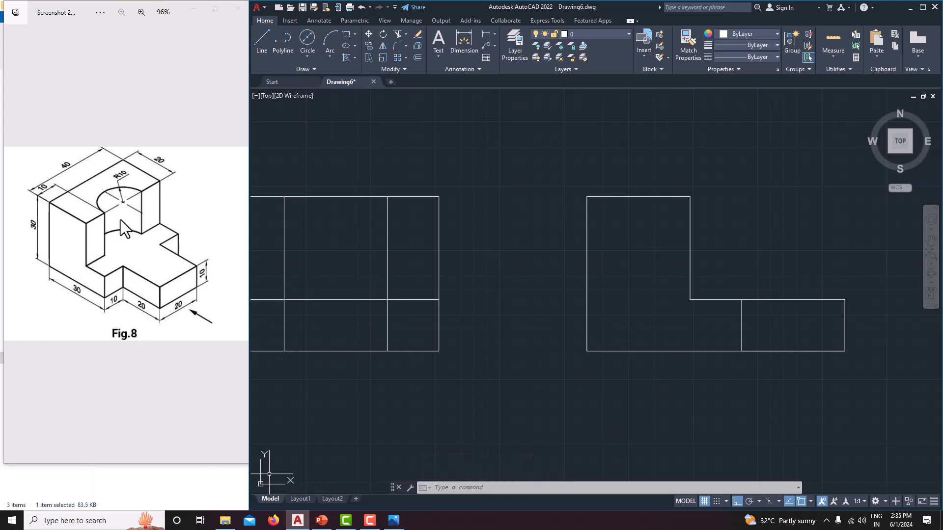
# Step: Outline the recess from the upright's upper right corner: 10 mm left, down to the step level, and right to the inner corner
pyautogui.click(260, 51)
pyautogui.click(690, 196)
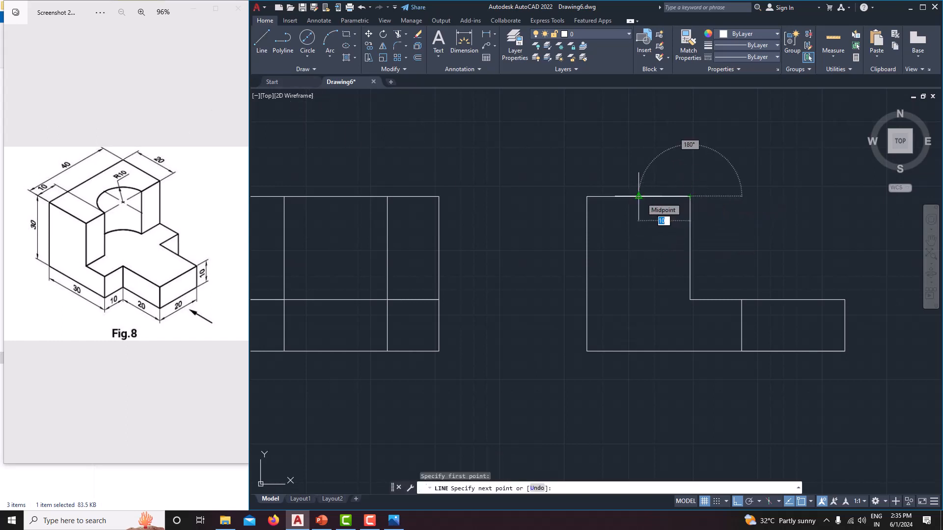
pyautogui.write('10')
pyautogui.press('Return')
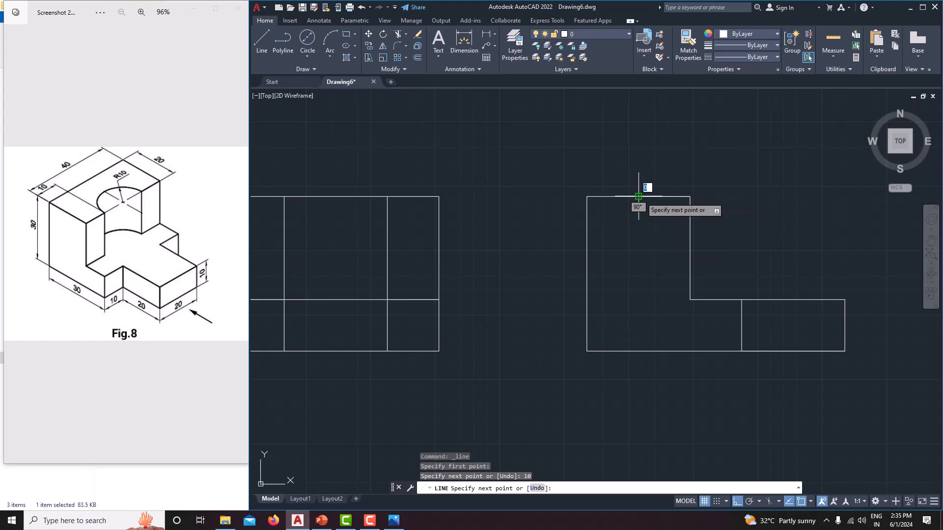
pyautogui.click(638, 299)
pyautogui.click(689, 299)
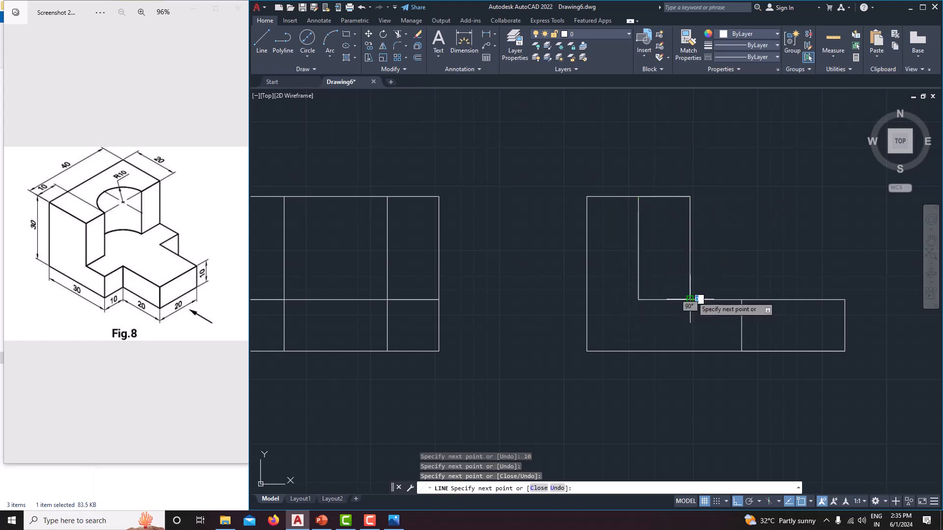
pyautogui.rightClick(756, 199)
pyautogui.click(767, 215)
pyautogui.moveTo(744, 280); pyautogui.dragTo(715, 287, button='middle')
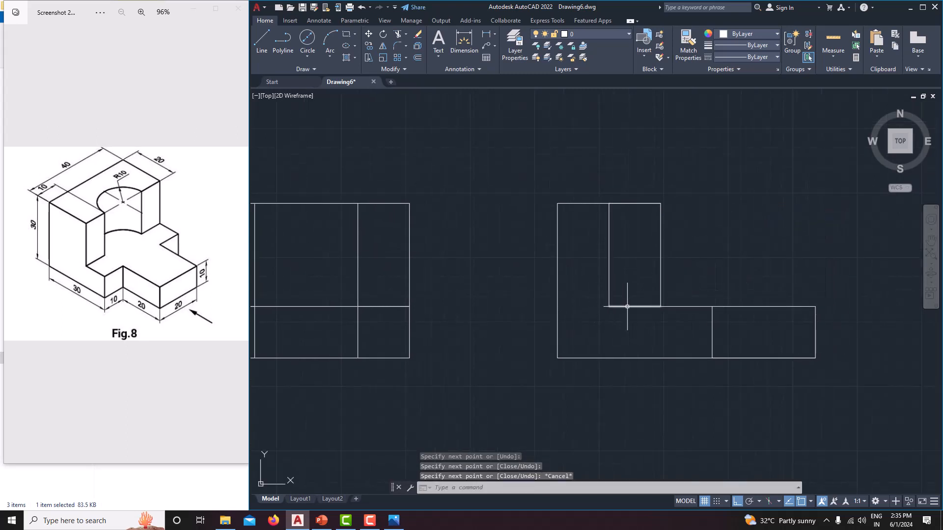
pyautogui.press('Escape')
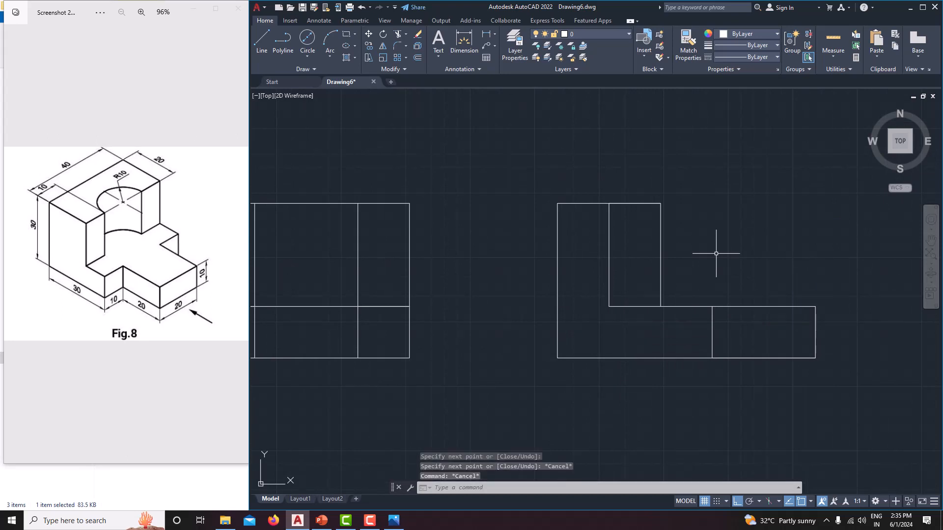
pyautogui.press('Escape')
pyautogui.press('Escape')
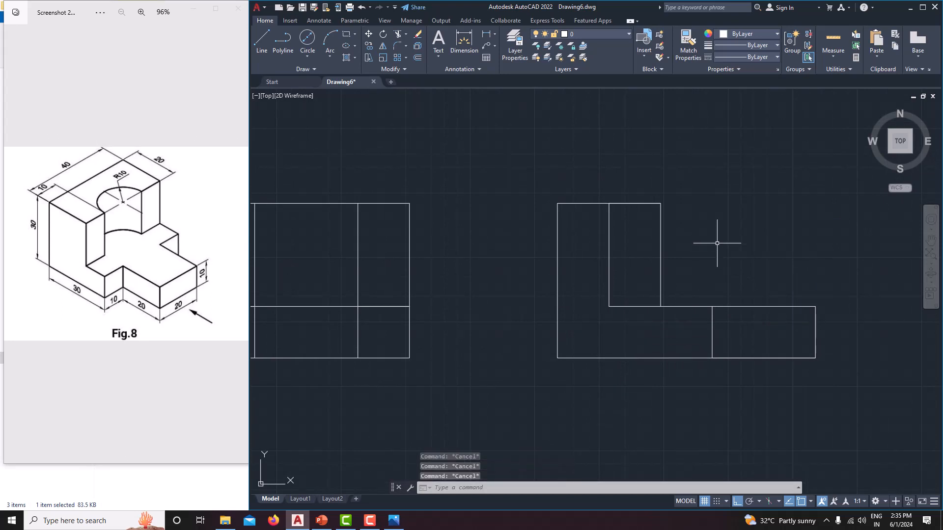
# Step: Load the HIDDEN linetype from acad.lin into the drawing
pyautogui.click(759, 55)
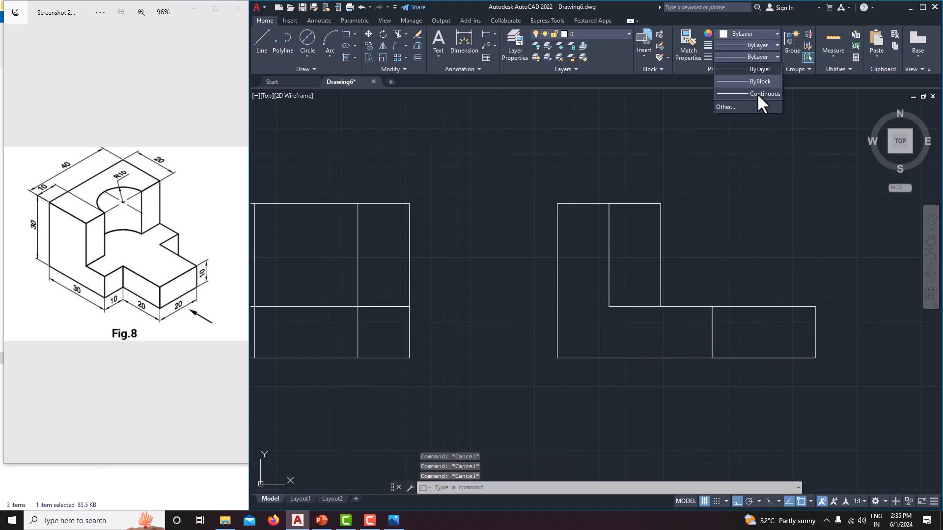
pyautogui.click(750, 106)
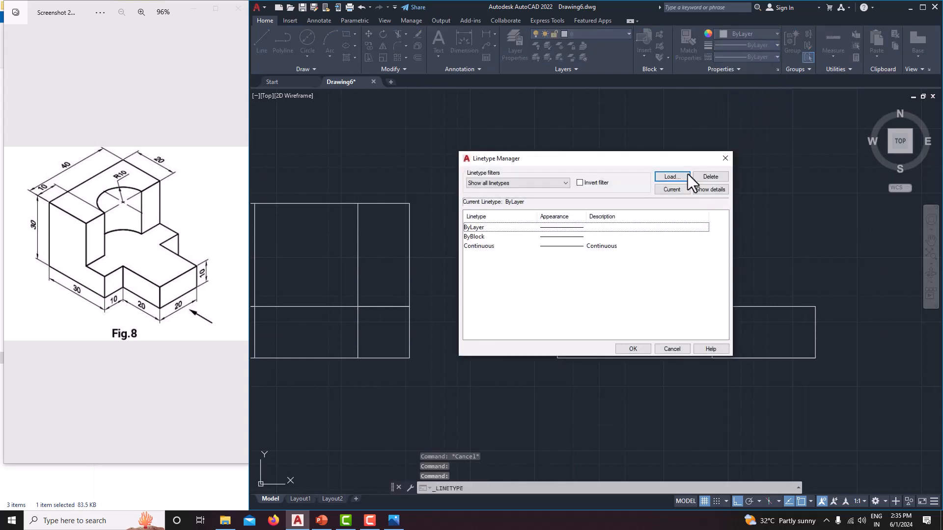
pyautogui.click(679, 176)
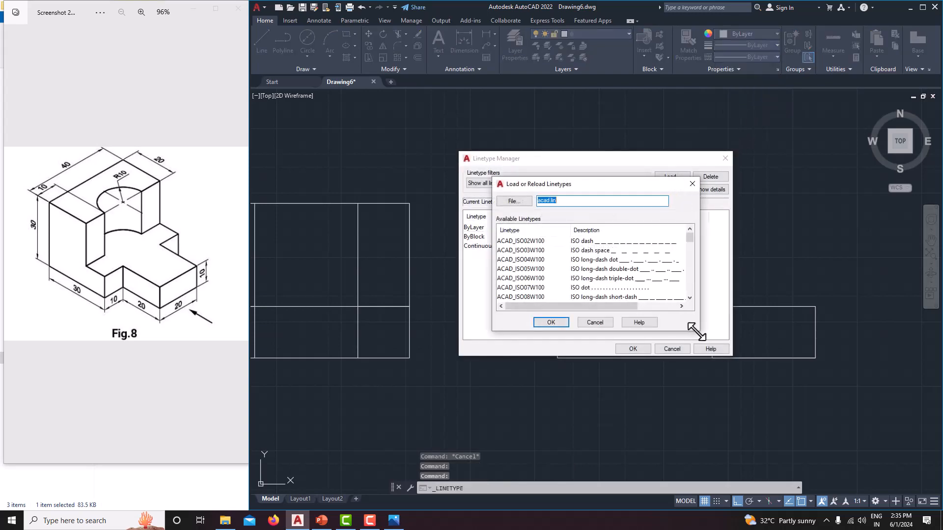
pyautogui.moveTo(696, 332); pyautogui.dragTo(757, 422)
pyautogui.scroll(-9, 585, 378)
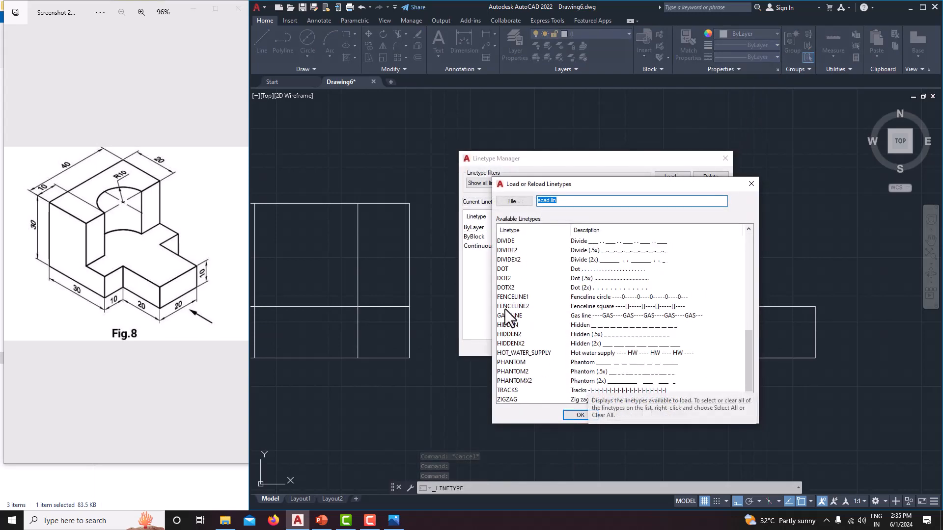
pyautogui.scroll(-1, 519, 327)
pyautogui.click(510, 315)
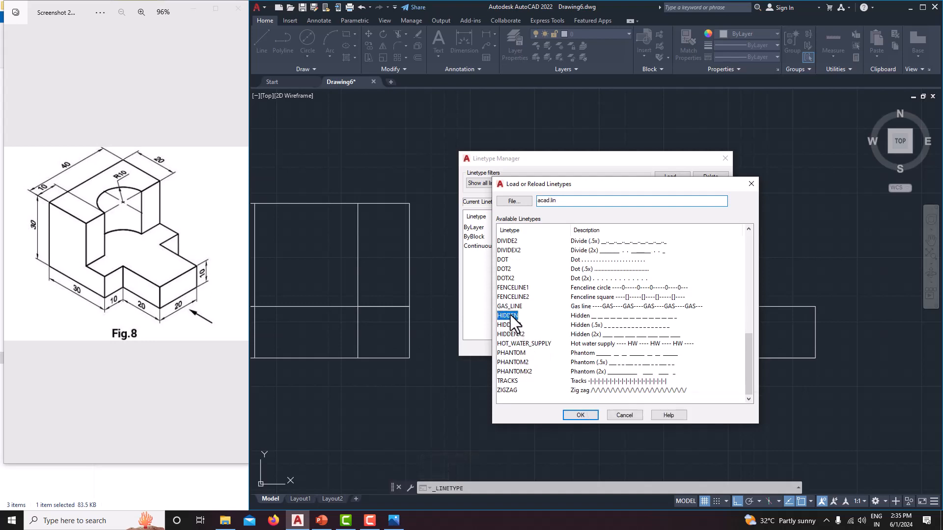
pyautogui.click(579, 415)
pyautogui.click(632, 349)
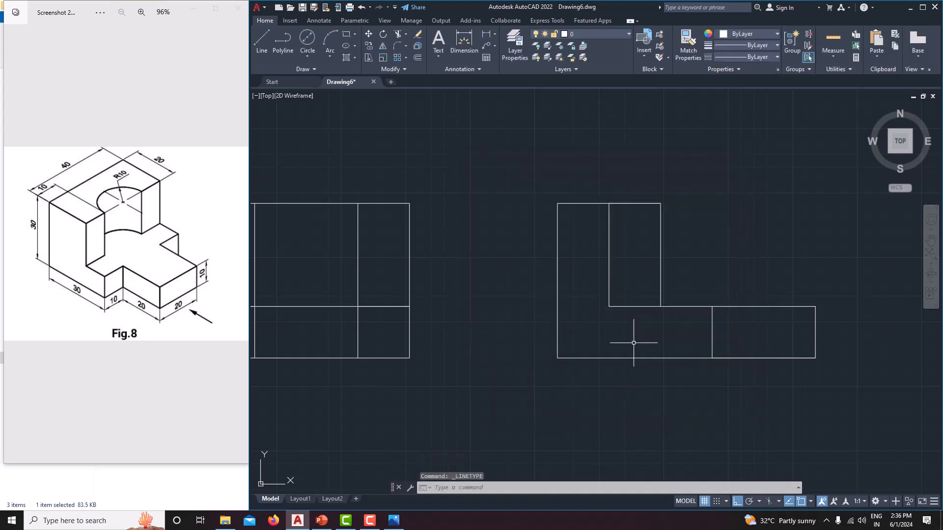
# Step: Apply the HIDDEN linetype to the recess's vertical line and its short horizontal line in the side view
pyautogui.click(609, 248)
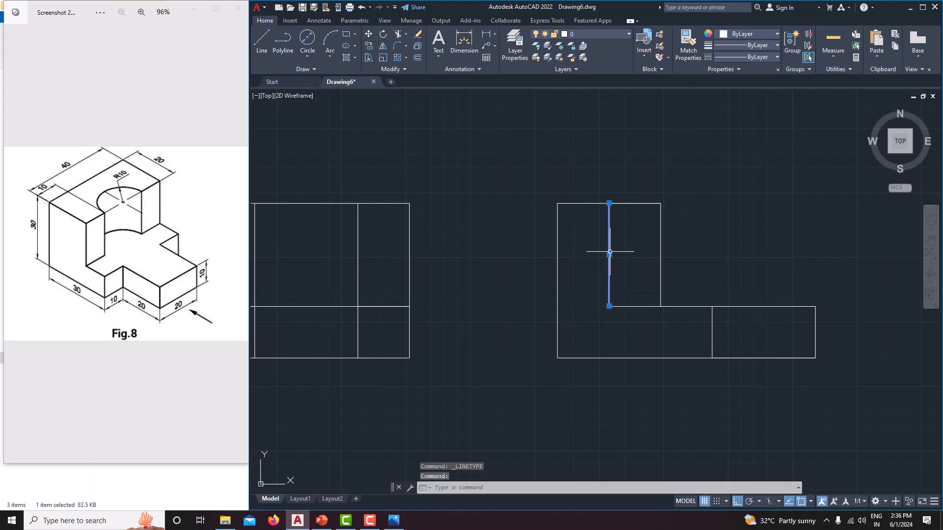
pyautogui.click(635, 306)
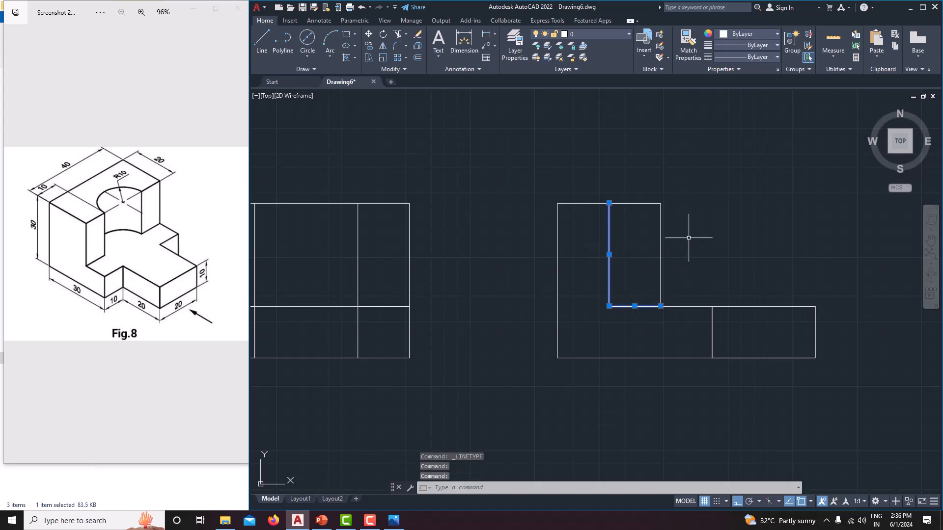
pyautogui.click(753, 56)
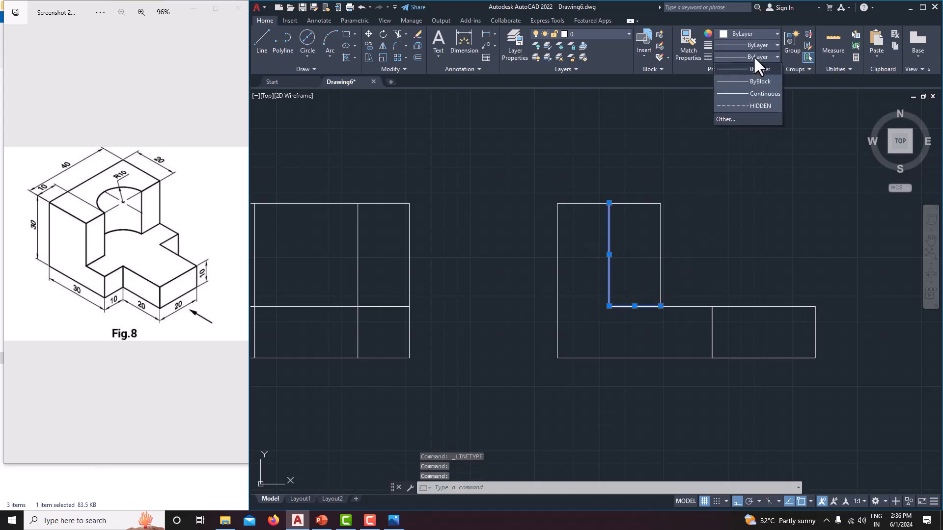
pyautogui.click(749, 106)
pyautogui.press('Escape')
# Step: Start the top view below the front view's lower left corner with a line 40 mm right and 20 mm down
pyautogui.moveTo(716, 217); pyautogui.dragTo(748, 207, button='middle')
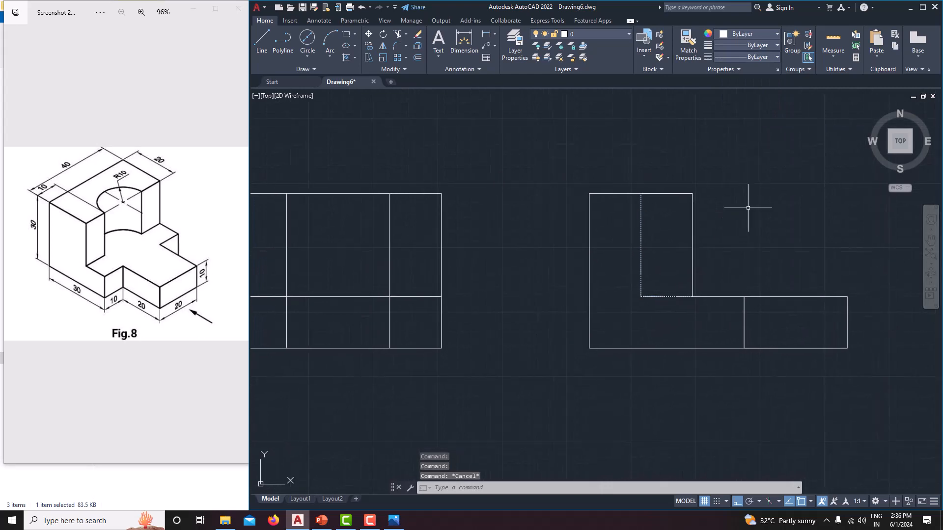
pyautogui.scroll(-4, 747, 207)
pyautogui.scroll(2, 732, 198)
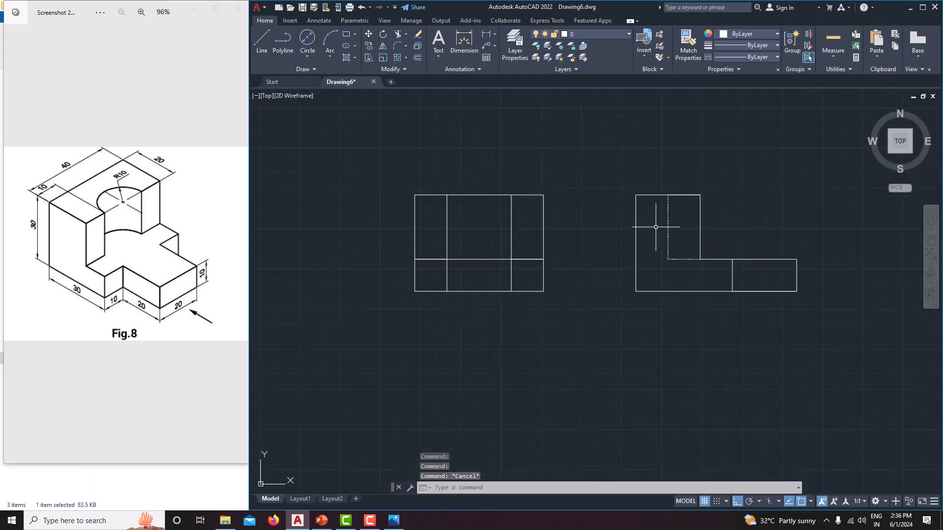
pyautogui.moveTo(600, 271); pyautogui.dragTo(549, 254, button='middle')
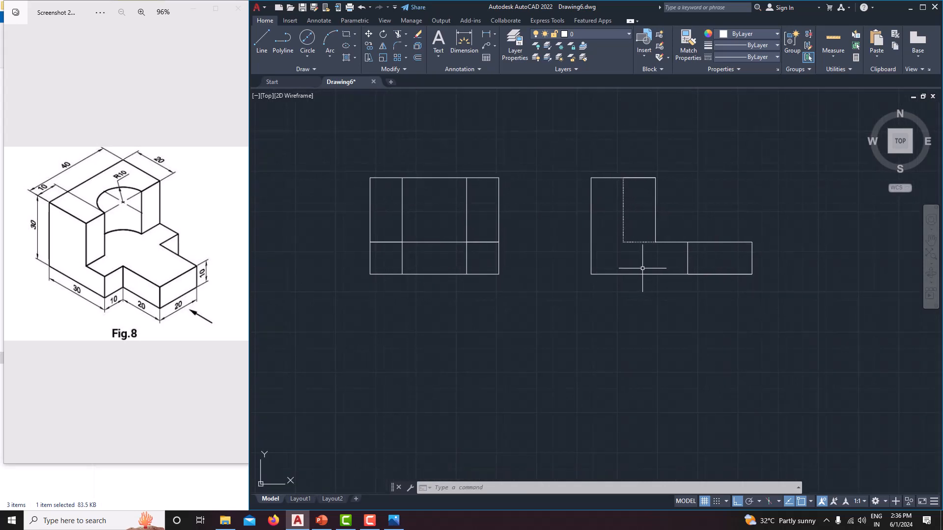
pyautogui.moveTo(653, 267); pyautogui.dragTo(696, 246, button='middle')
pyautogui.moveTo(406, 325); pyautogui.dragTo(435, 332, button='middle')
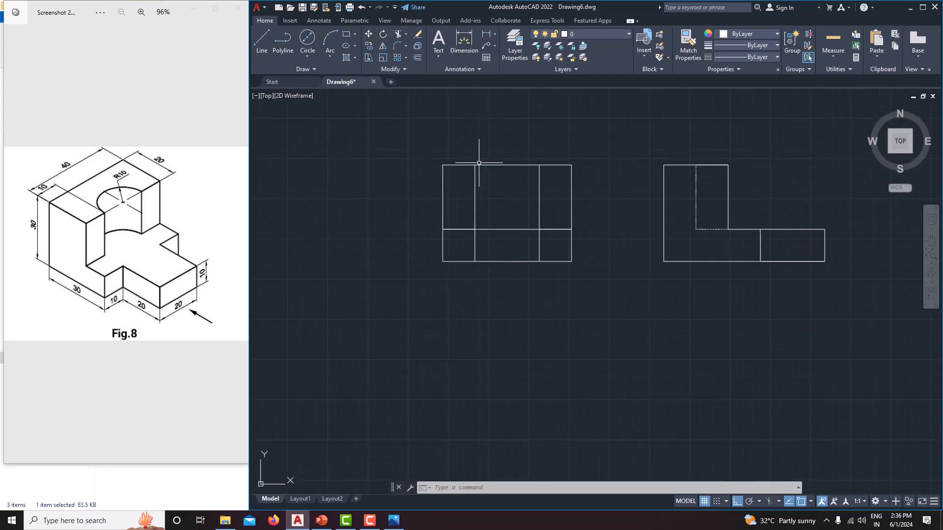
pyautogui.click(258, 52)
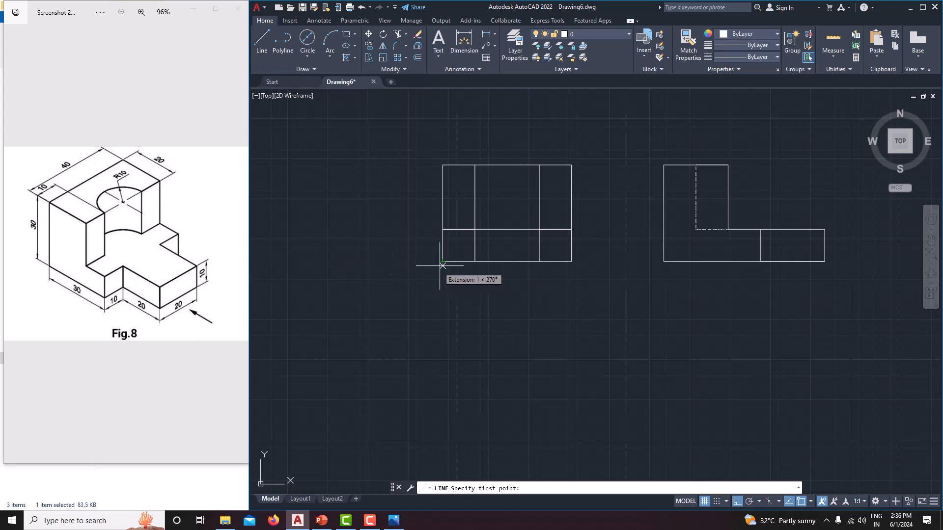
pyautogui.click(443, 329)
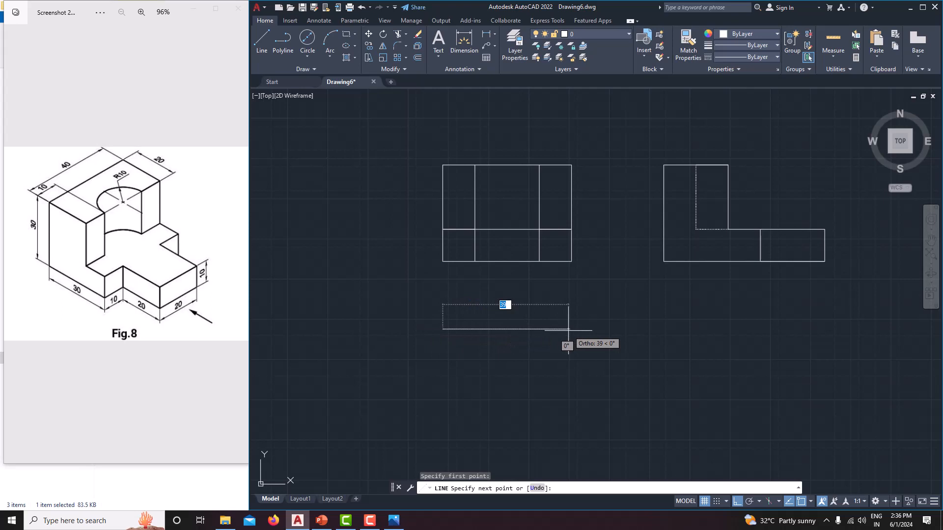
pyautogui.write('40')
pyautogui.press('Return')
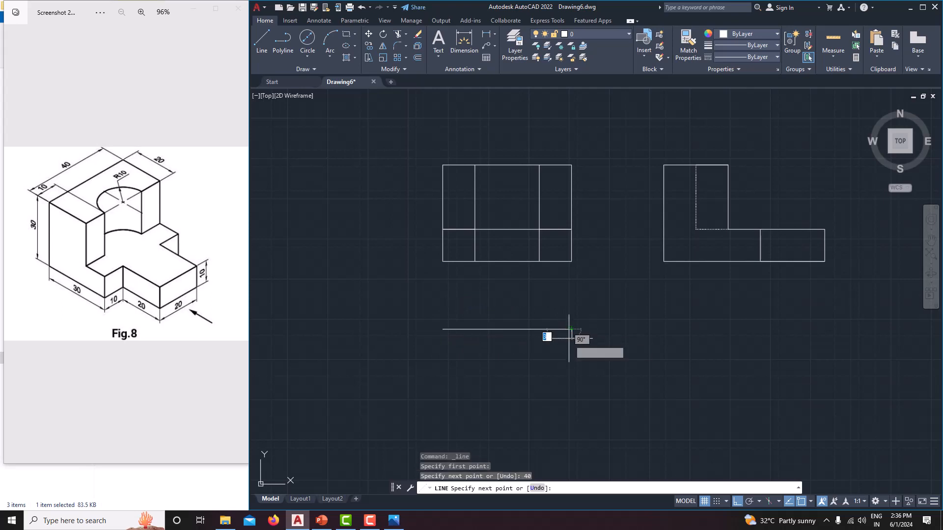
pyautogui.write('20')
pyautogui.press('Return')
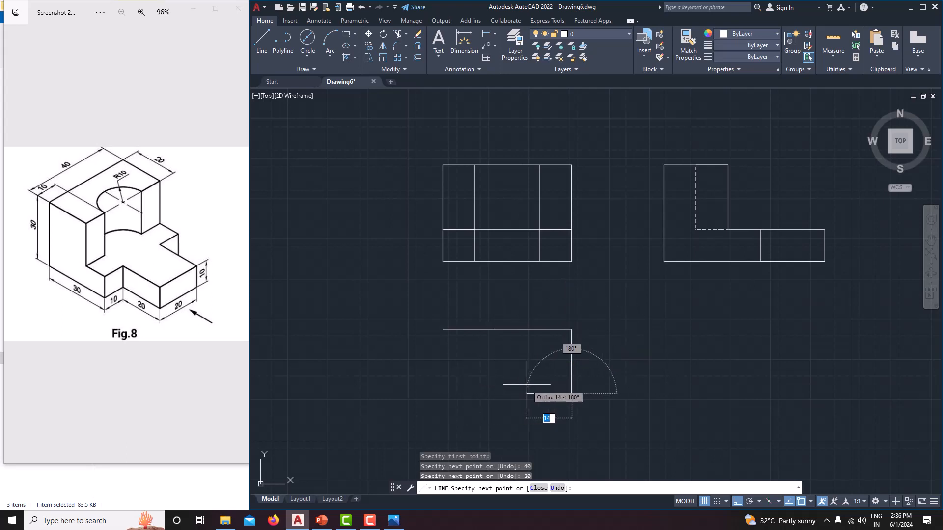
# Step: Continue the top view outline with two consecutive 10 mm segments to the left and end the line
pyautogui.write('10')
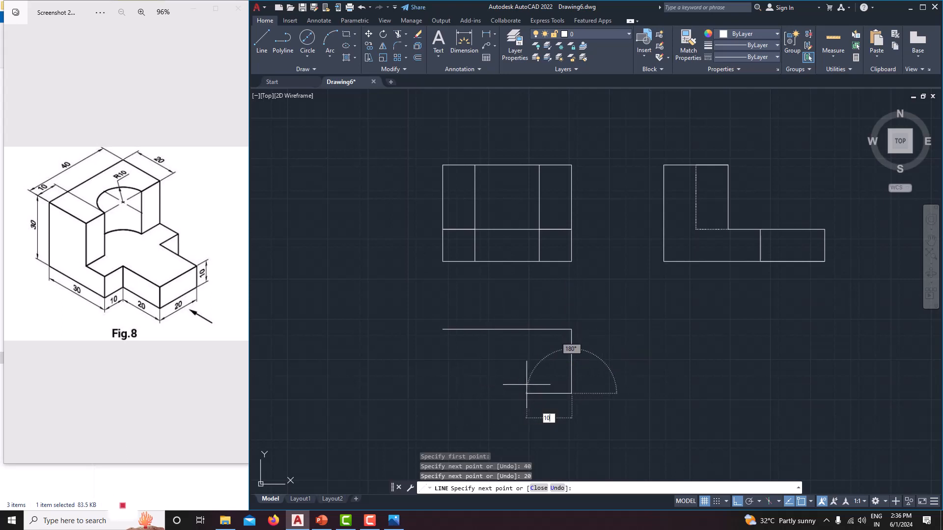
pyautogui.press('Return')
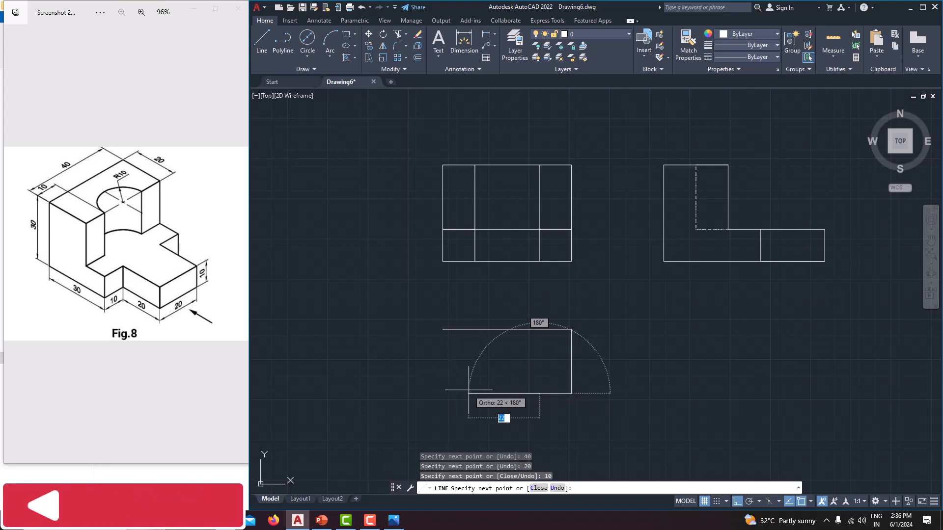
pyautogui.write('10')
pyautogui.press('Return')
pyautogui.rightClick(468, 390)
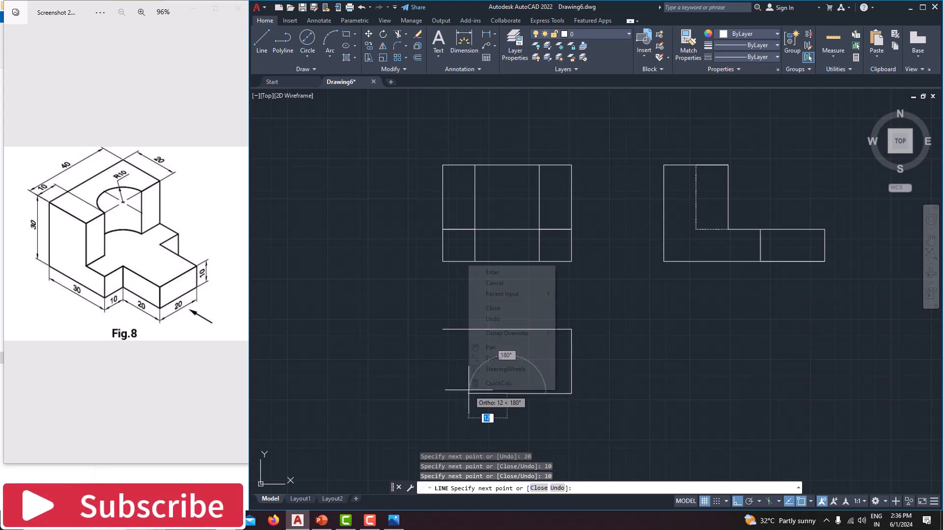
pyautogui.click(496, 284)
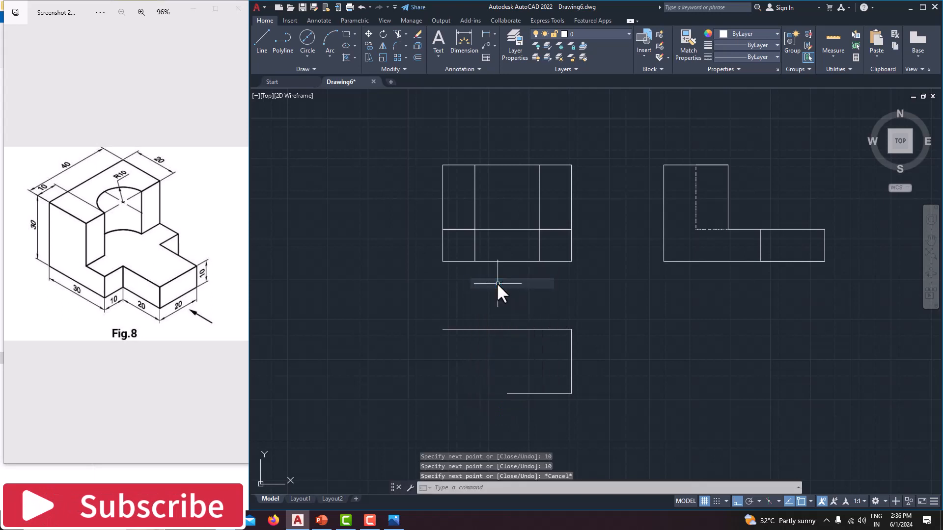
# Step: Draw a circle of radius 10 mm centred on the open end of the top view's lower line
pyautogui.click(312, 52)
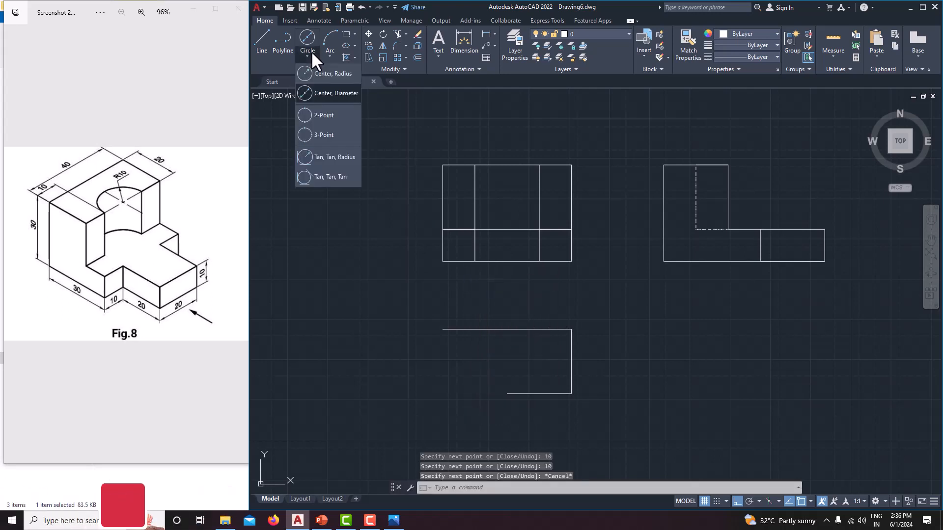
pyautogui.click(318, 72)
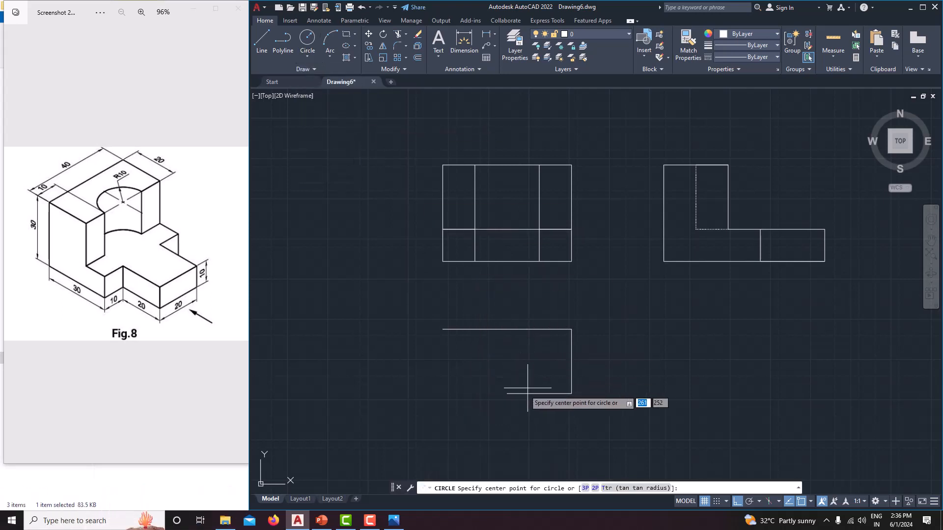
pyautogui.click(507, 394)
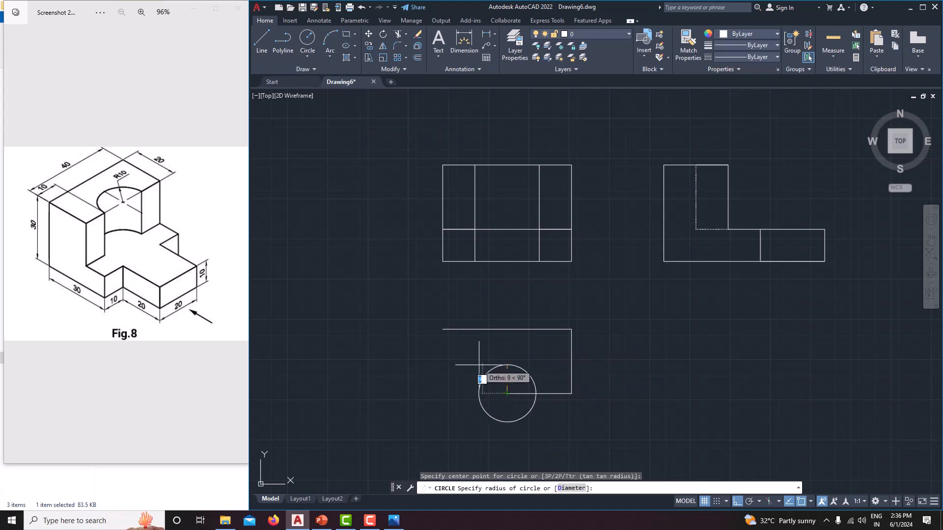
pyautogui.write('10')
pyautogui.press('Return')
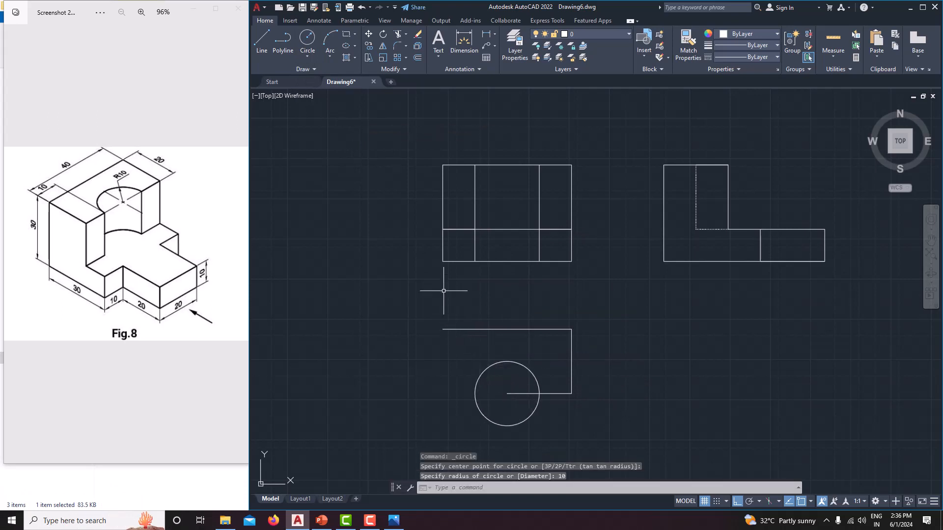
# Step: From the circle's left quadrant, draw a line 10 mm left and up to the left end of the top edge
pyautogui.click(260, 39)
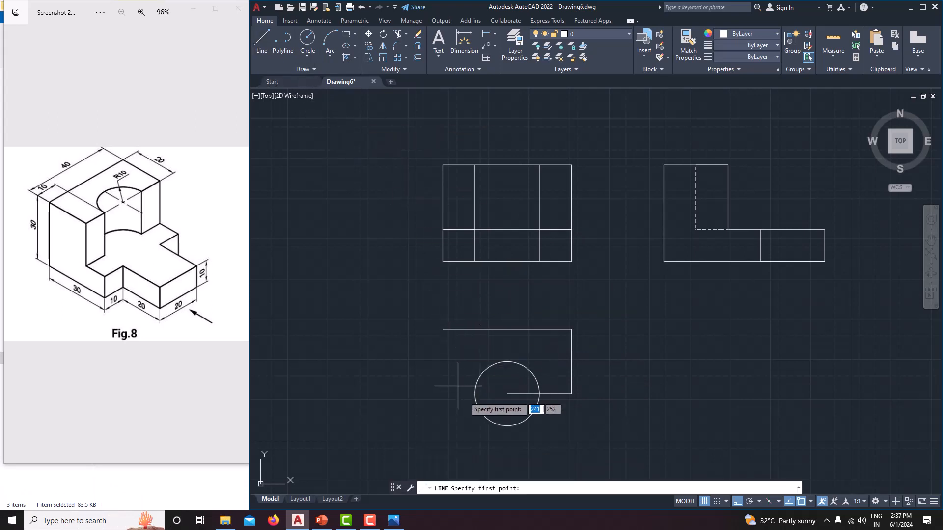
pyautogui.click(475, 394)
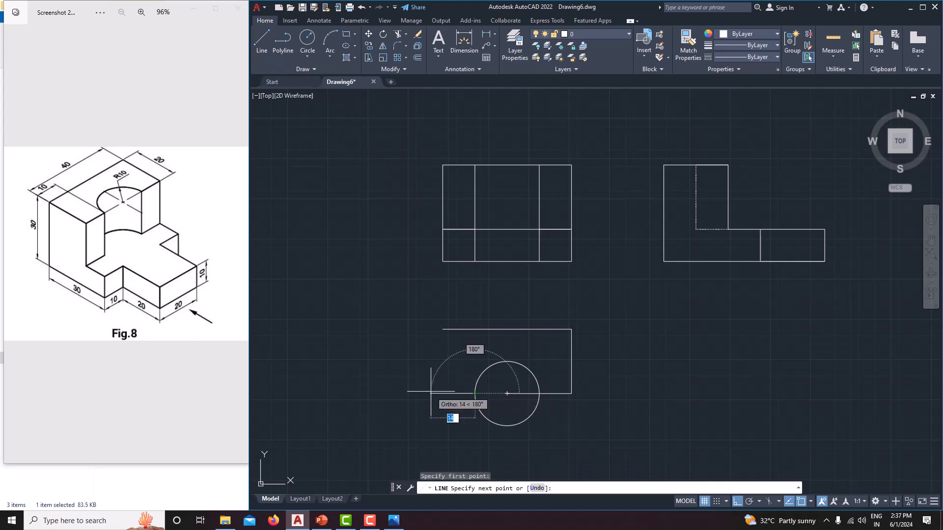
pyautogui.write('10')
pyautogui.press('Return')
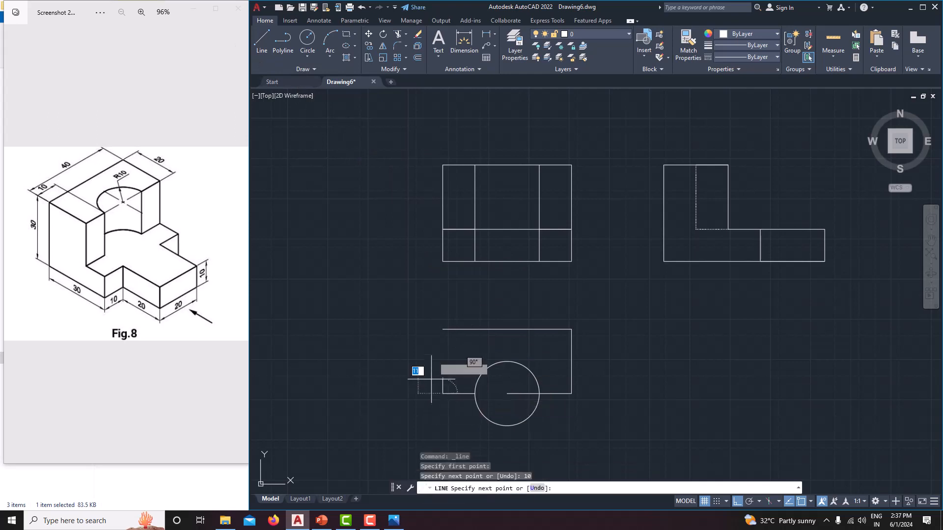
pyautogui.click(442, 329)
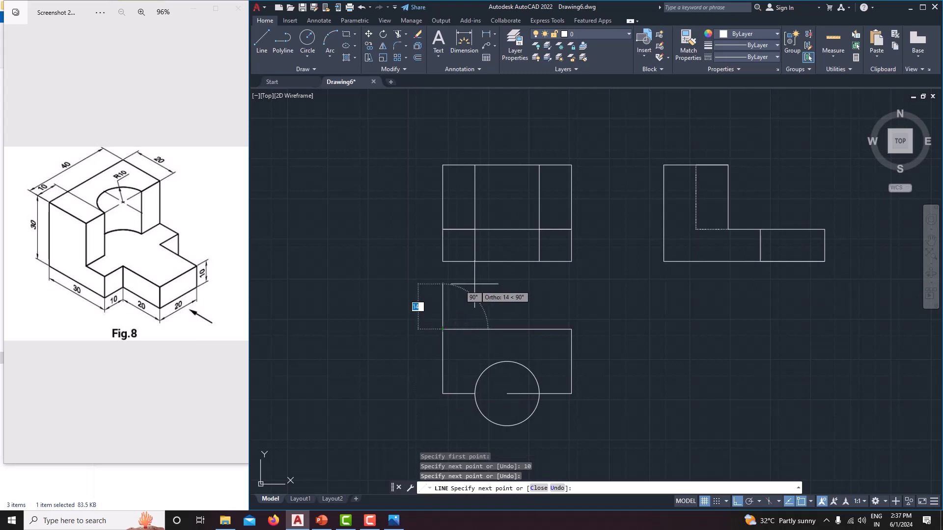
pyautogui.rightClick(475, 284)
pyautogui.click(491, 301)
# Step: From the top view rectangle's lower left corner, draw a line 10 mm down, 10 mm right and 20 mm down
pyautogui.moveTo(509, 311)
pyautogui.mouseDown(button='middle')
pyautogui.moveTo(503, 259)
pyautogui.moveTo(513, 216)
pyautogui.mouseUp(button='middle')
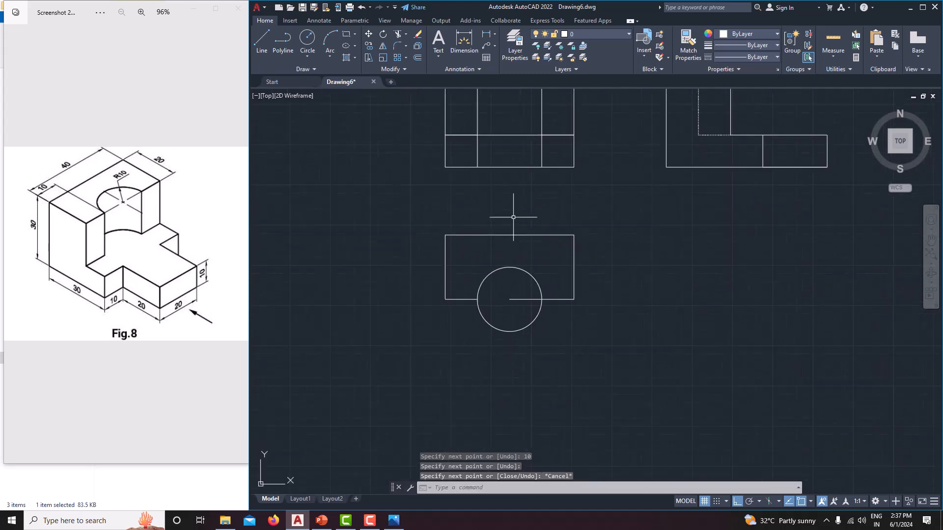
pyautogui.click(260, 49)
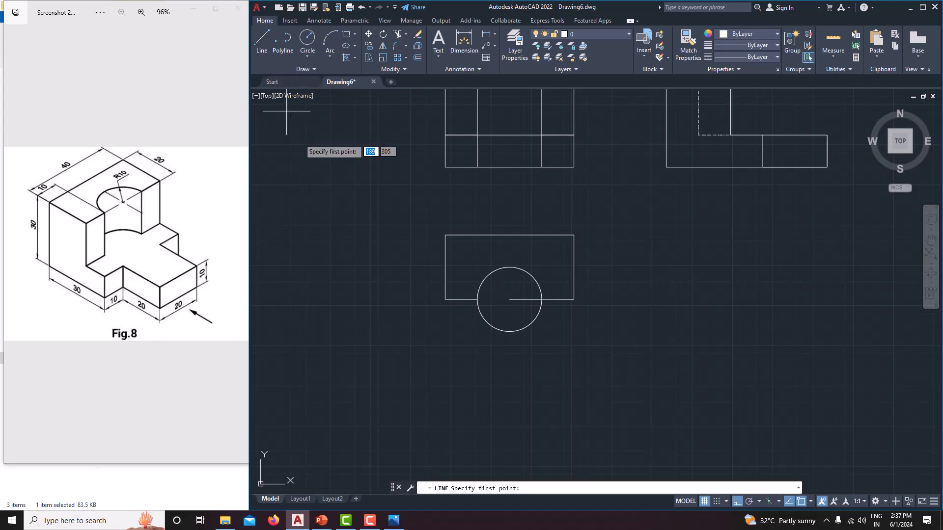
pyautogui.click(445, 299)
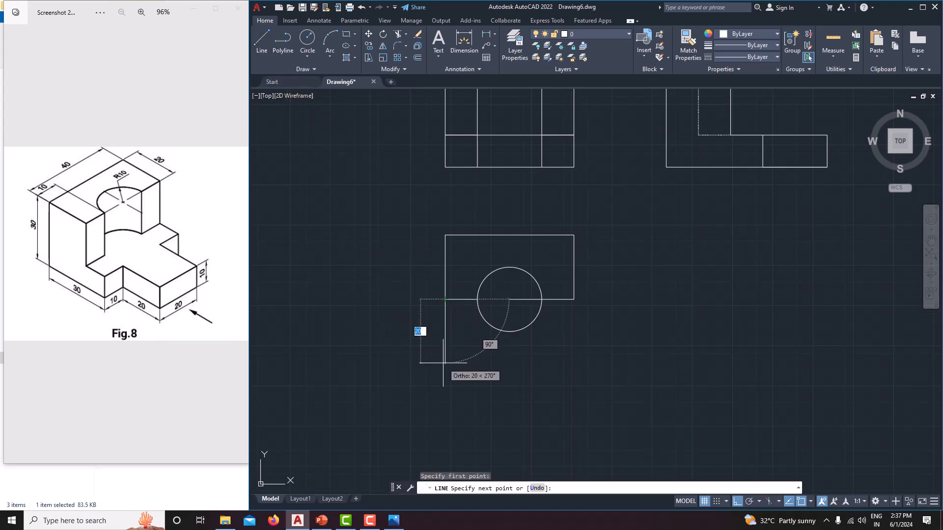
pyautogui.write('10')
pyautogui.press('Return')
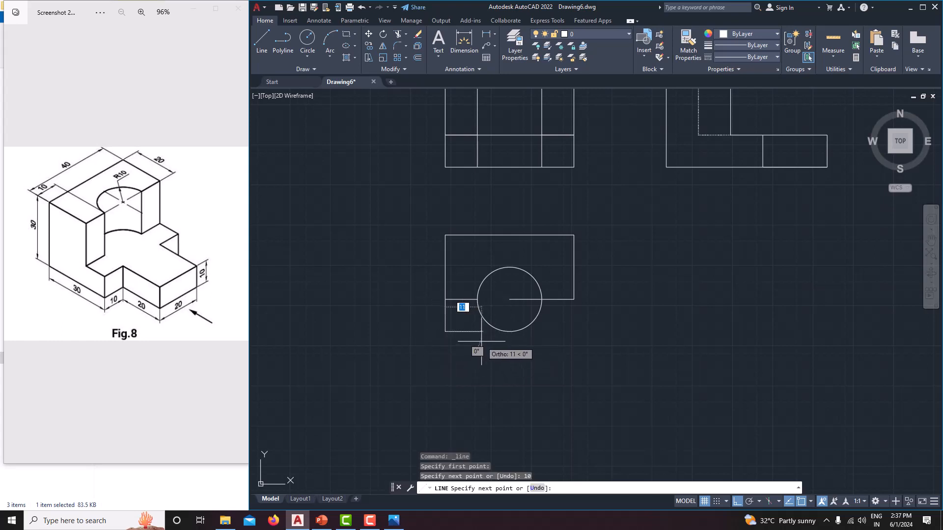
pyautogui.write('10')
pyautogui.press('Return')
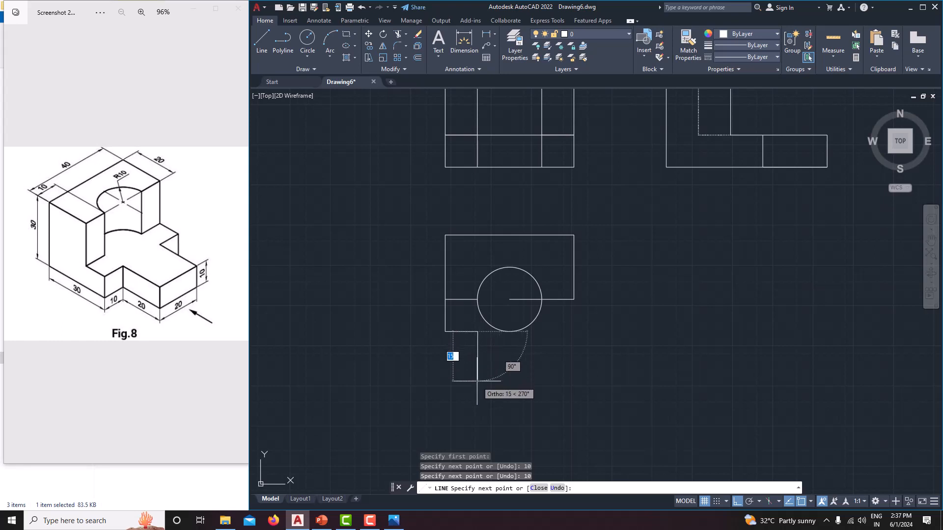
pyautogui.write('20')
pyautogui.press('Return')
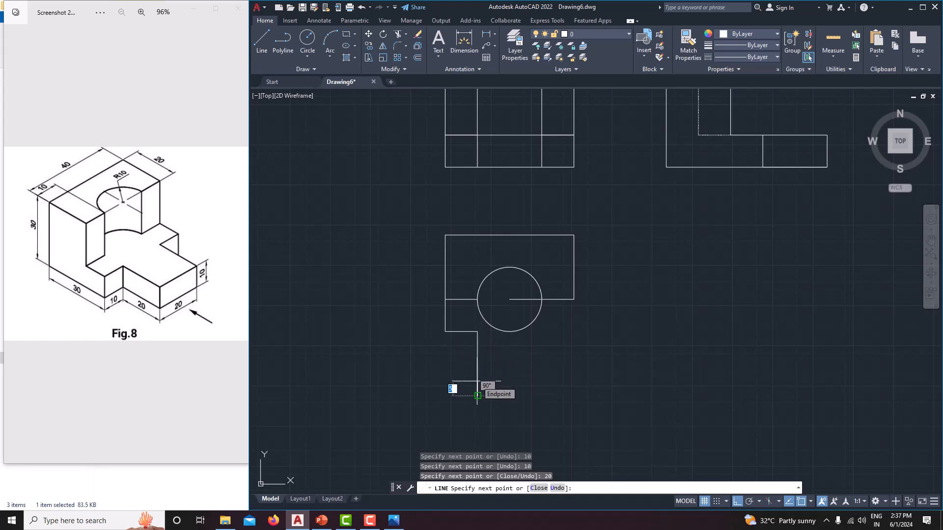
# Step: Complete the stepped outline with lines 20 mm right, 20 mm up, 10 mm right and up to the rectangle's lower right corner
pyautogui.write('20')
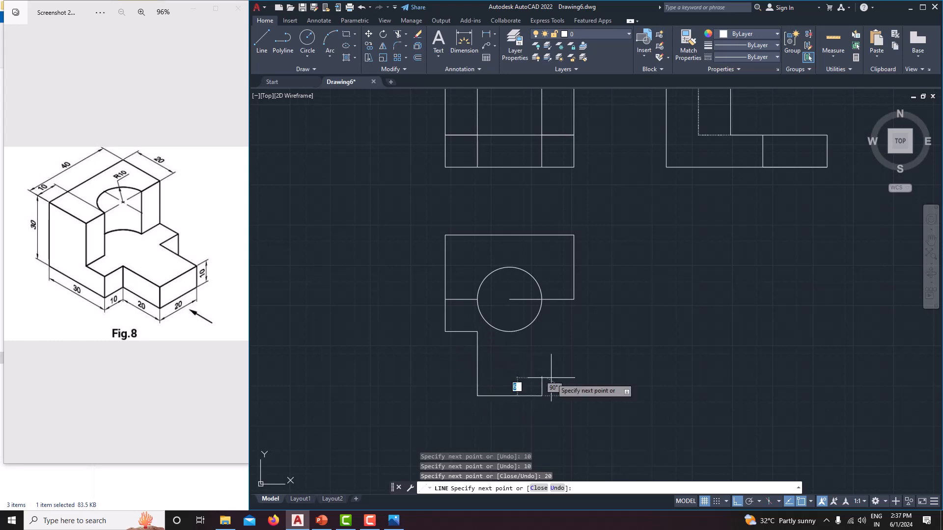
pyautogui.press('Return')
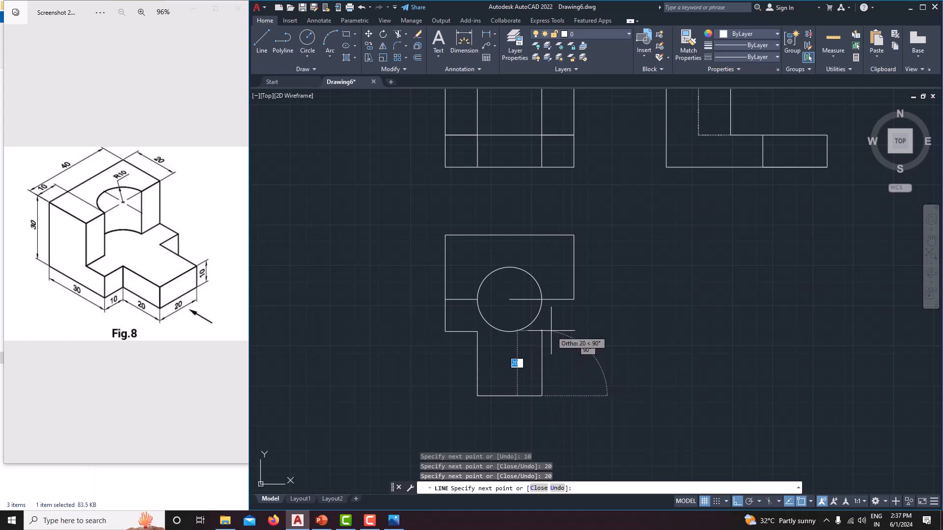
pyautogui.write('20')
pyautogui.press('Return')
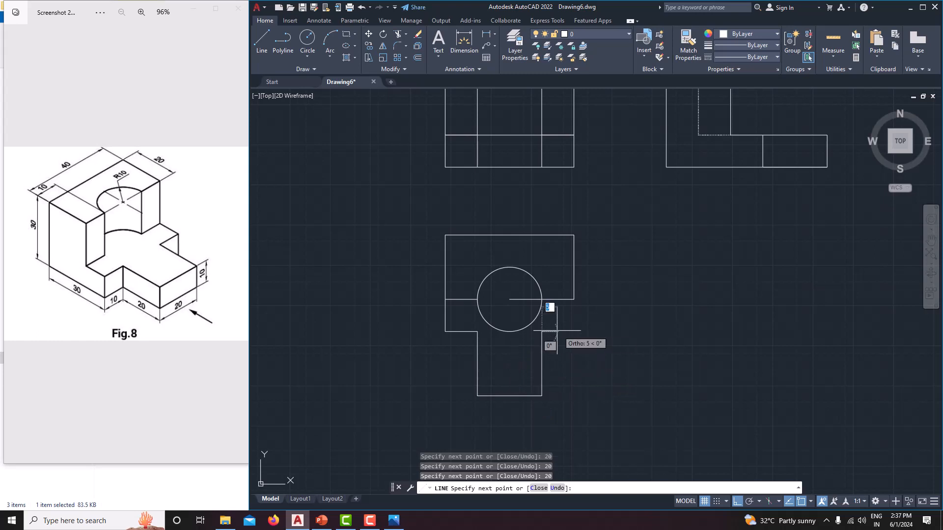
pyautogui.write('10')
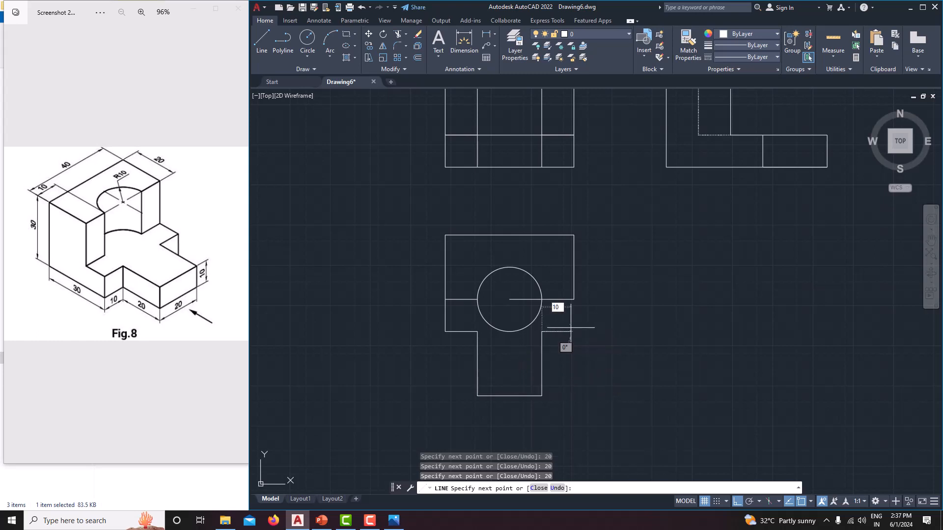
pyautogui.press('Return')
pyautogui.click(574, 299)
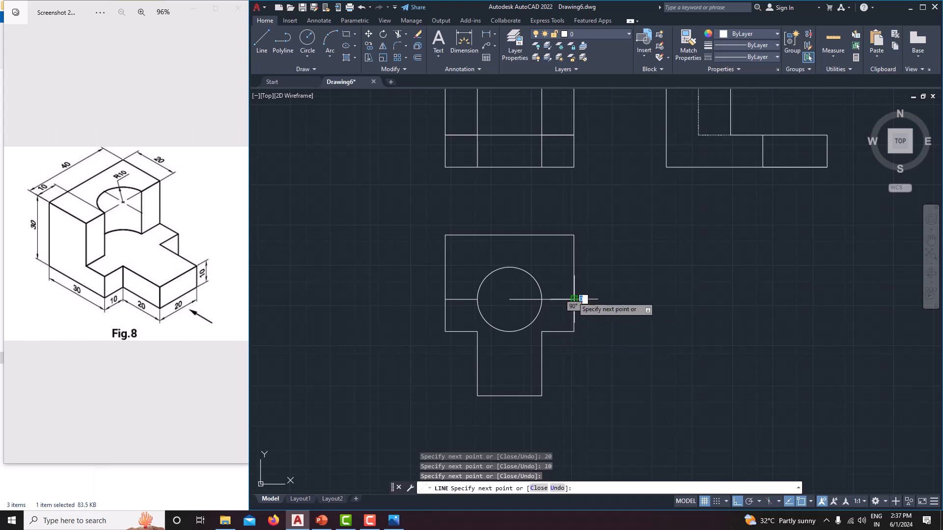
pyautogui.rightClick(651, 245)
pyautogui.click(668, 260)
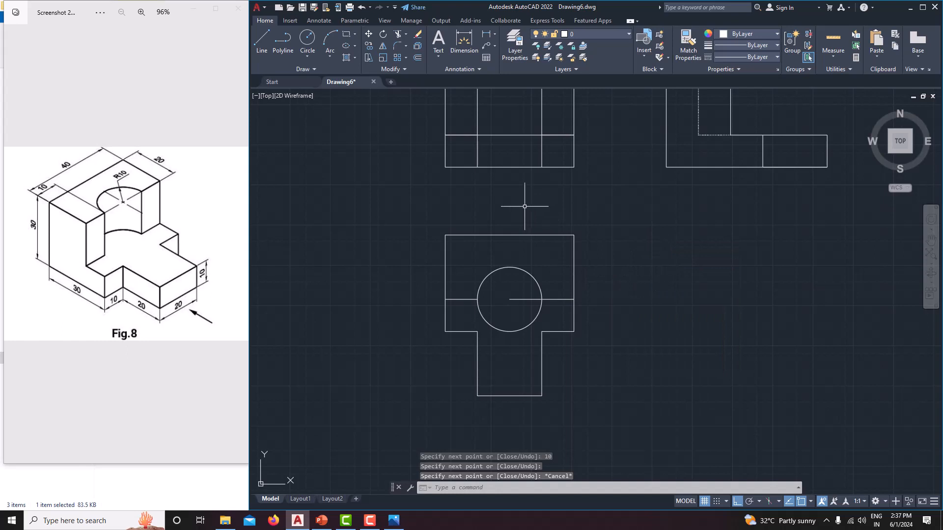
# Step: Trim the horizontal line inside the circle and the circle's lower half, leaving the upper semicircle in the top view
pyautogui.click(405, 35)
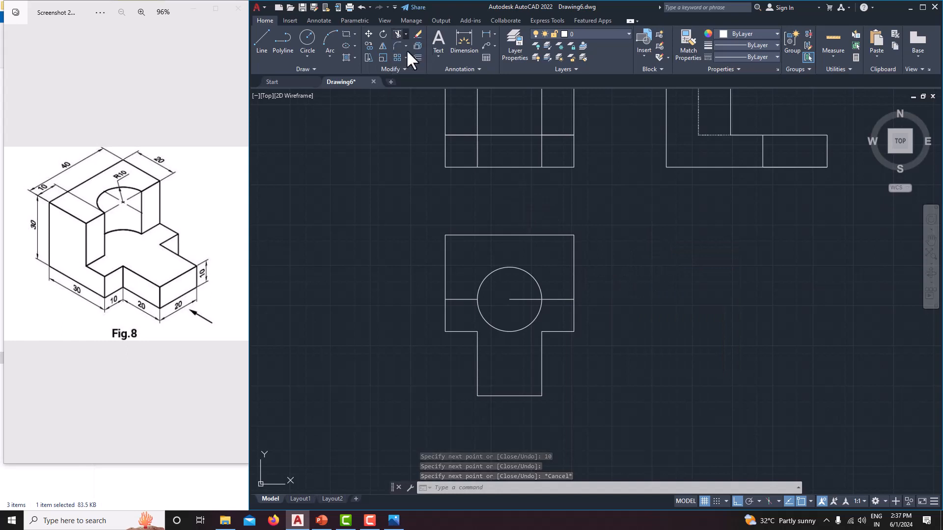
pyautogui.click(408, 53)
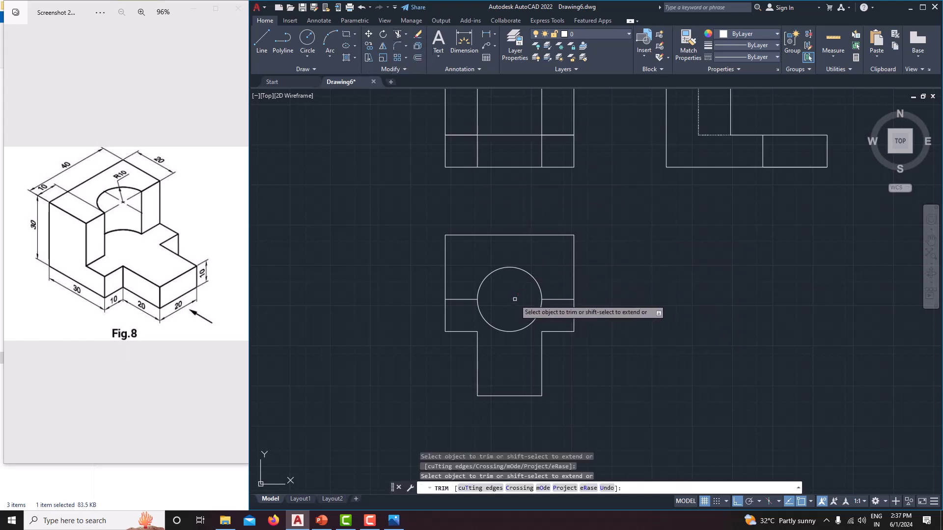
pyautogui.click(538, 313)
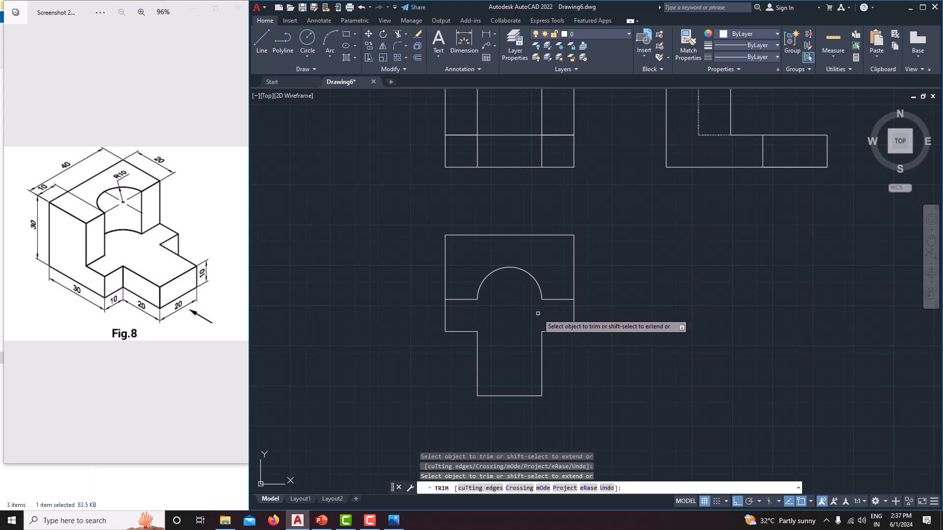
# Step: Check the completed front, side and top views against the isometric reference
pyautogui.moveTo(616, 326); pyautogui.dragTo(646, 329, button='middle')
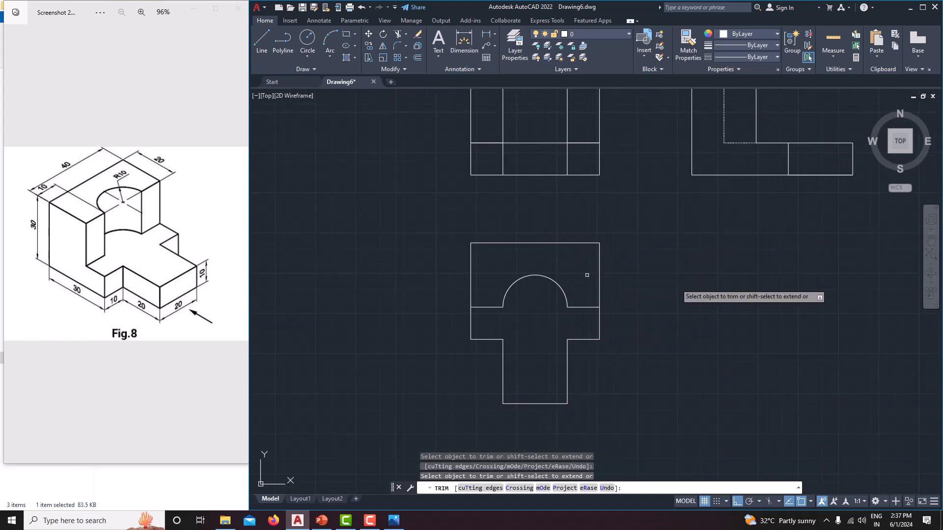
pyautogui.press('Escape')
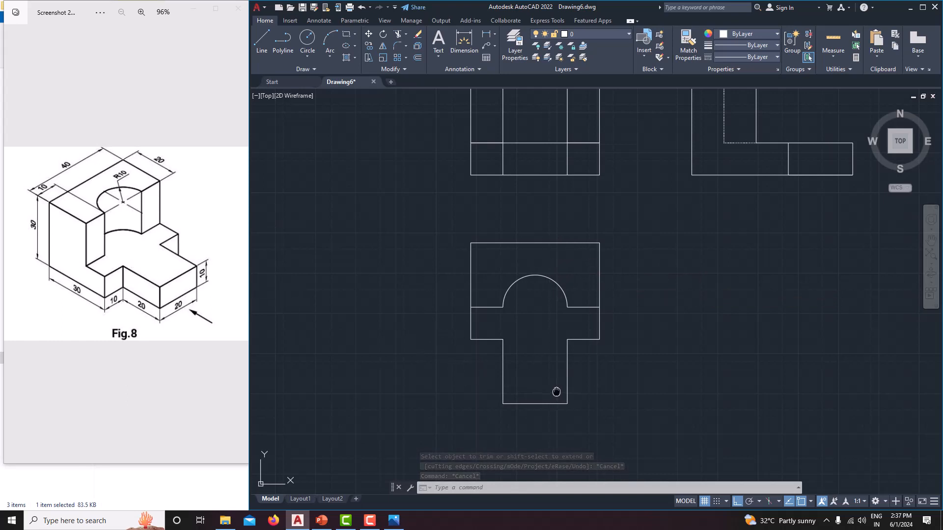
pyautogui.moveTo(556, 391); pyautogui.dragTo(511, 381, button='middle')
pyautogui.scroll(-2, 534, 379)
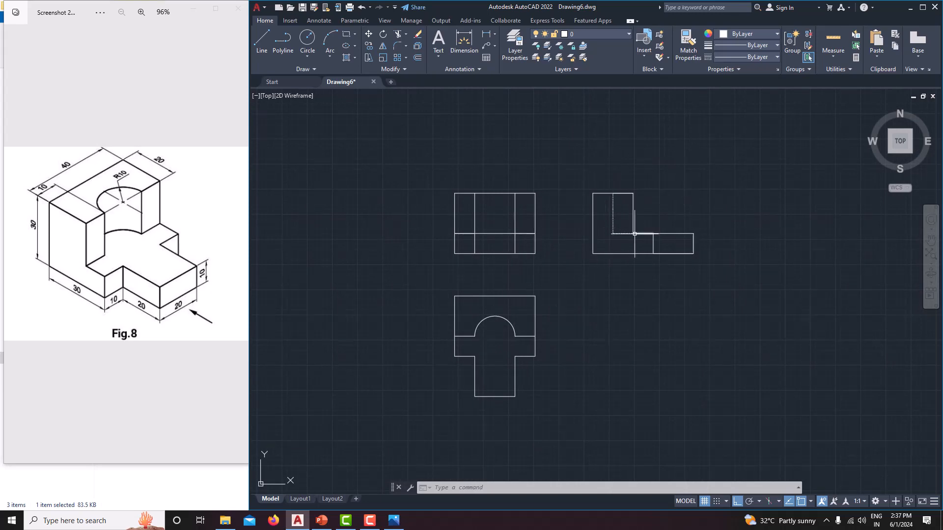
pyautogui.scroll(2, 615, 237)
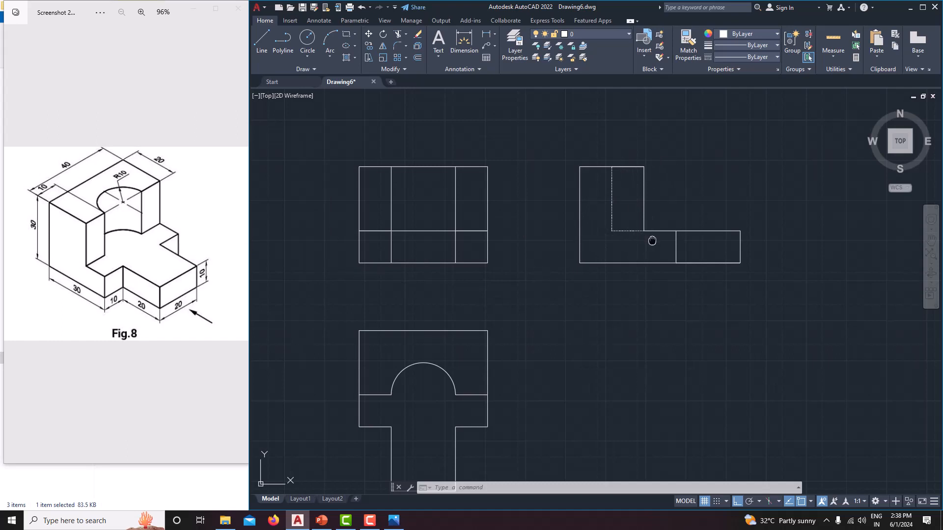
pyautogui.moveTo(652, 240); pyautogui.dragTo(659, 245, button='middle')
pyautogui.moveTo(628, 275); pyautogui.dragTo(639, 255, button='middle')
pyautogui.scroll(-2, 655, 249)
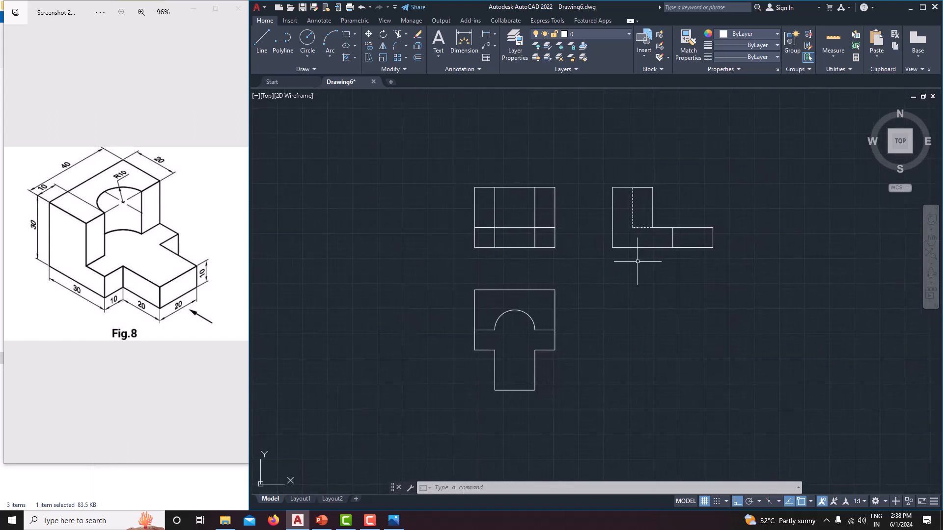
# Step: Add a horizontal linear dimension to the front view's bottom edge, placed just below it
pyautogui.click(494, 33)
pyautogui.click(499, 54)
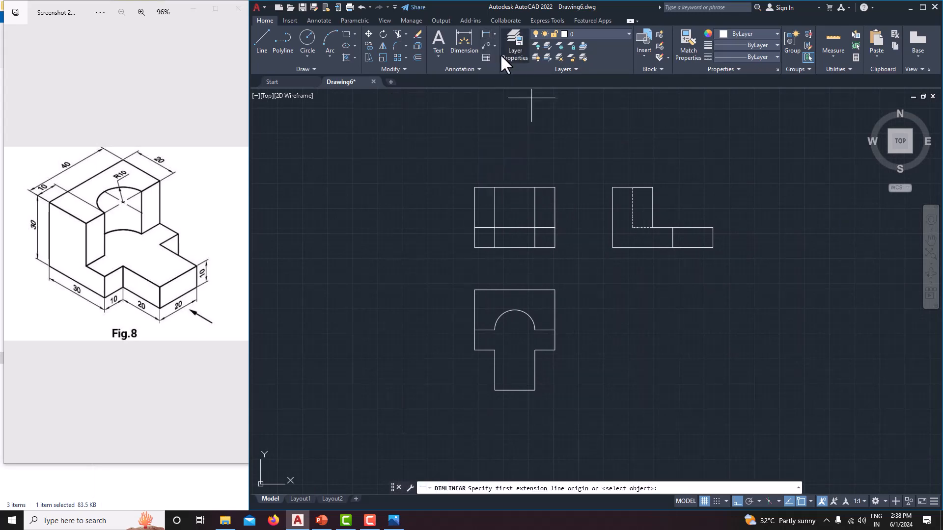
pyautogui.click(475, 247)
pyautogui.click(555, 247)
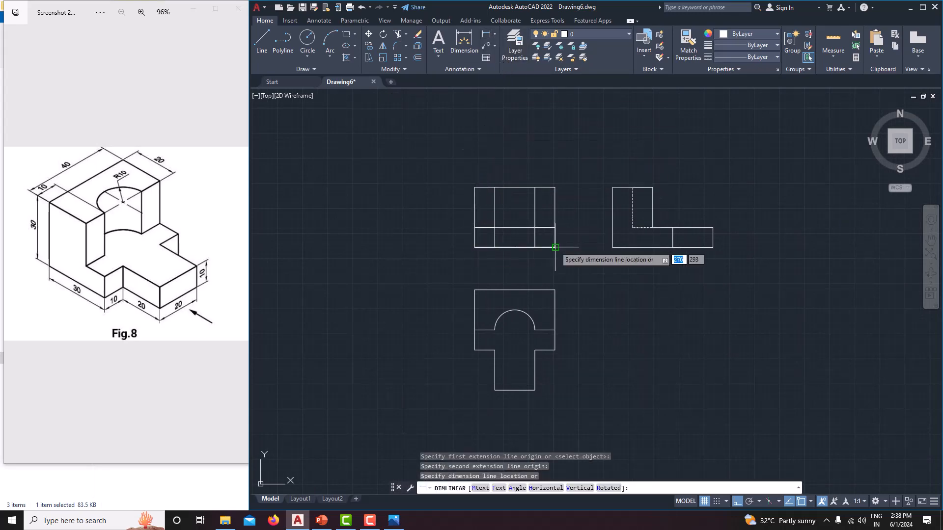
pyautogui.click(553, 263)
pyautogui.scroll(4, 516, 263)
pyautogui.scroll(6, 516, 262)
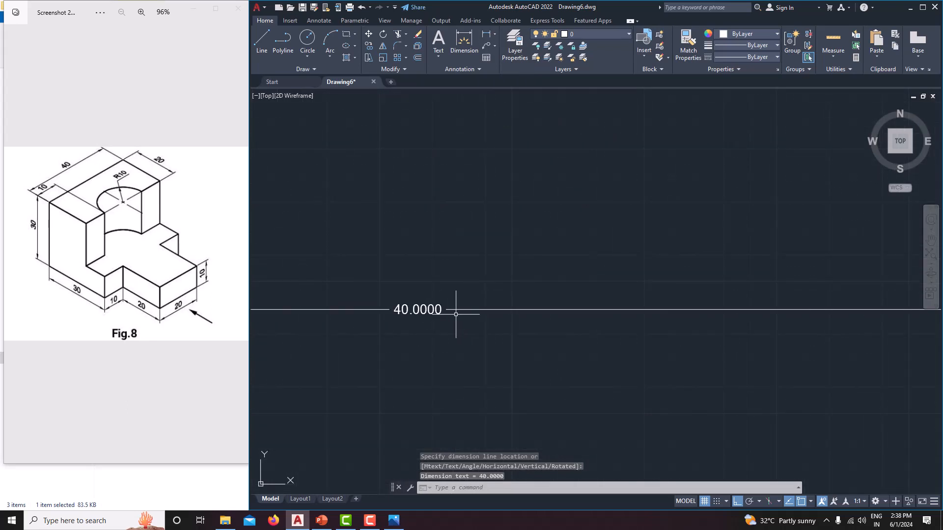
pyautogui.scroll(-12, 484, 265)
pyautogui.scroll(-3, 483, 278)
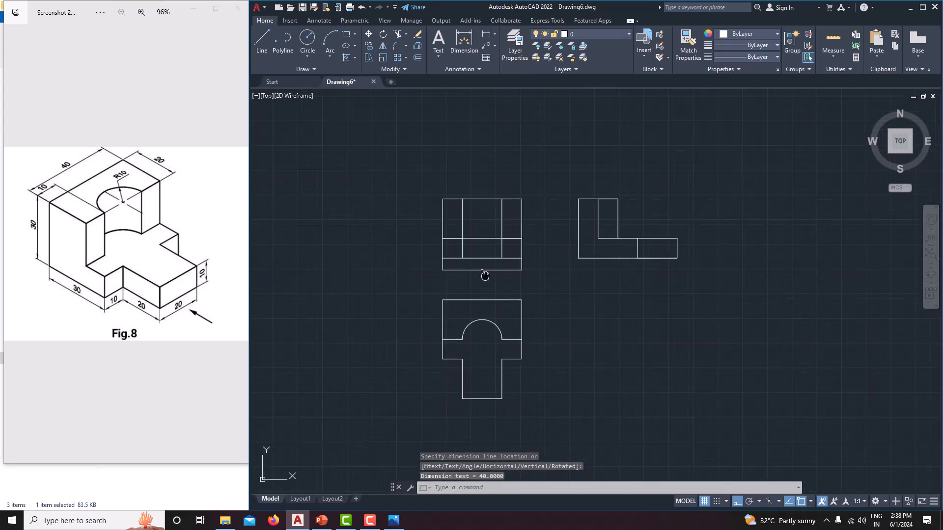
# Step: Modify the Standard dimension style, increasing its arrow size and setting its text height to 4
pyautogui.moveTo(503, 240); pyautogui.dragTo(518, 239, button='middle')
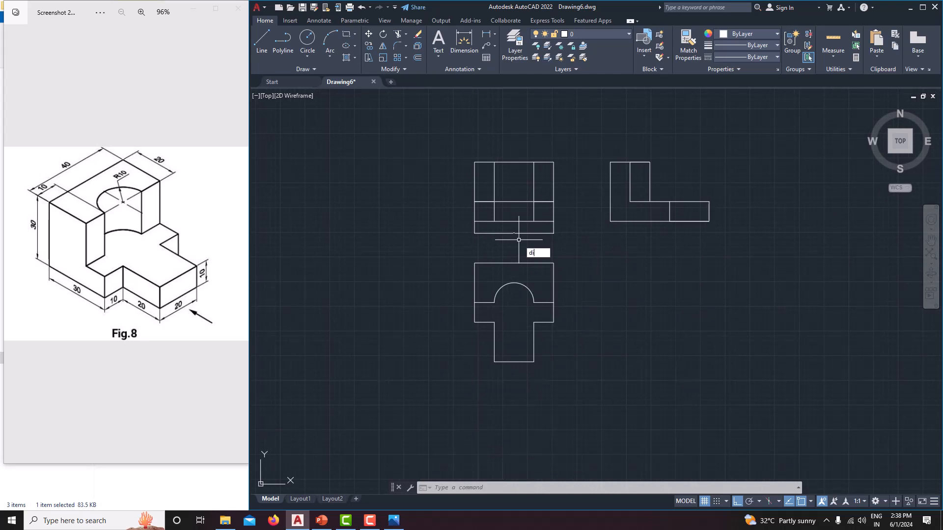
pyautogui.press('Return')
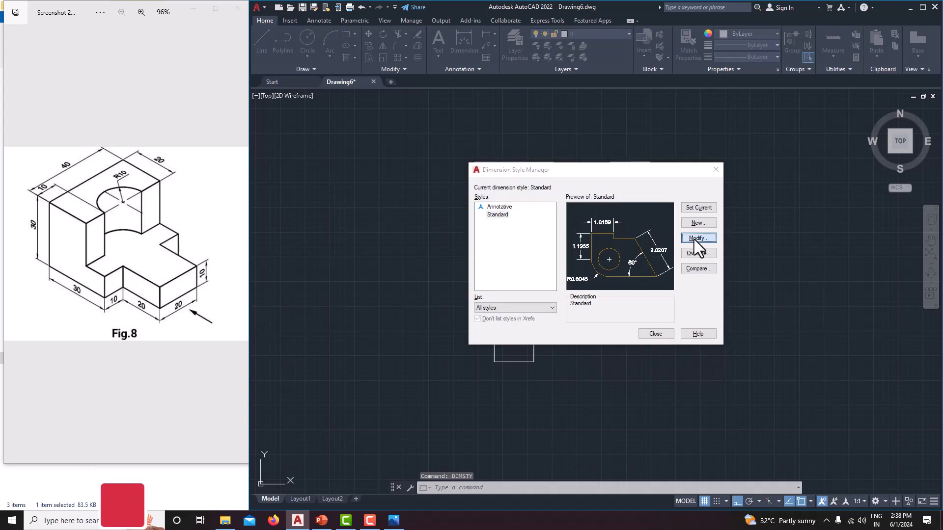
pyautogui.click(694, 239)
pyautogui.click(501, 151)
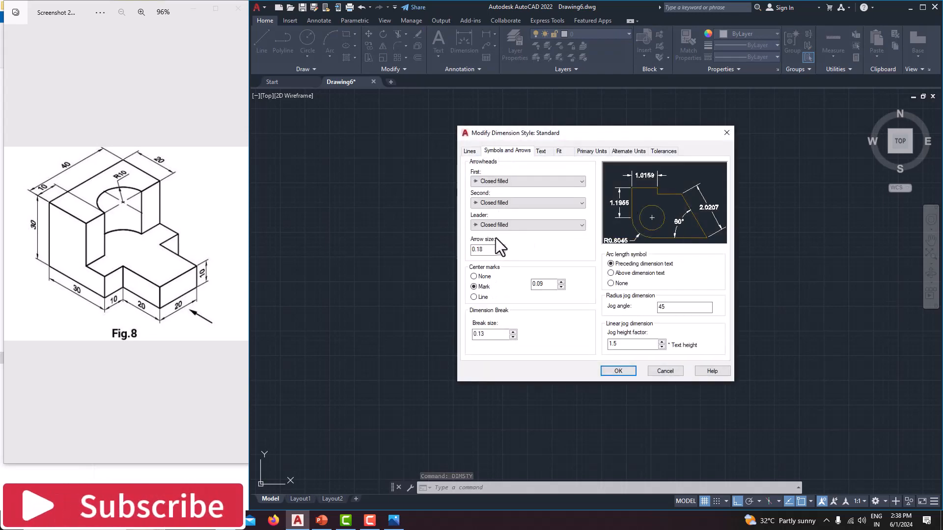
pyautogui.click(541, 151)
pyautogui.doubleClick(569, 221)
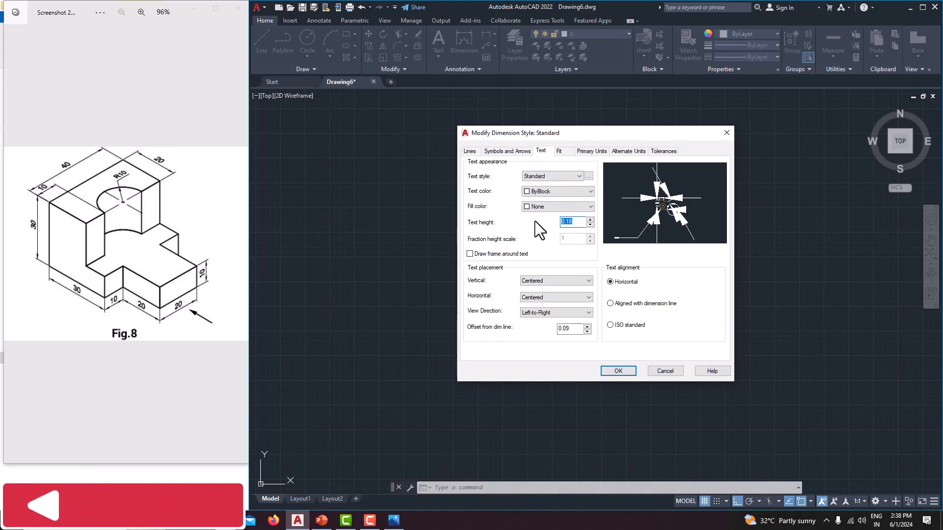
# Step: Set the Standard style's linear dimension precision to 0 and apply the style changes
pyautogui.click(588, 151)
pyautogui.click(557, 187)
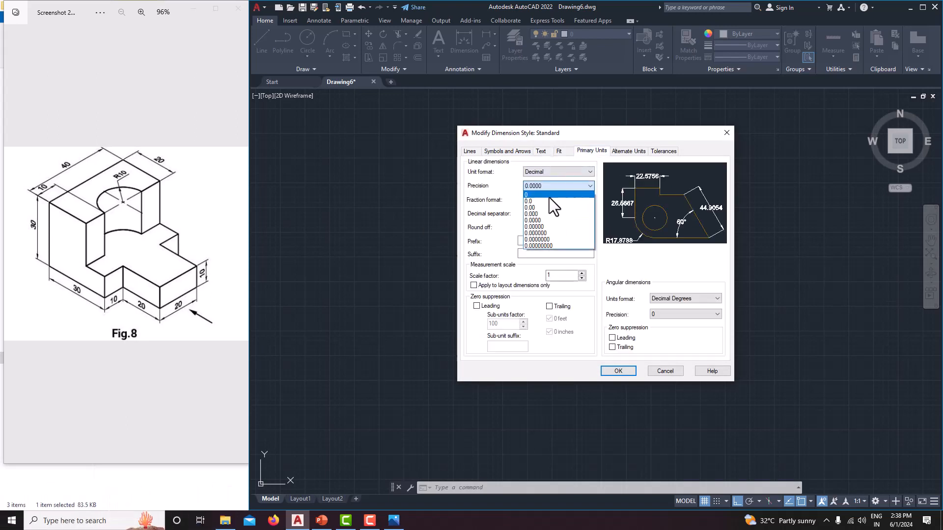
pyautogui.click(549, 195)
pyautogui.click(544, 186)
pyautogui.click(541, 194)
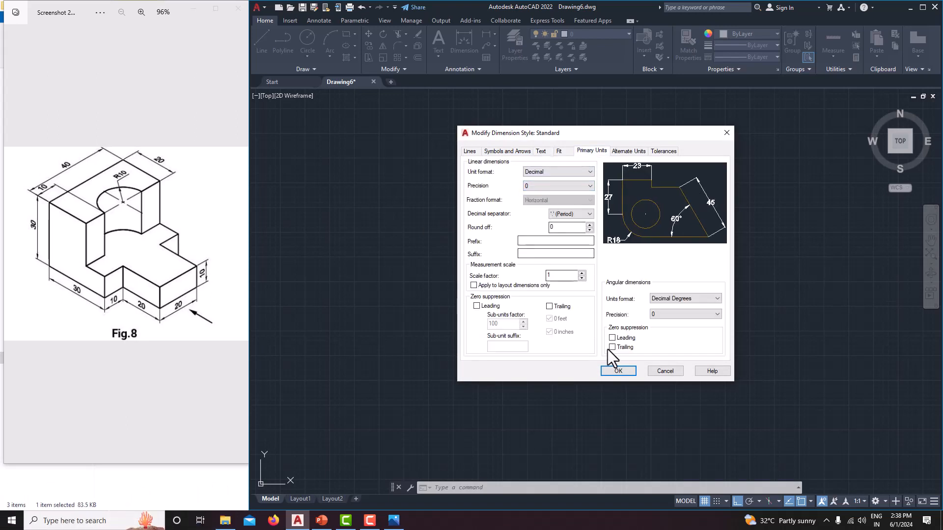
pyautogui.click(617, 371)
pyautogui.click(659, 333)
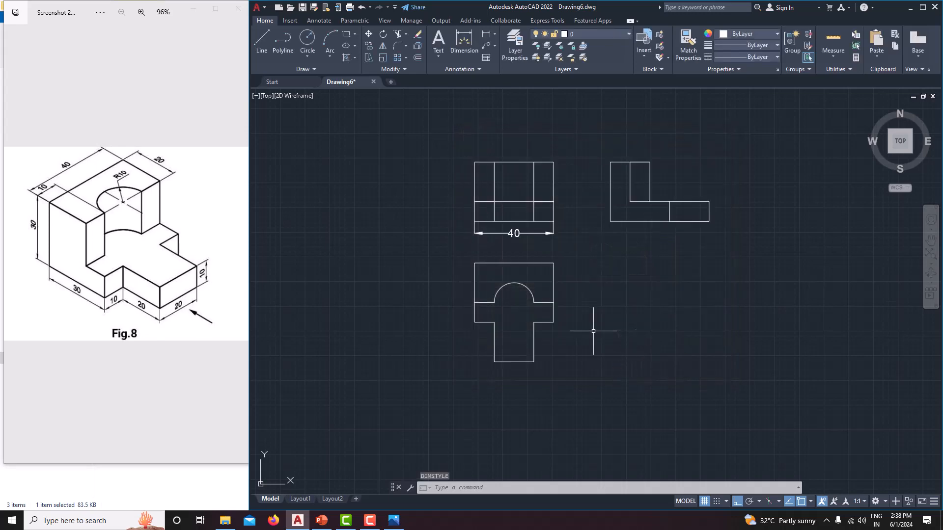
pyautogui.moveTo(530, 279); pyautogui.dragTo(562, 297, button='middle')
pyautogui.scroll(2, 543, 256)
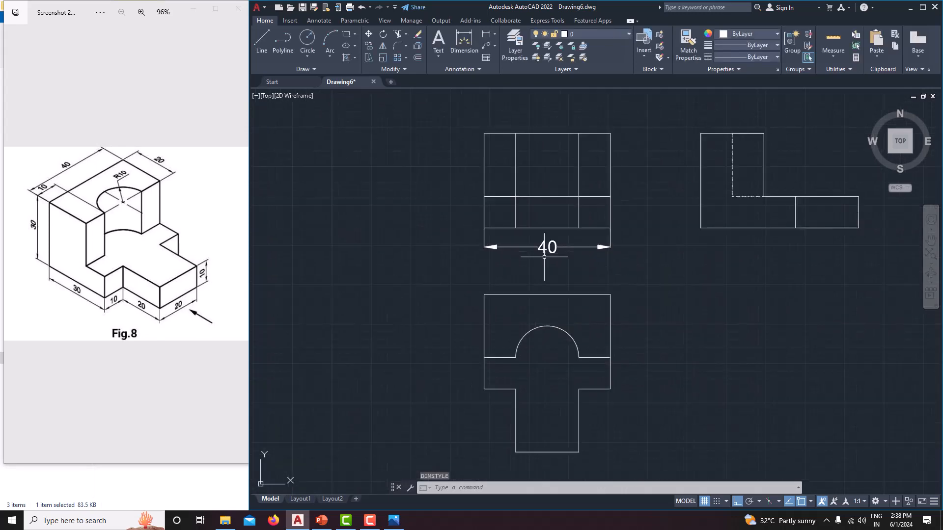
pyautogui.doubleClick(546, 247)
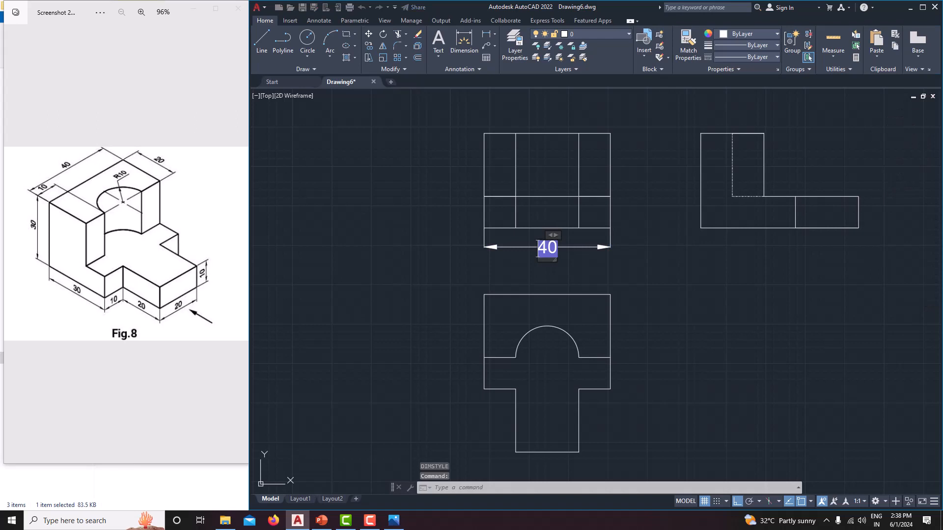
pyautogui.click(631, 265)
pyautogui.press('Escape')
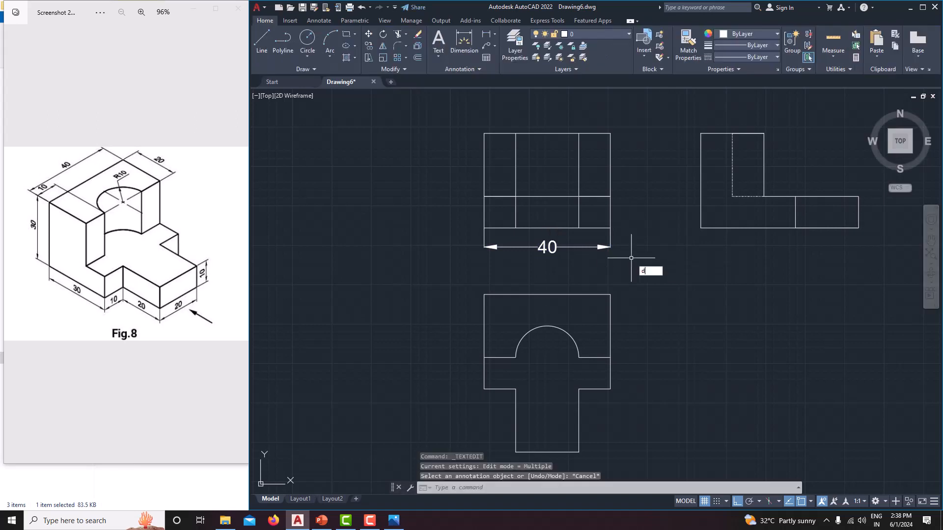
# Step: Modify the Standard dimension style again, setting its arrow size to 3
pyautogui.write('dimsty')
pyautogui.press('Return')
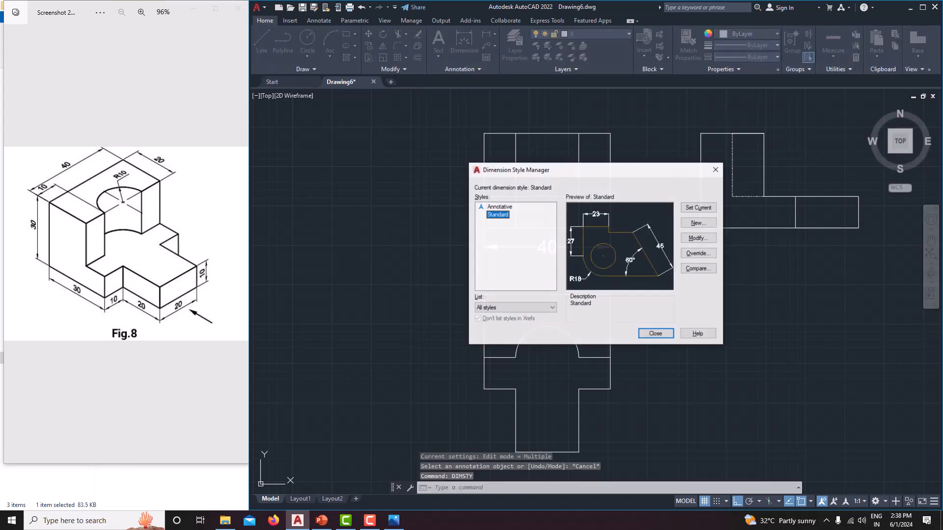
pyautogui.click(706, 240)
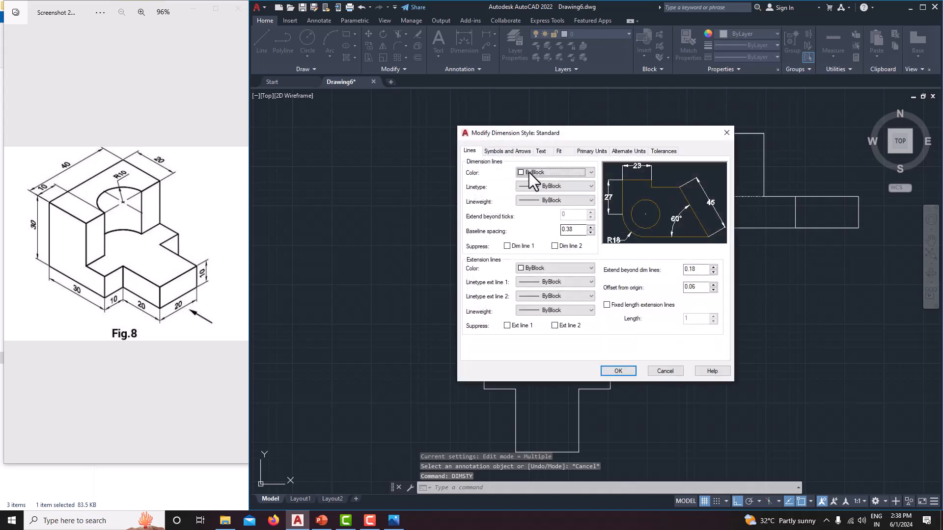
pyautogui.click(507, 151)
pyautogui.moveTo(486, 251); pyautogui.dragTo(450, 254)
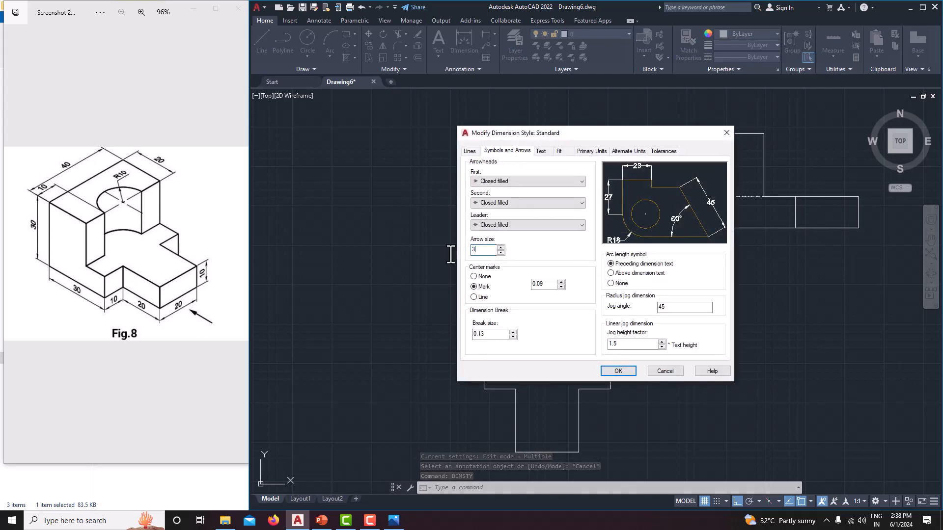
# Step: Reduce the Standard style's dimension text height, review its units and arrow settings, and apply the changes
pyautogui.click(545, 150)
pyautogui.moveTo(566, 226); pyautogui.dragTo(519, 212)
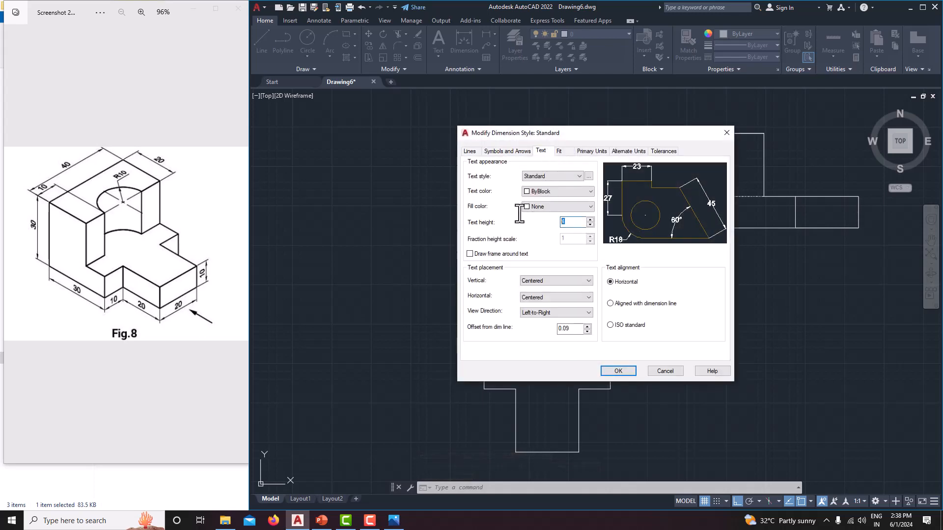
pyautogui.click(589, 151)
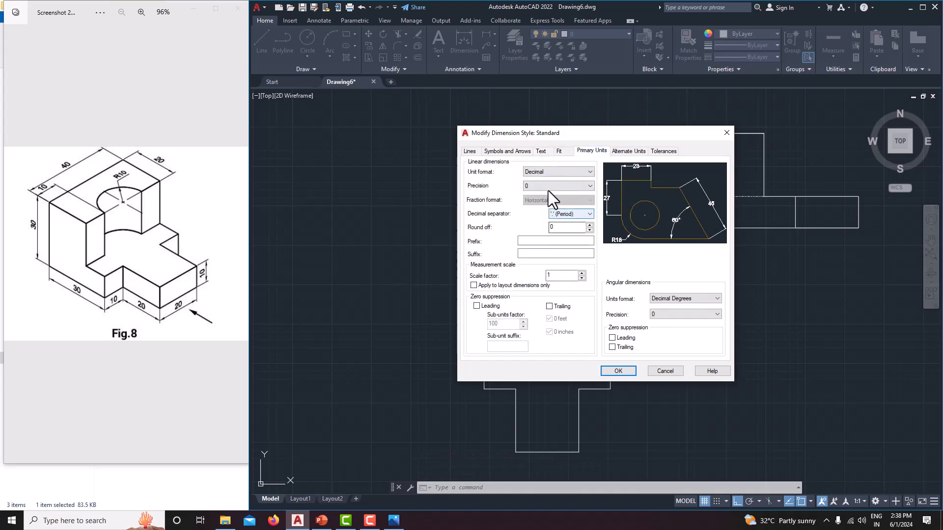
pyautogui.click(543, 151)
pyautogui.click(522, 150)
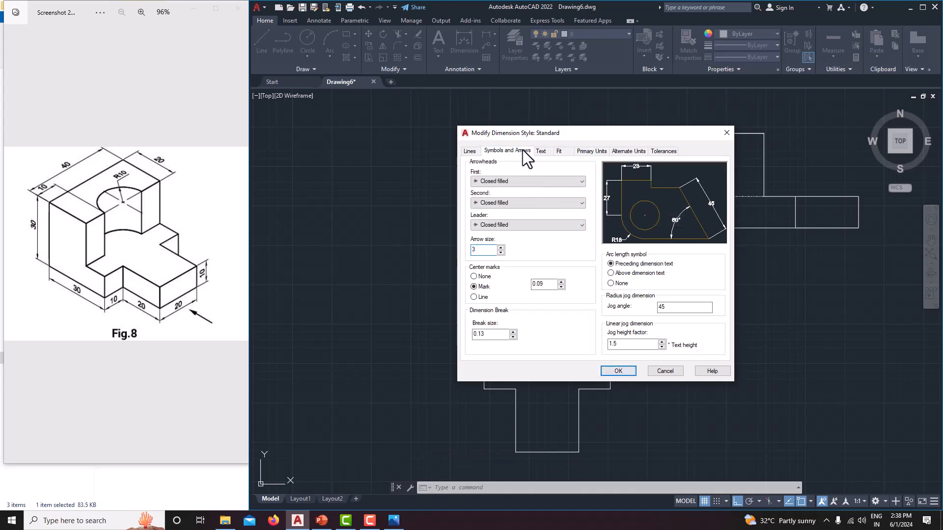
pyautogui.click(591, 151)
pyautogui.click(617, 370)
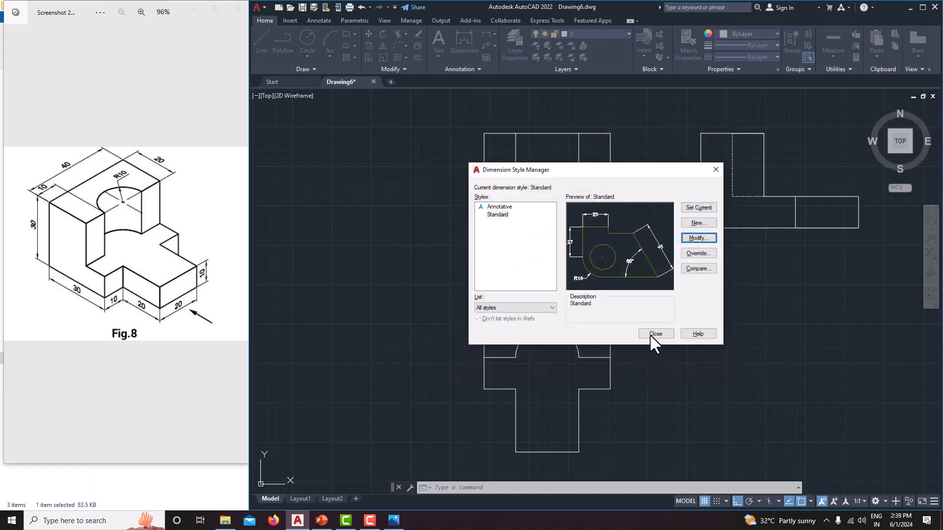
pyautogui.click(649, 334)
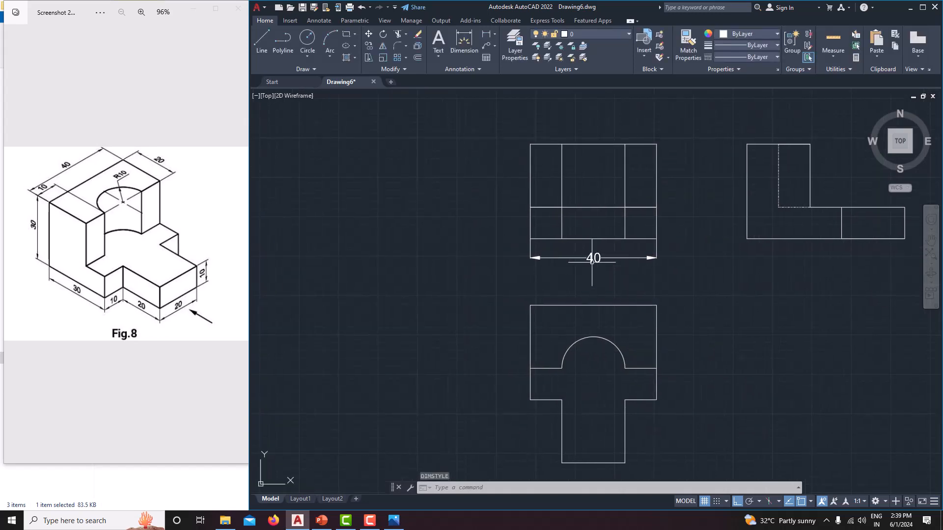
# Step: Add a vertical linear dimension for the front view's full height, placed left of the view
pyautogui.moveTo(589, 278); pyautogui.dragTo(553, 291, button='middle')
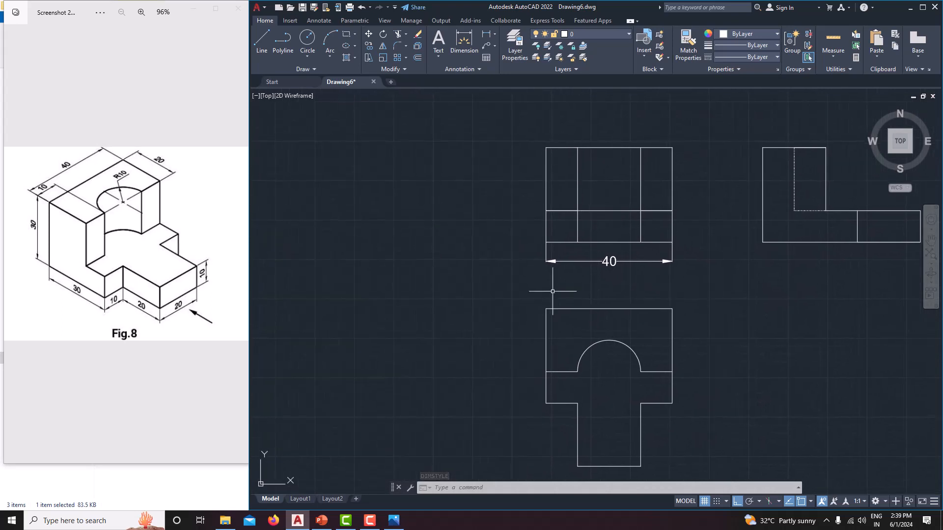
pyautogui.click(492, 31)
pyautogui.click(496, 46)
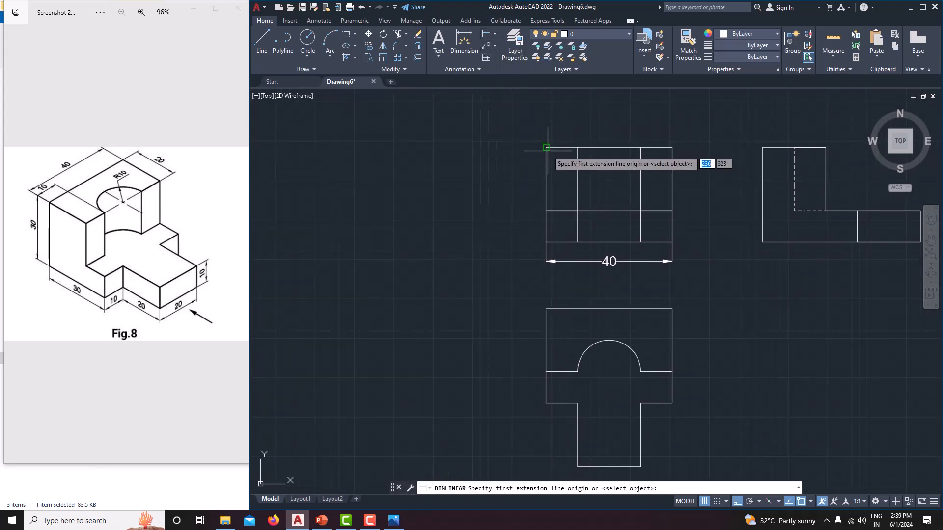
pyautogui.click(546, 147)
pyautogui.click(546, 242)
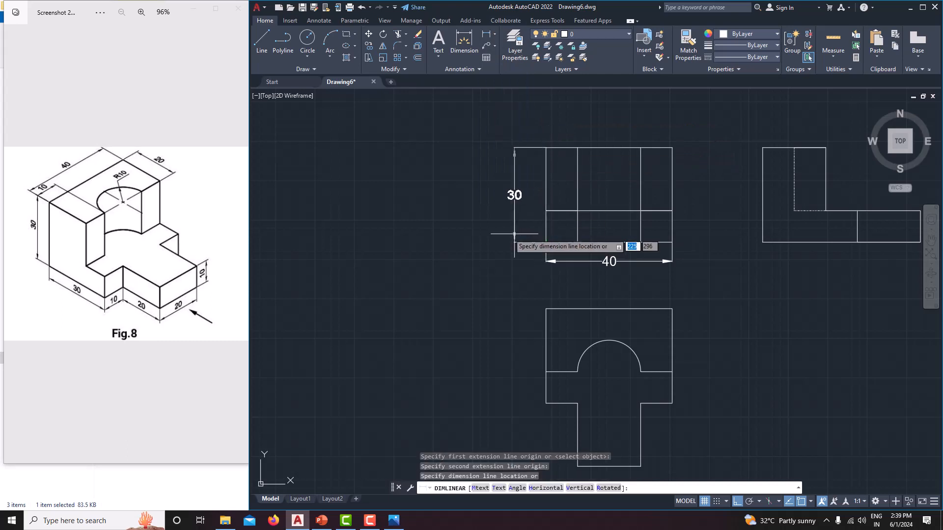
pyautogui.click(506, 233)
# Step: Add a horizontal linear dimension between the front view's two inner vertical lines, placed above the top edge
pyautogui.click(487, 34)
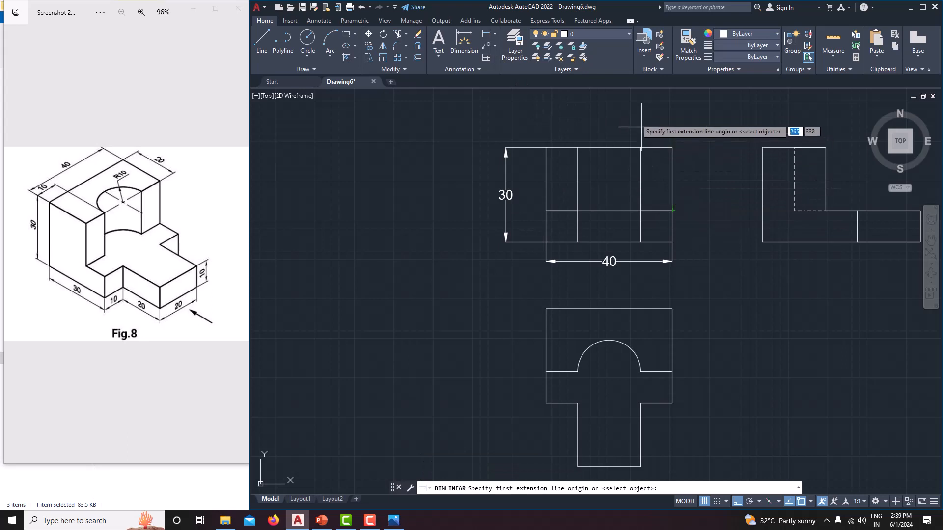
pyautogui.click(640, 147)
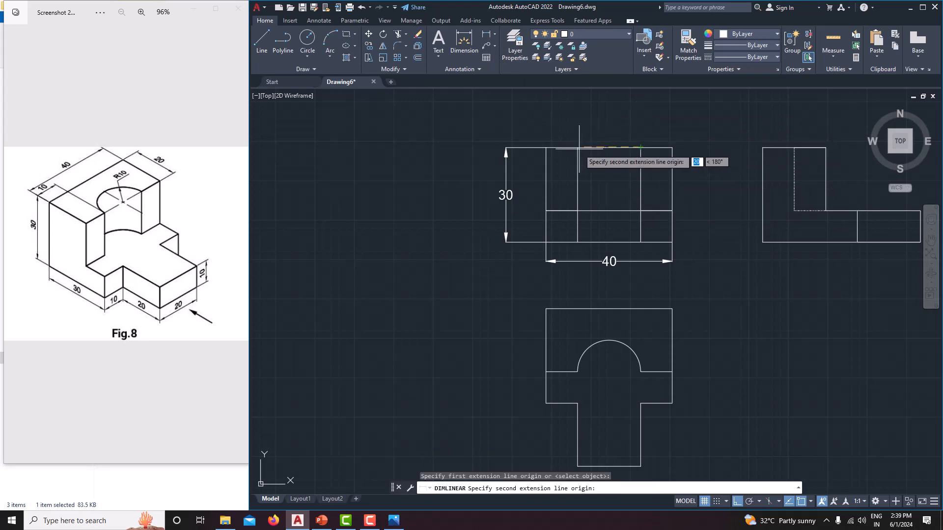
pyautogui.click(578, 148)
pyautogui.click(606, 127)
pyautogui.moveTo(644, 193); pyautogui.dragTo(541, 221, button='middle')
# Step: Add a vertical linear dimension for the side view's full height, placed left of the view
pyautogui.click(487, 35)
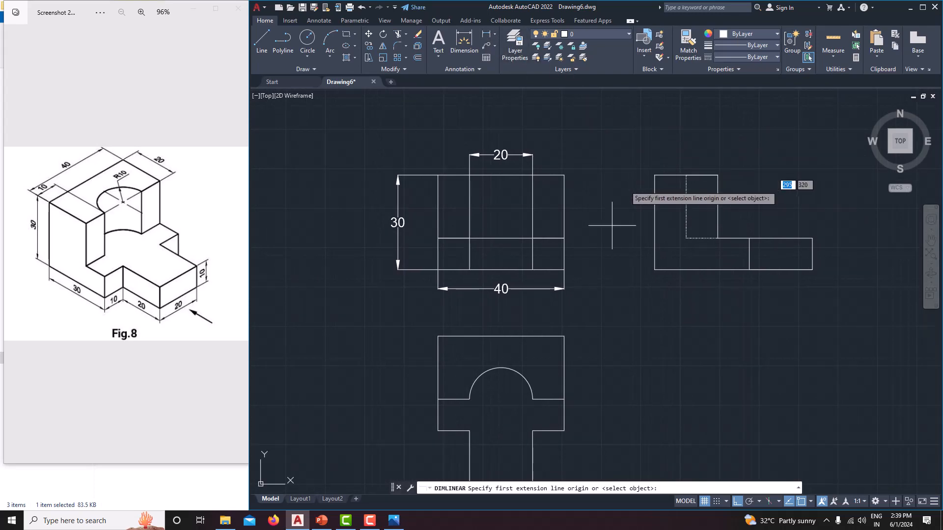
pyautogui.click(487, 36)
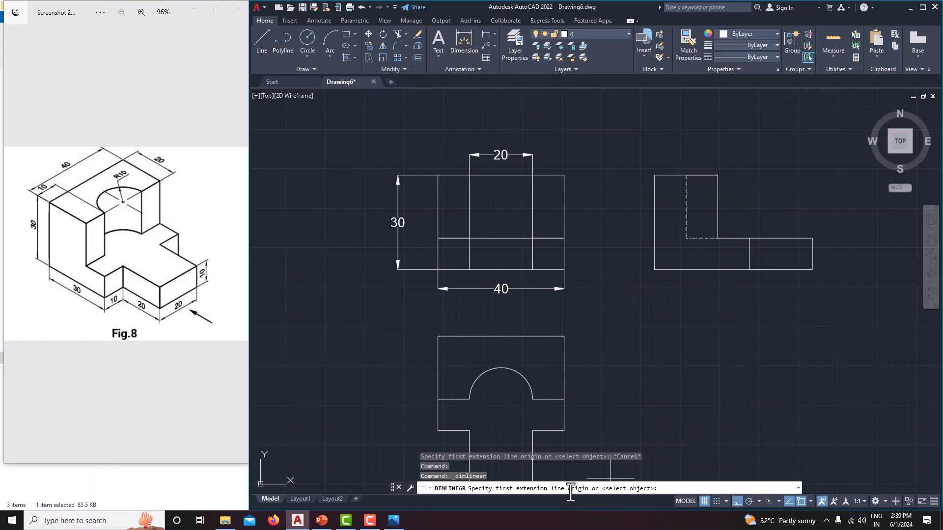
pyautogui.press('Return')
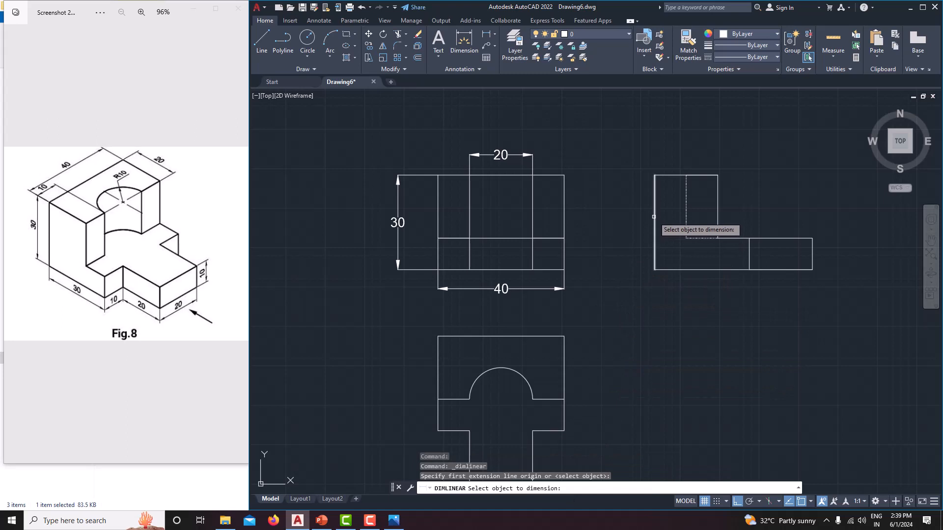
pyautogui.click(653, 216)
pyautogui.click(631, 218)
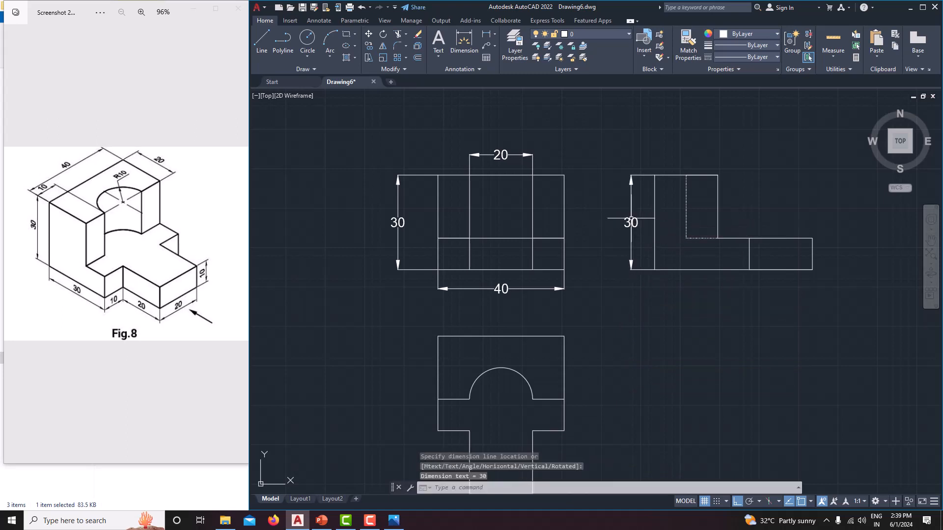
# Step: Add a horizontal linear dimension for the top edge of the side view's upright block, placed above the view
pyautogui.press('Return')
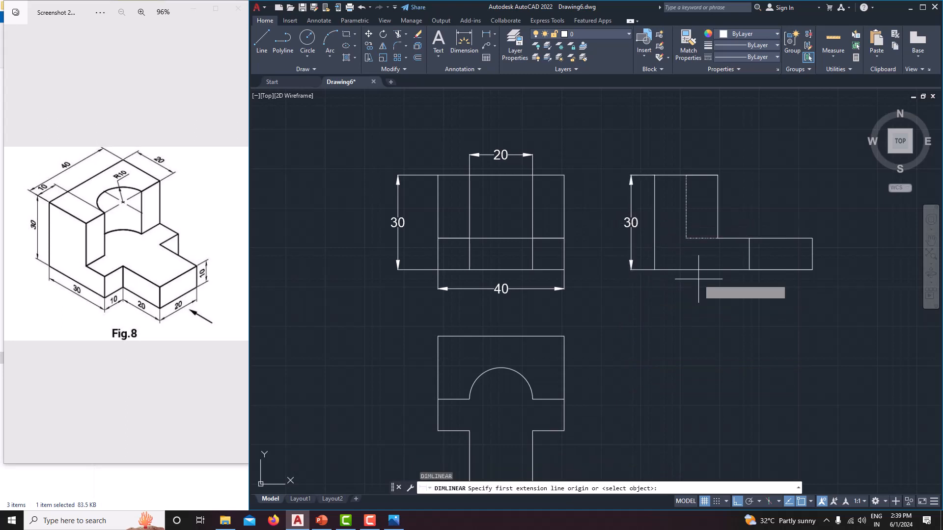
pyautogui.press('Return')
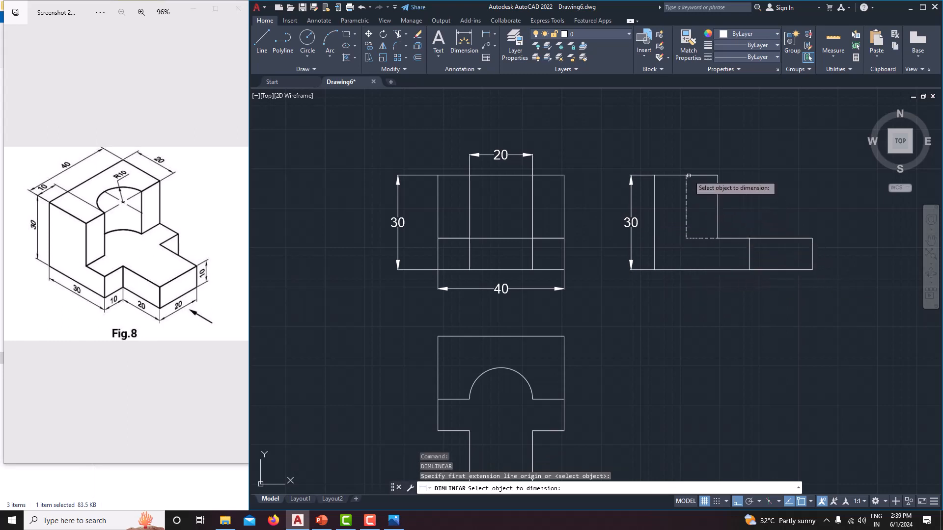
pyautogui.click(687, 175)
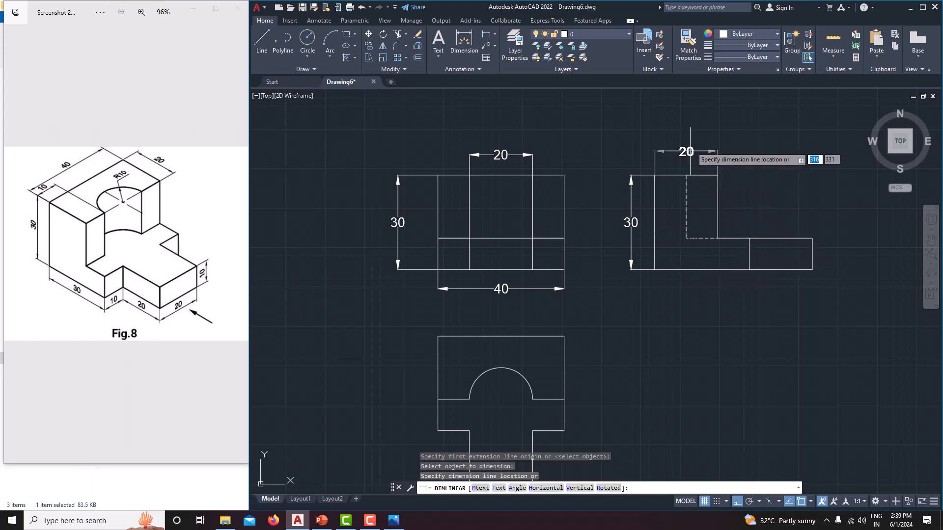
pyautogui.click(687, 147)
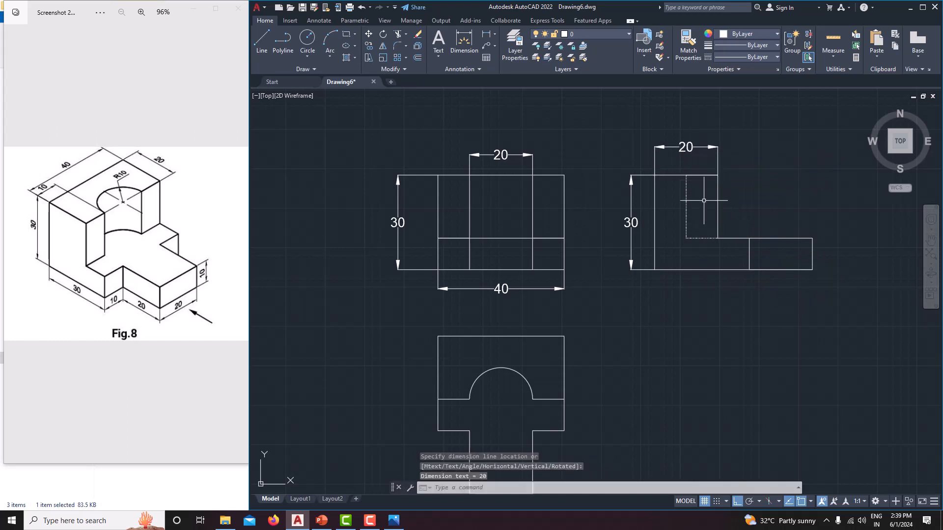
# Step: Add a horizontal linear dimension for the projecting tongue at the side view's right end, placed below the view
pyautogui.press('Return')
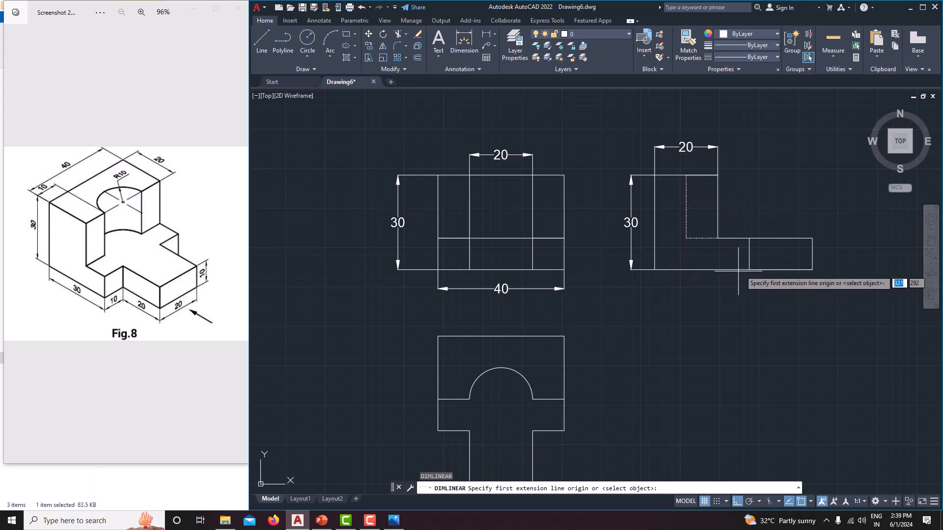
pyautogui.click(749, 270)
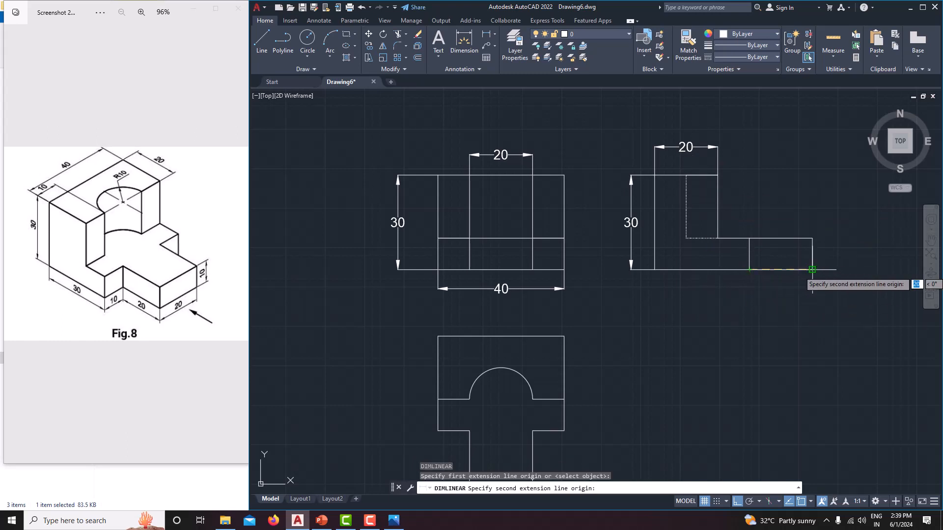
pyautogui.click(812, 270)
pyautogui.click(779, 301)
pyautogui.moveTo(779, 354)
pyautogui.mouseDown(button='middle')
pyautogui.moveTo(769, 281)
pyautogui.moveTo(757, 312)
pyautogui.mouseUp(button='middle')
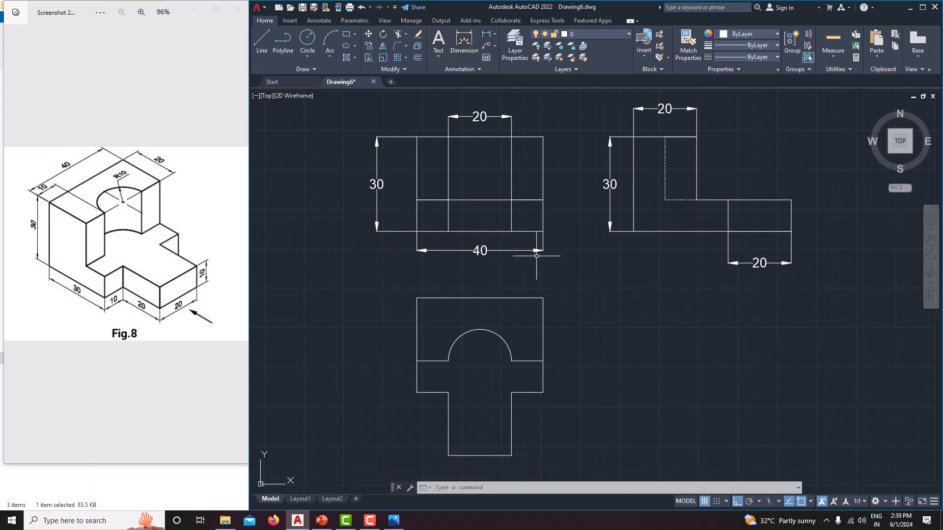
# Step: Add a vertical linear dimension for the top view's full depth, placed right of the view
pyautogui.press('Return')
pyautogui.moveTo(547, 316); pyautogui.dragTo(529, 283, button='middle')
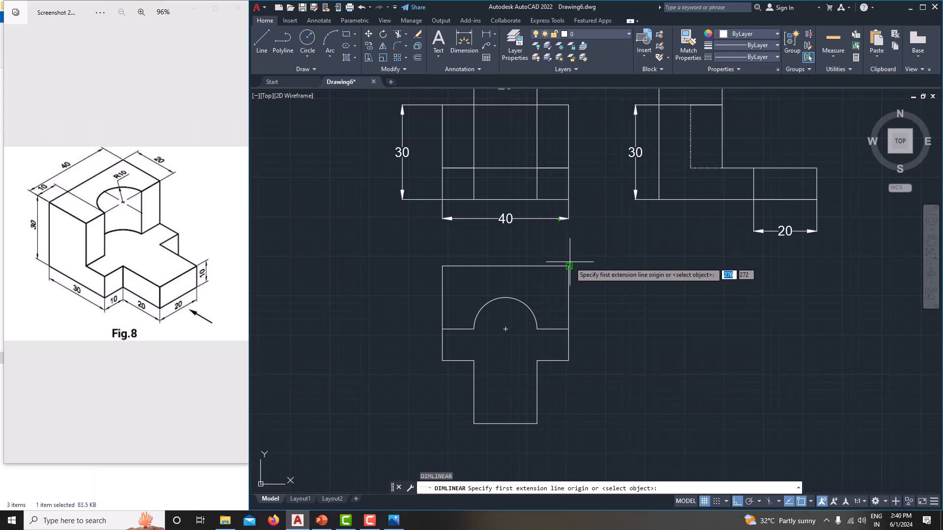
pyautogui.click(569, 266)
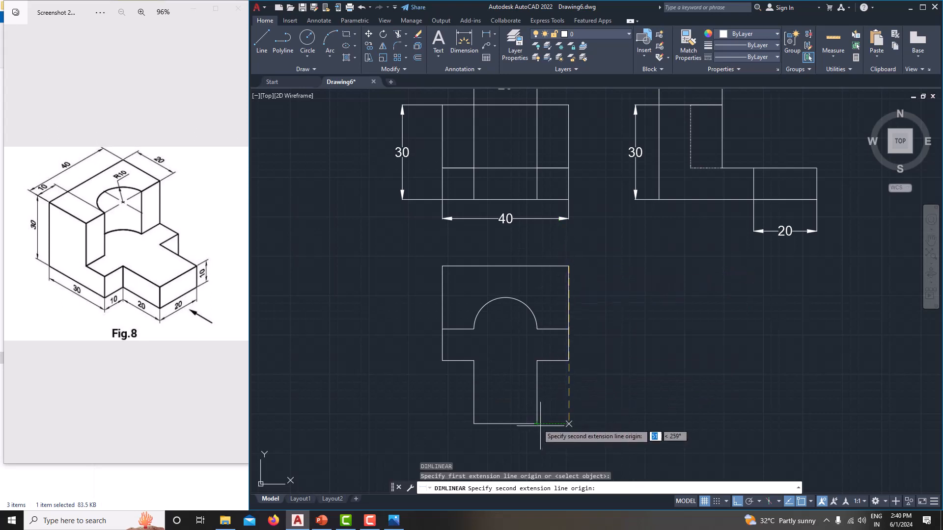
pyautogui.click(536, 423)
pyautogui.click(599, 413)
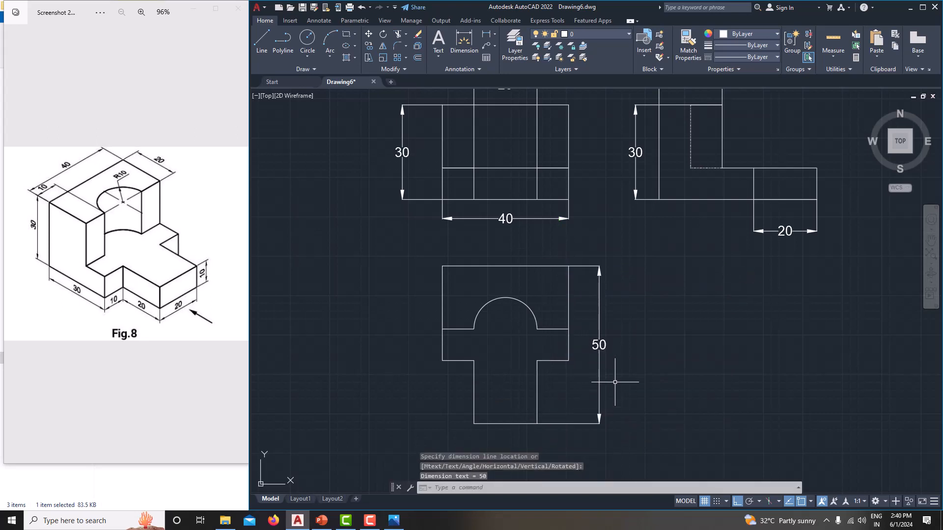
pyautogui.moveTo(610, 379); pyautogui.dragTo(654, 388, button='middle')
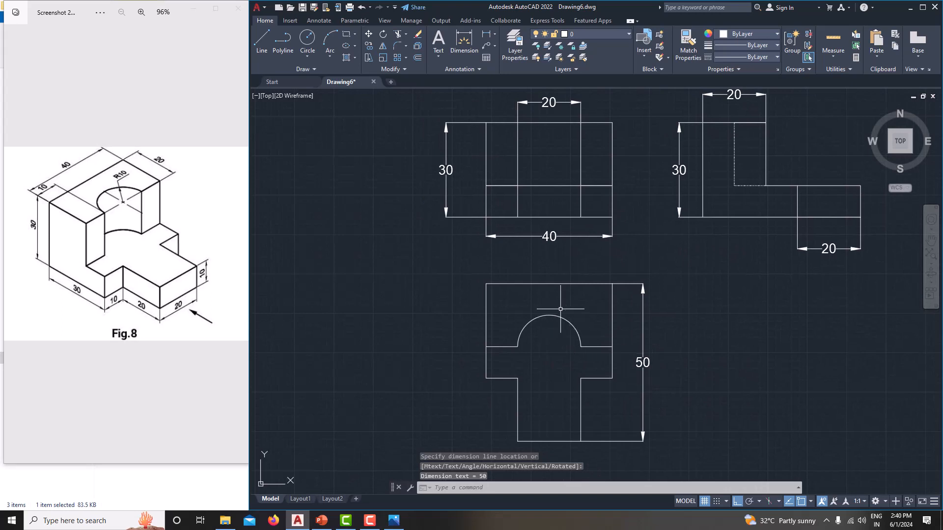
# Step: Add a radius dimension to the top view's semicircular arc, with its text outside above the view's upper right corner
pyautogui.click(494, 34)
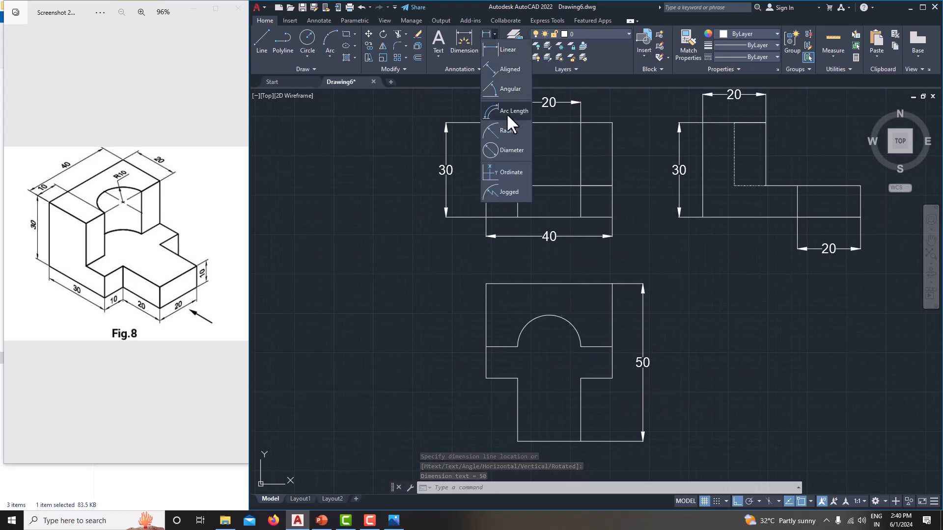
pyautogui.click(508, 130)
pyautogui.click(563, 319)
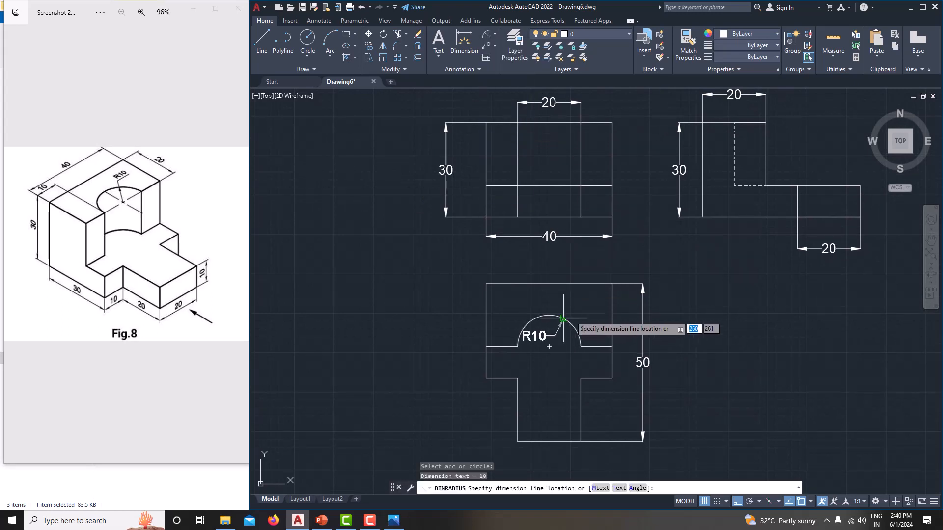
pyautogui.click(611, 261)
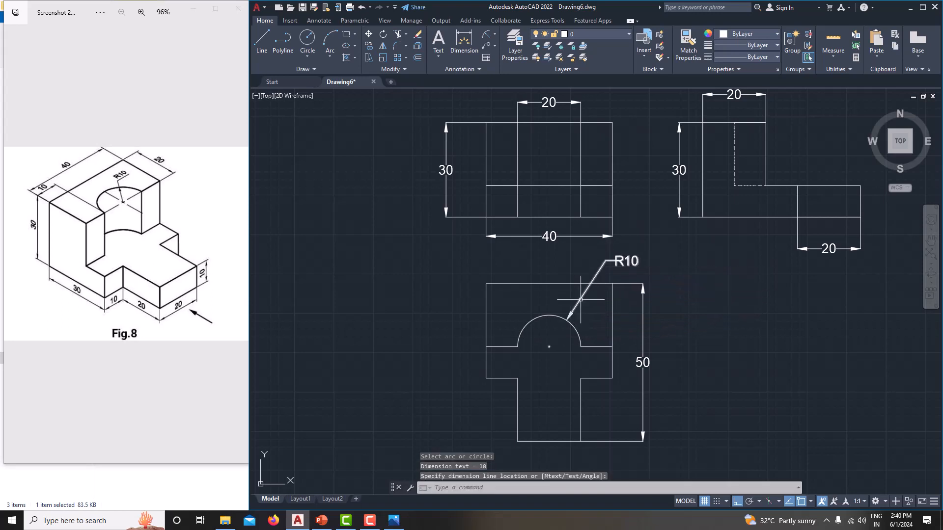
pyautogui.moveTo(581, 299); pyautogui.dragTo(610, 290, button='middle')
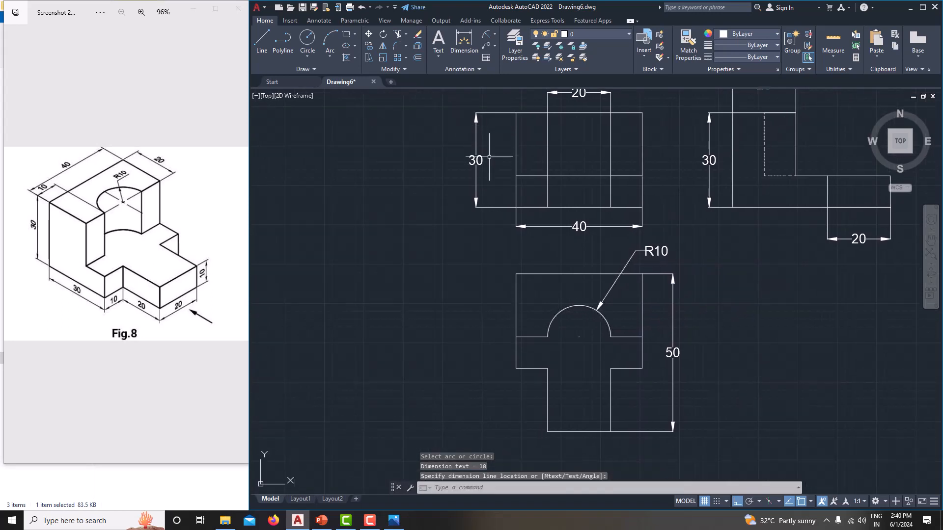
# Step: Add a vertical linear dimension for the left edge of the top view's wide body, placed left of the view
pyautogui.click(493, 34)
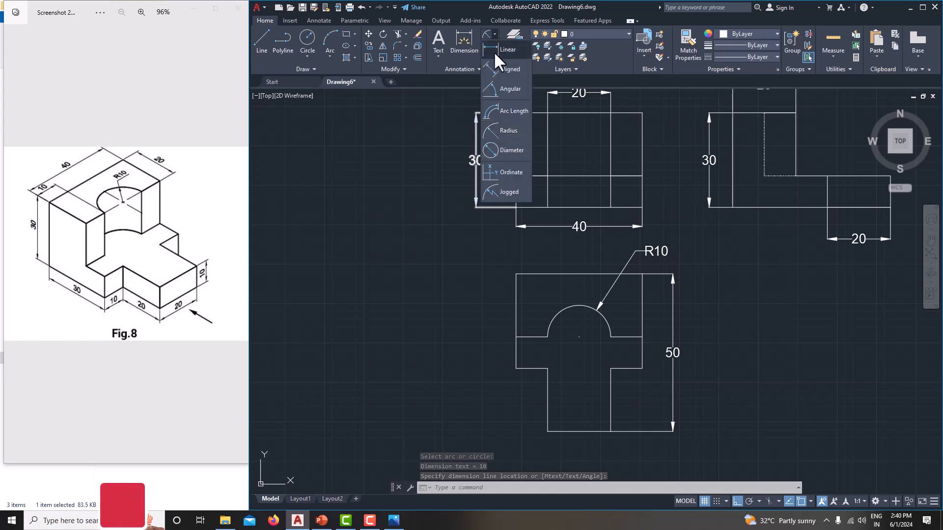
pyautogui.click(503, 50)
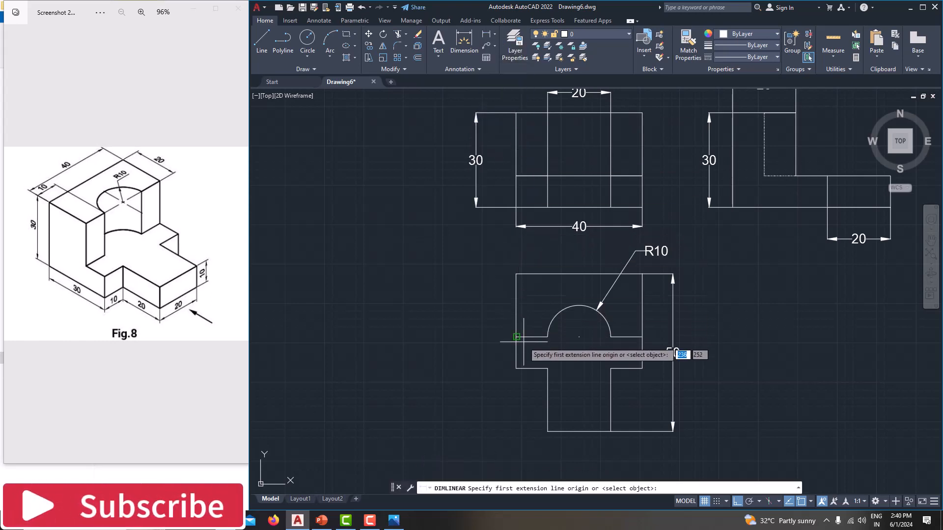
pyautogui.click(516, 274)
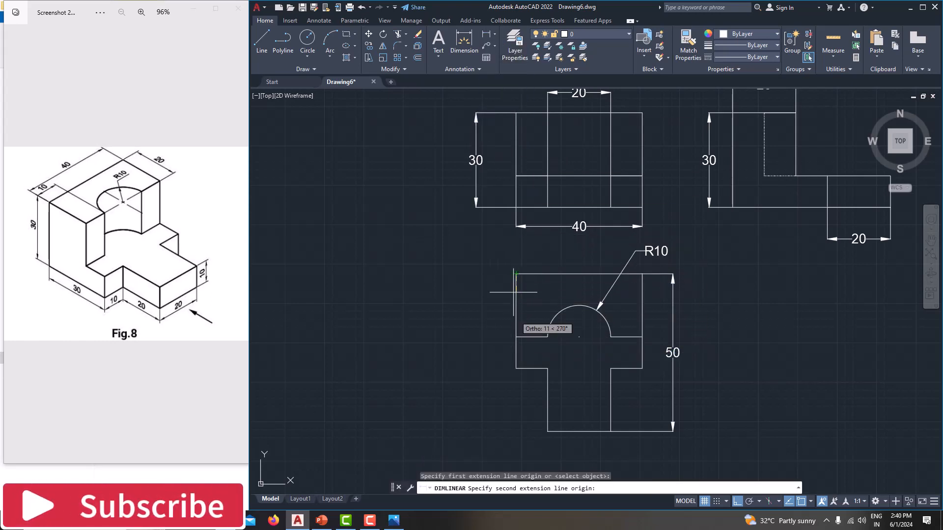
pyautogui.click(516, 368)
pyautogui.click(486, 304)
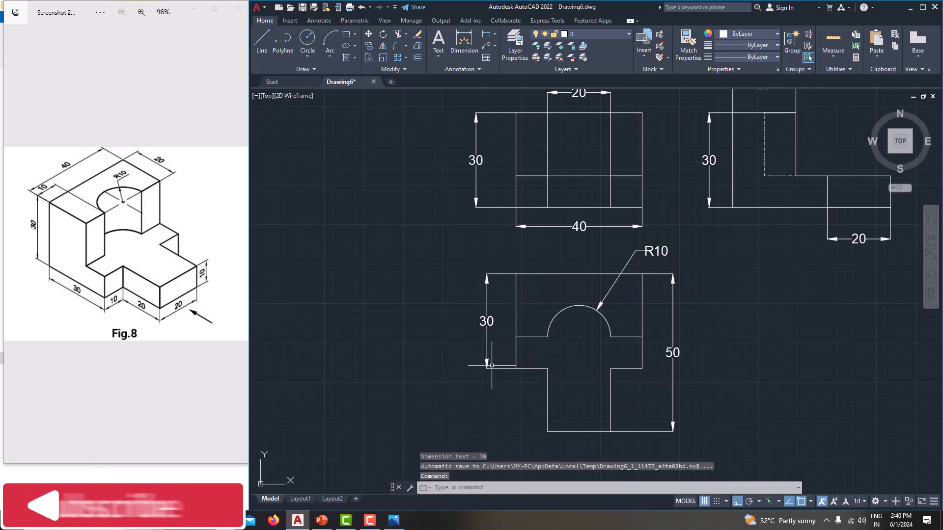
pyautogui.moveTo(511, 382); pyautogui.dragTo(501, 365, button='middle')
# Step: Add a horizontal linear dimension for the top view's left step, placed level with the tongue's bottom edge
pyautogui.click(464, 42)
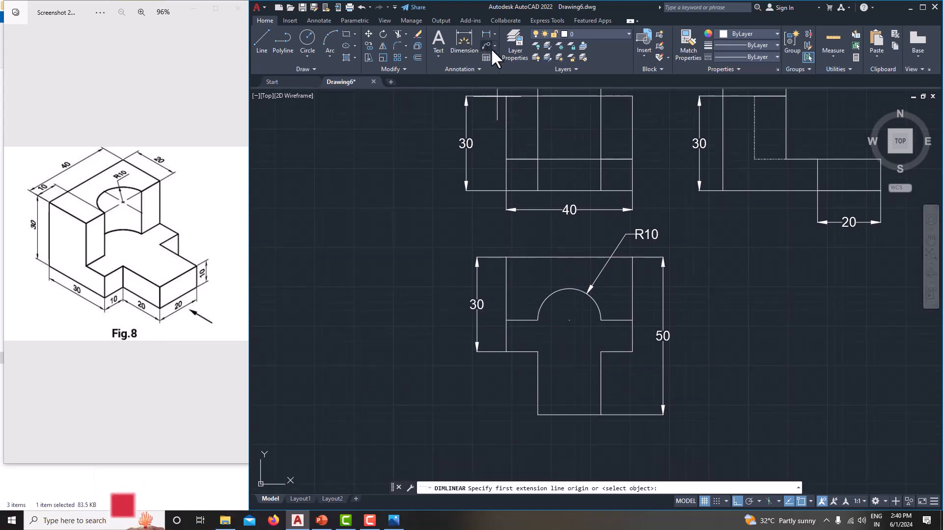
pyautogui.click(506, 351)
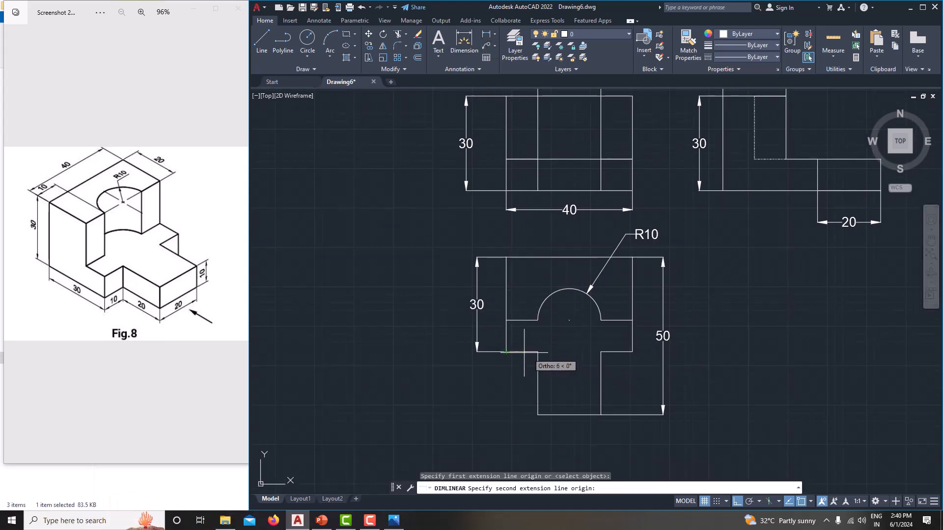
pyautogui.click(538, 351)
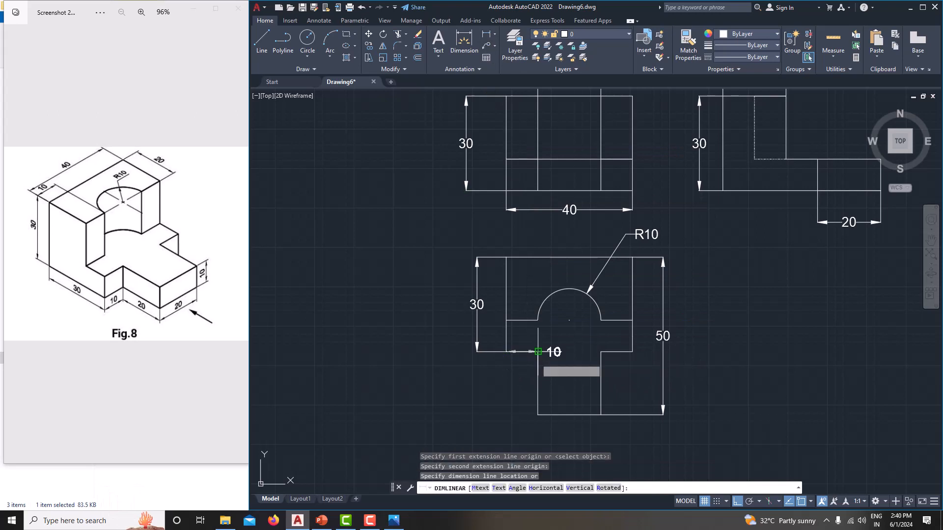
pyautogui.click(535, 417)
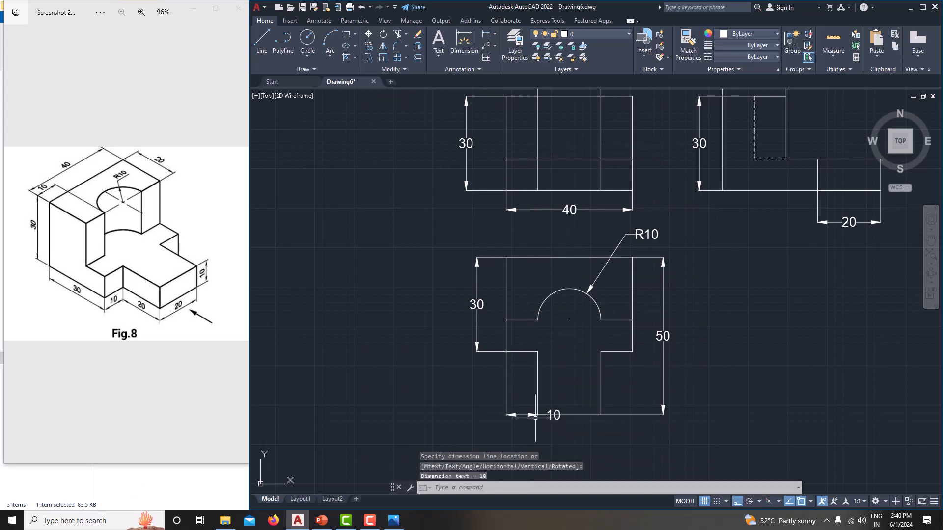
pyautogui.press('Escape')
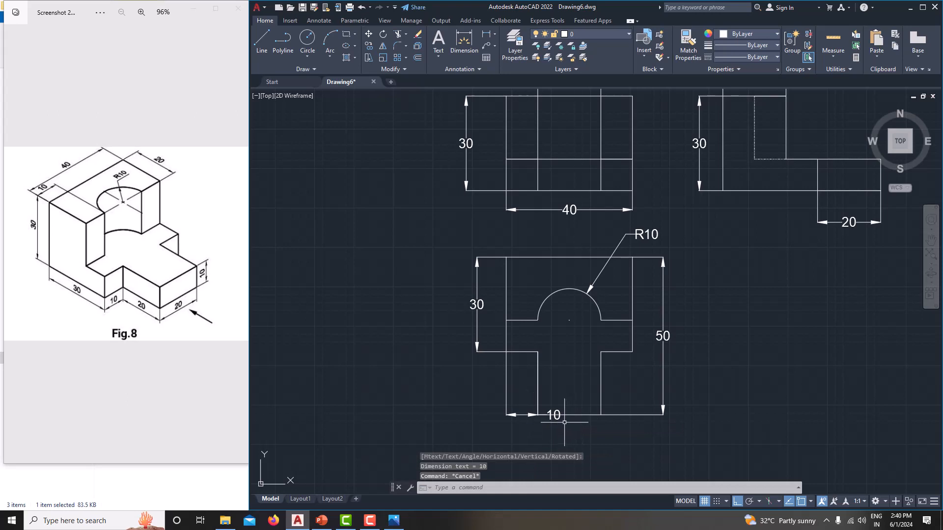
# Step: Move the text of the top view's left step dimension to the left, outside its extension lines
pyautogui.click(559, 416)
pyautogui.click(551, 415)
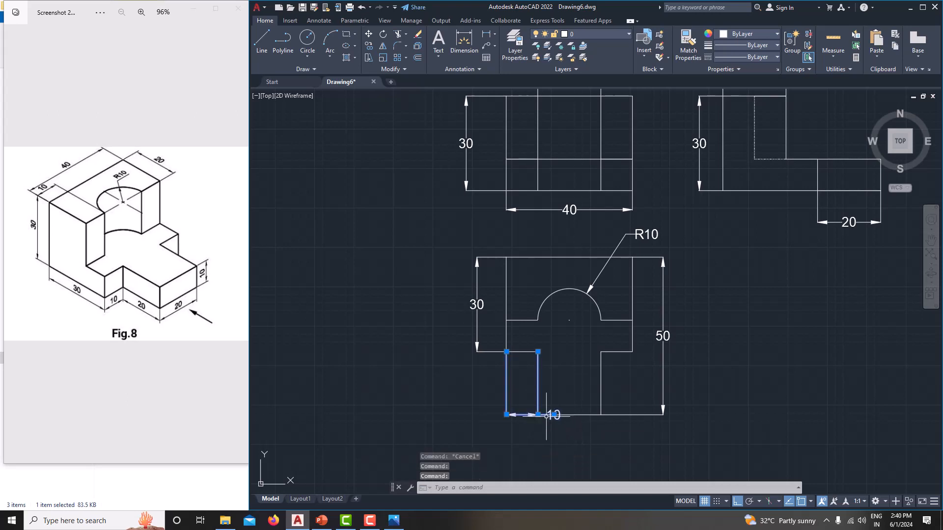
pyautogui.click(553, 415)
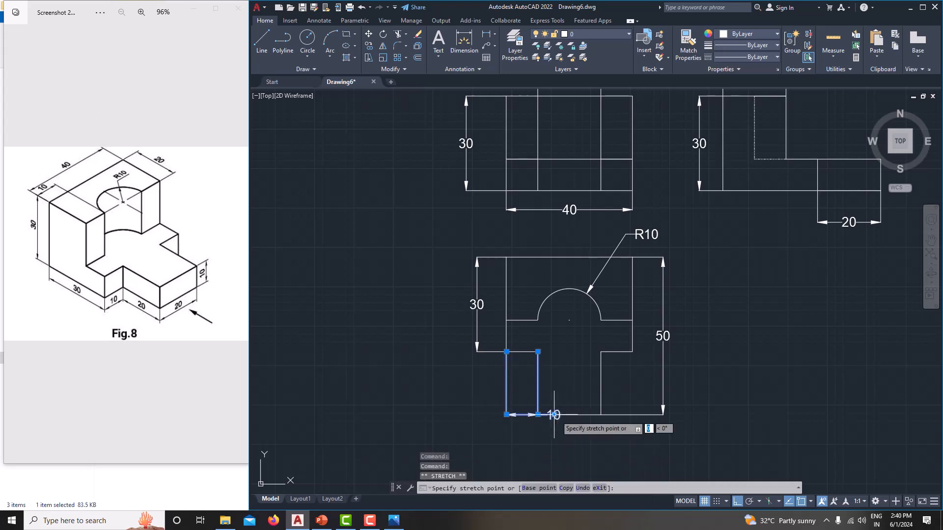
pyautogui.click(489, 415)
pyautogui.press('Escape')
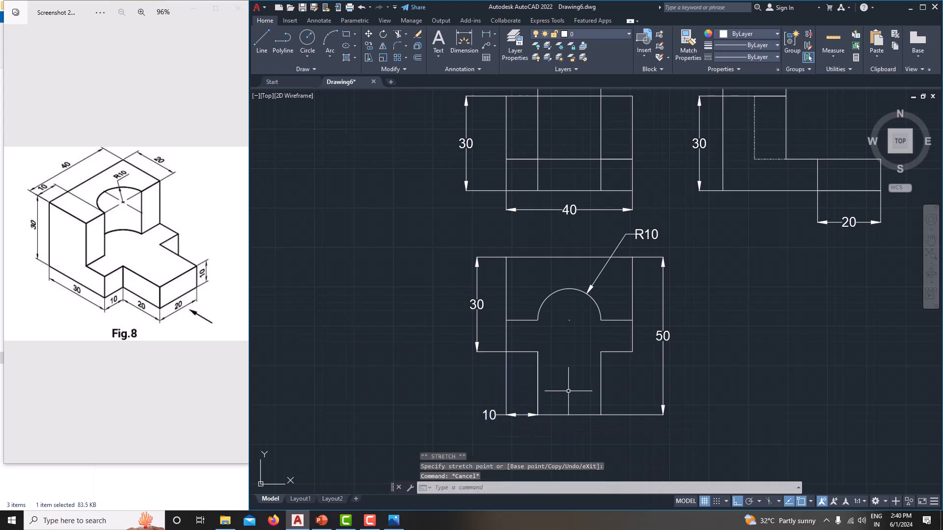
# Step: Add multiline text reading FRONT VIEW in the space above the front view
pyautogui.moveTo(572, 391); pyautogui.dragTo(567, 407, button='middle')
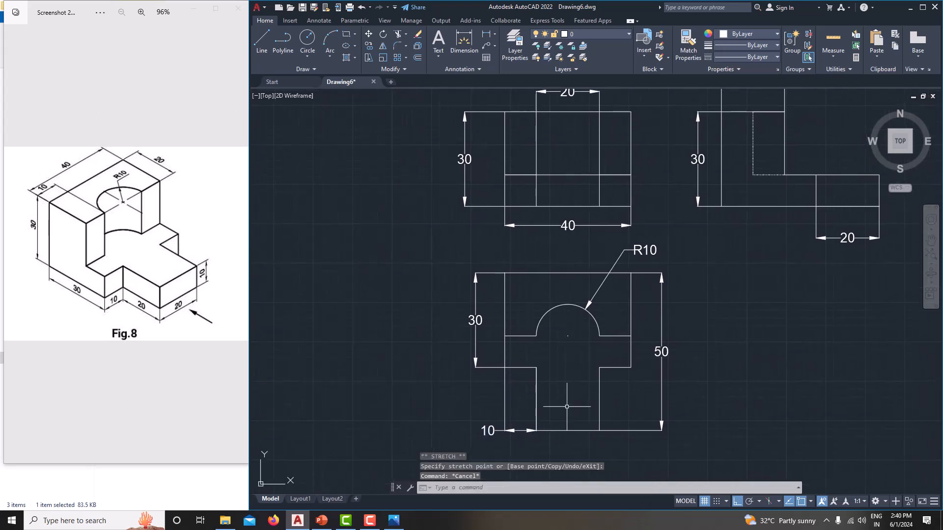
pyautogui.scroll(-4, 567, 407)
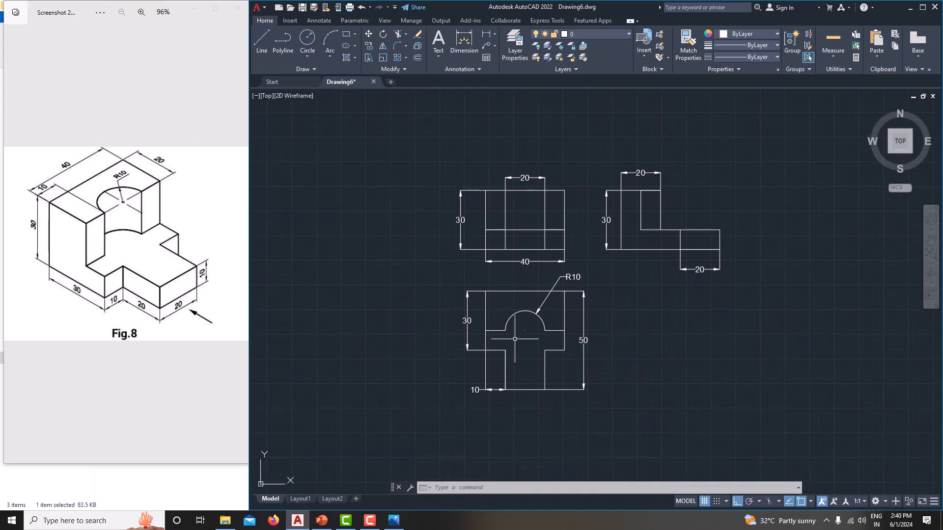
pyautogui.moveTo(514, 338); pyautogui.dragTo(529, 349, button='middle')
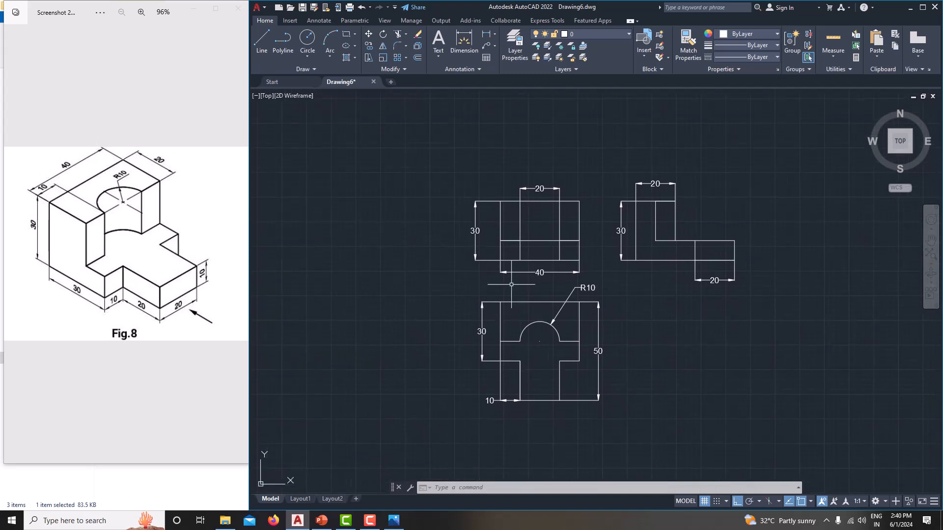
pyautogui.click(438, 61)
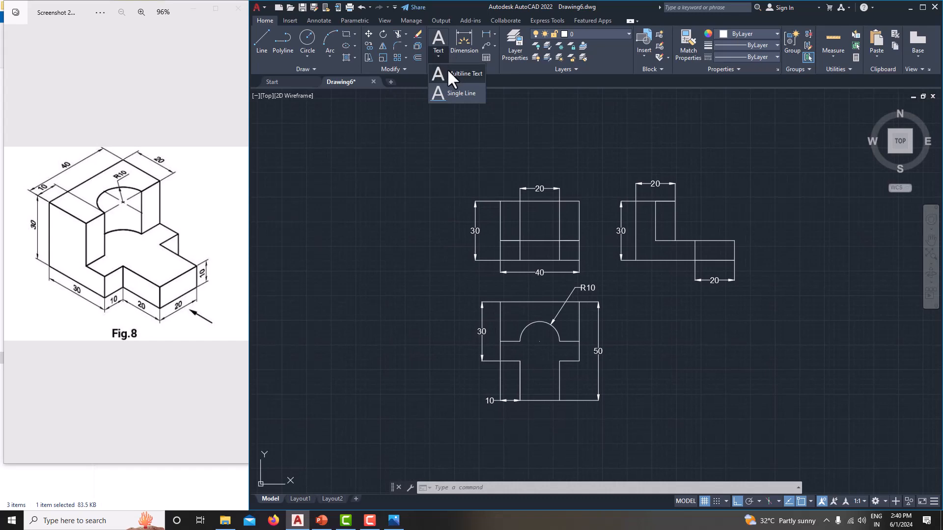
pyautogui.click(447, 69)
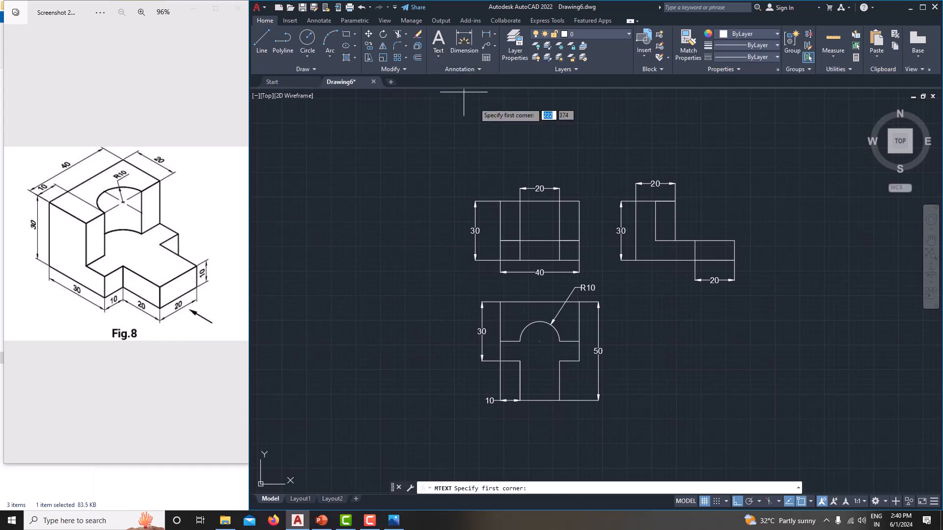
pyautogui.click(488, 140)
pyautogui.click(596, 176)
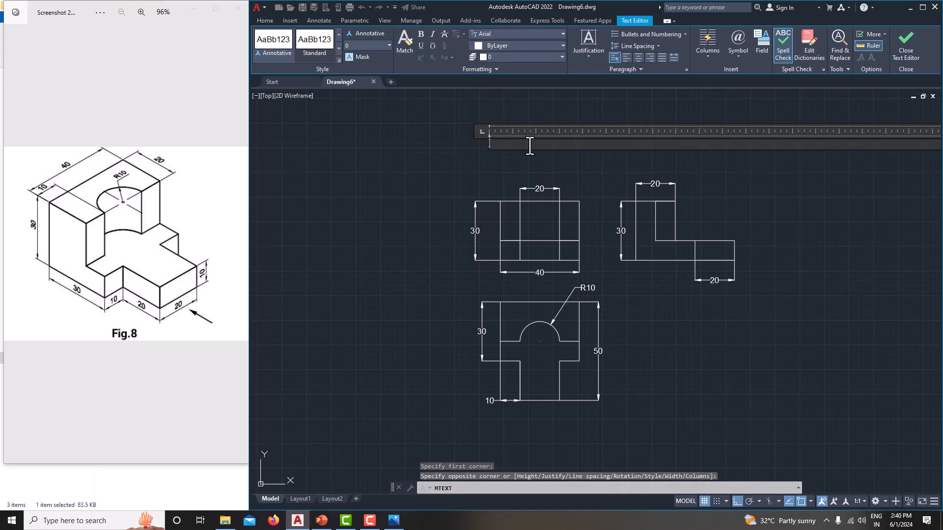
pyautogui.write('FRONT VIEW')
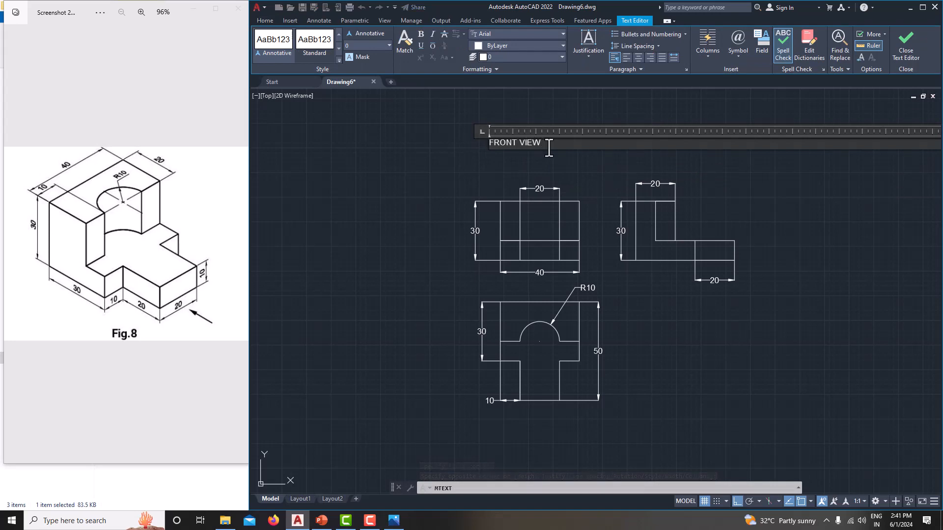
# Step: Set the height of the whole FRONT VIEW text to 5 and finish editing it
pyautogui.moveTo(548, 146); pyautogui.dragTo(522, 145)
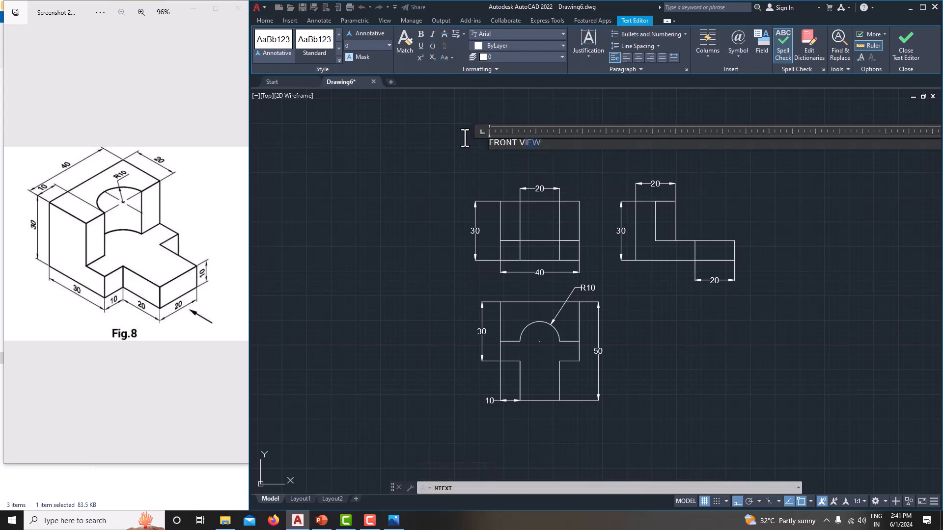
pyautogui.click(377, 47)
pyautogui.write('5')
pyautogui.press('Return')
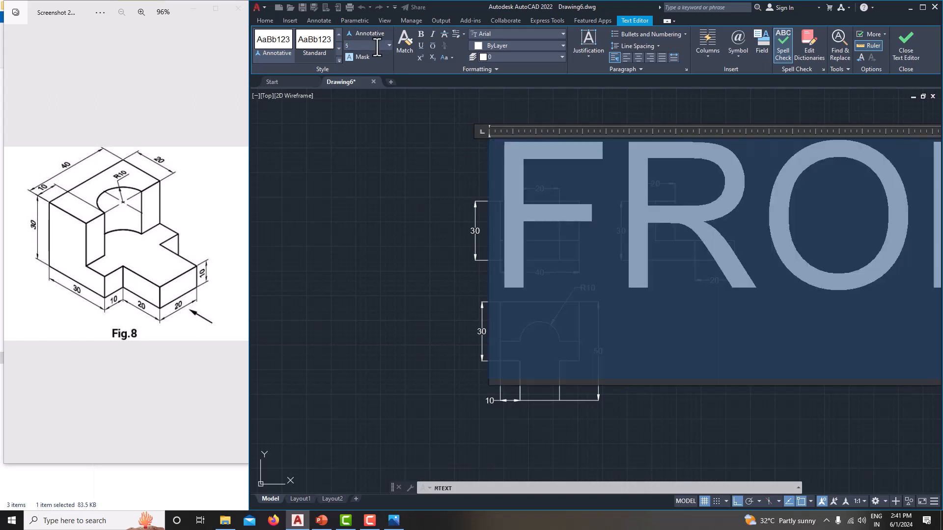
pyautogui.click(424, 164)
# Step: Copy the FRONT VIEW label and paste one copy above the side view and one above the top view
pyautogui.moveTo(428, 219); pyautogui.dragTo(388, 232, button='middle')
pyautogui.click(507, 157)
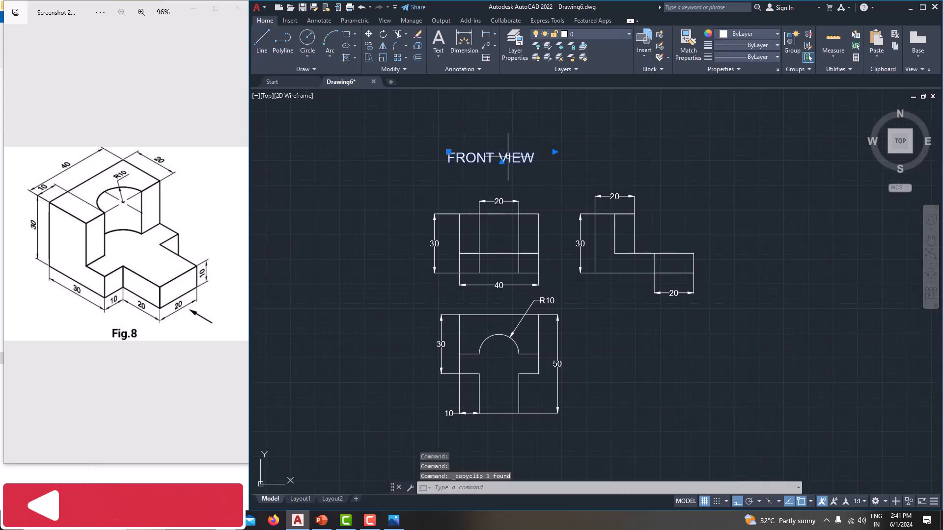
pyautogui.hotkey('ctrl', 'c')
pyautogui.hotkey('ctrl', 'v')
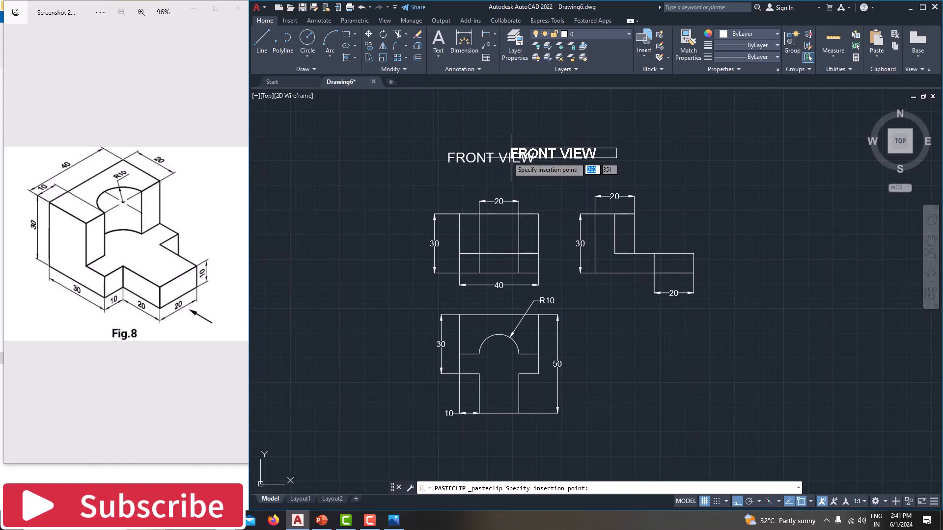
pyautogui.click(593, 173)
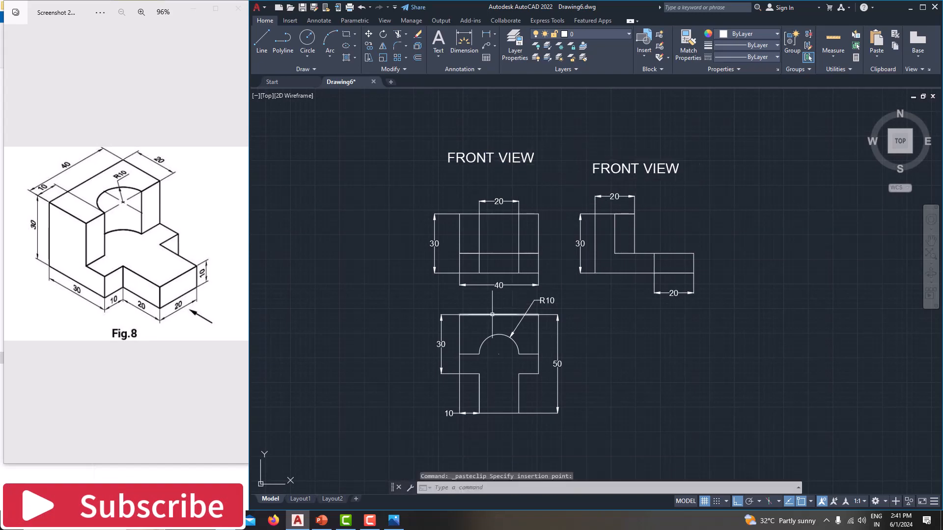
pyautogui.hotkey('ctrl', 'v')
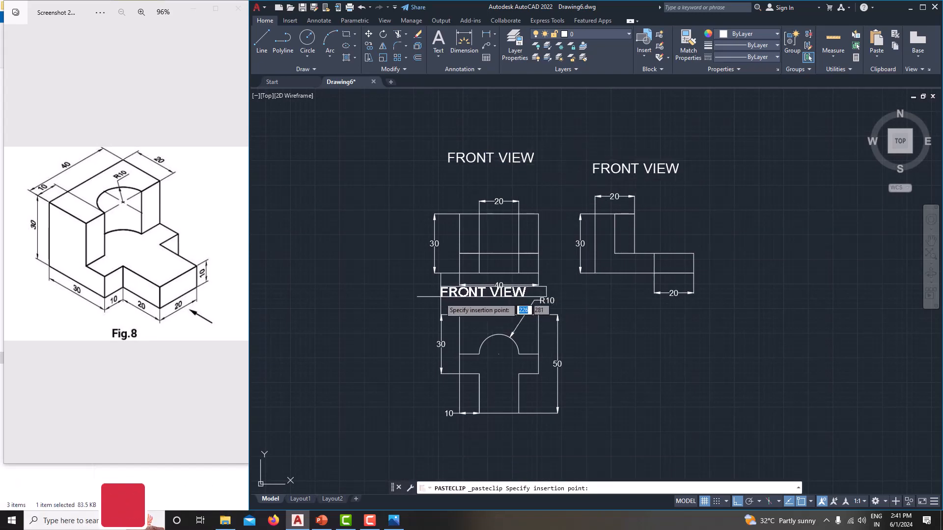
pyautogui.click(440, 302)
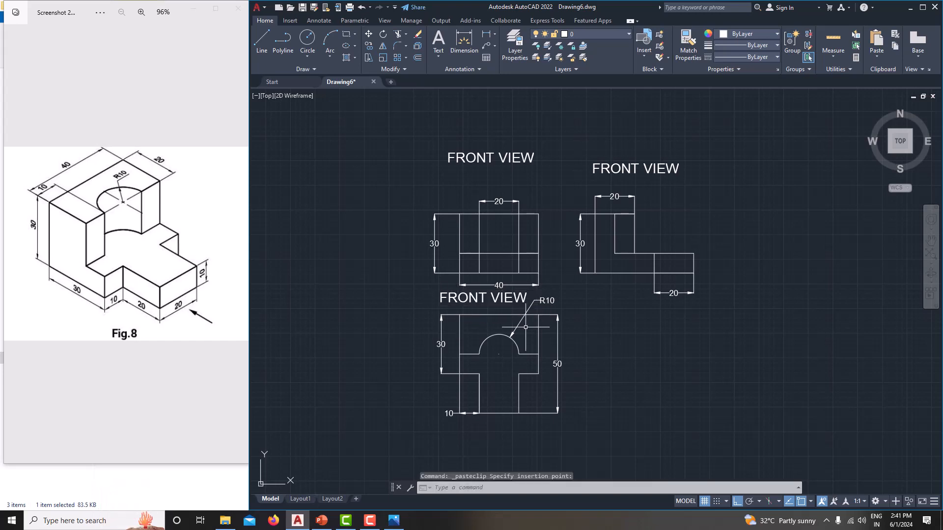
# Step: Move the top view with all its dimensions straight down by about 21 mm, leaving its label in place
pyautogui.moveTo(528, 328); pyautogui.dragTo(540, 225, button='middle')
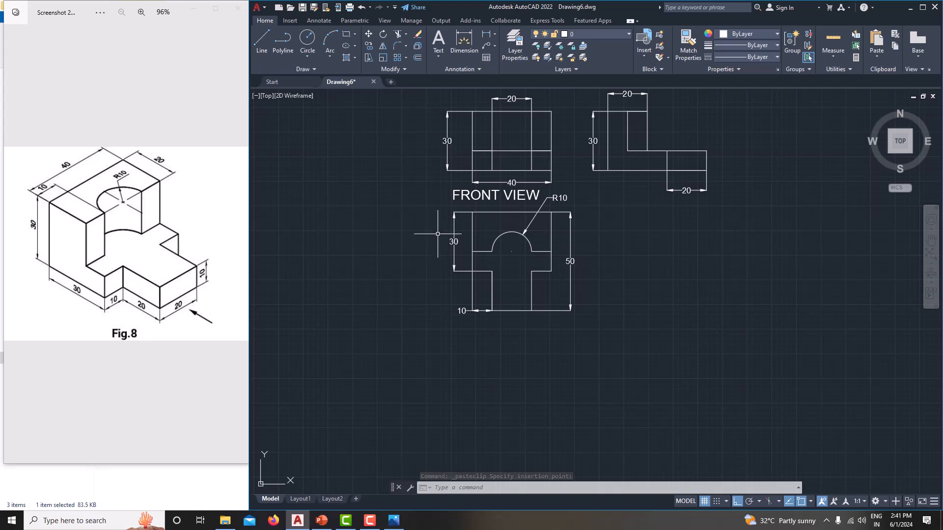
pyautogui.press('Escape')
pyautogui.press('Escape')
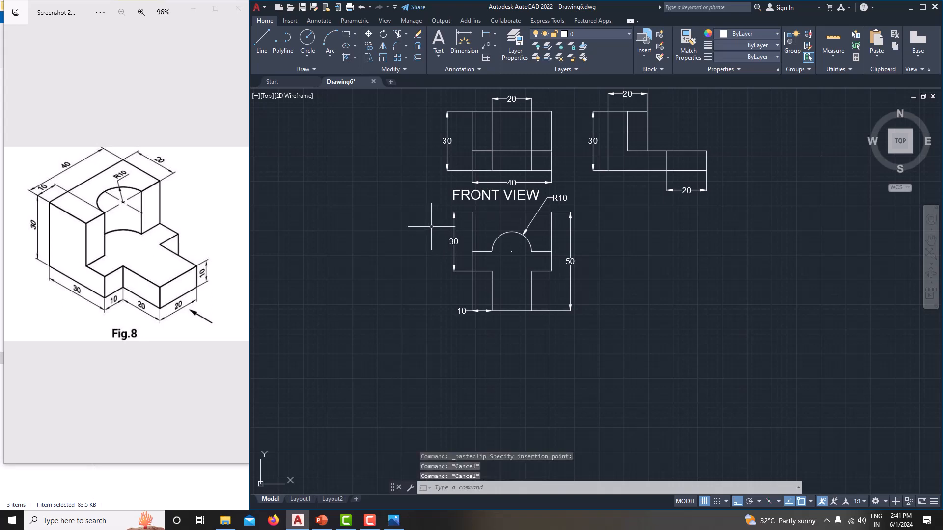
pyautogui.click(415, 190)
pyautogui.click(631, 350)
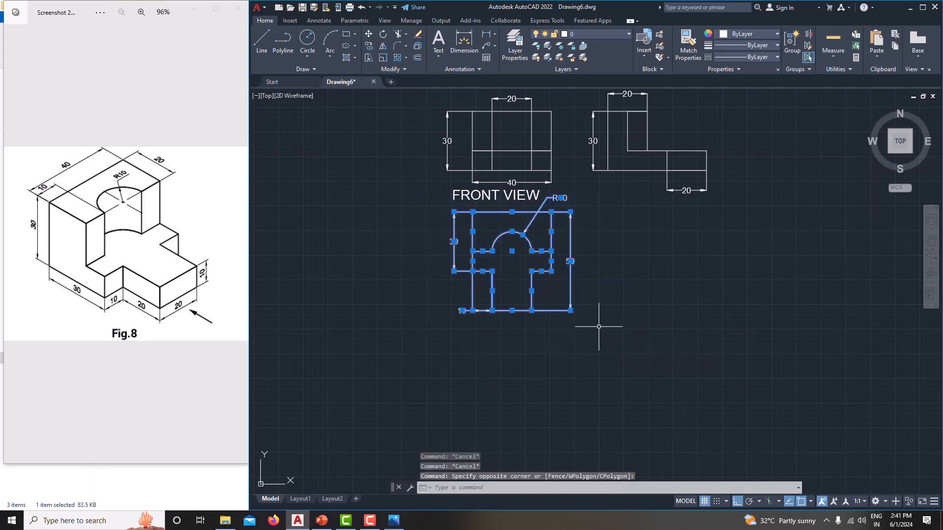
pyautogui.click(368, 34)
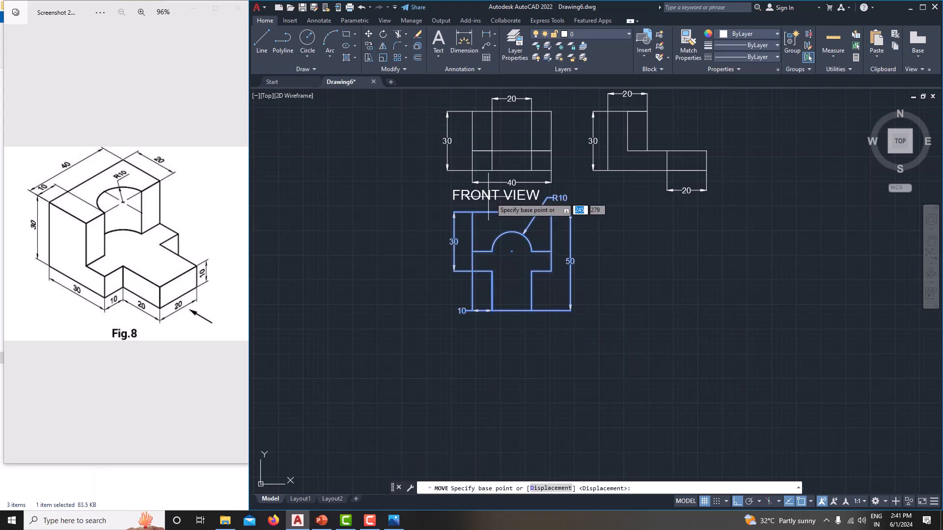
pyautogui.click(472, 171)
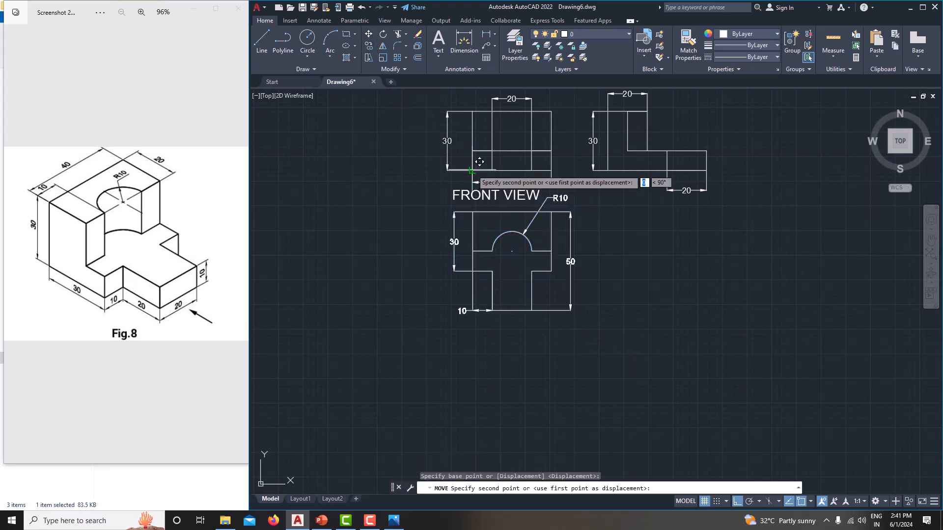
pyautogui.click(472, 212)
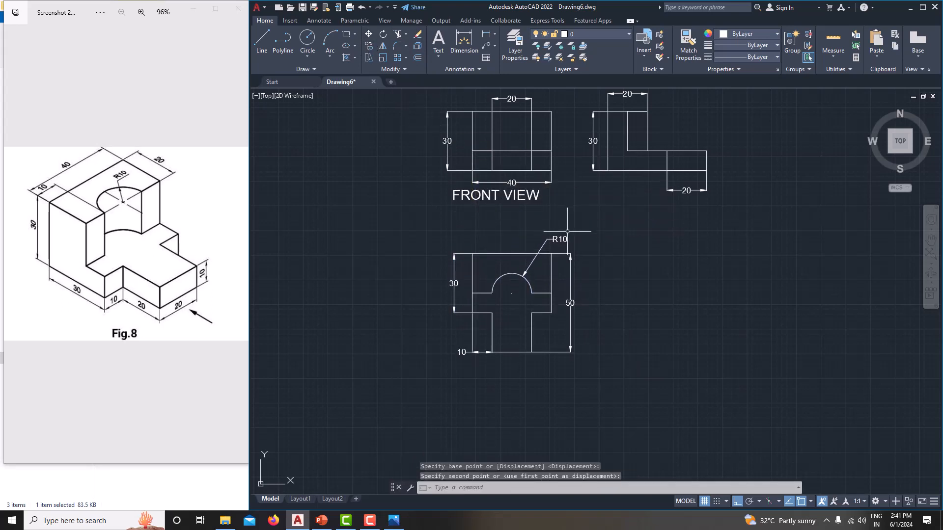
# Step: Move the lower FRONT VIEW label down into the gap just above the top view
pyautogui.moveTo(567, 231); pyautogui.dragTo(551, 231, button='middle')
pyautogui.click(513, 194)
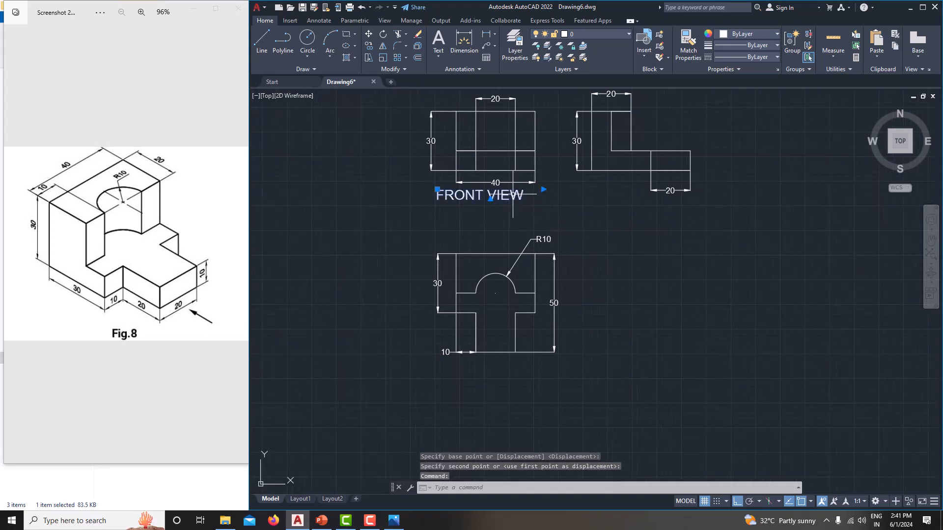
pyautogui.moveTo(513, 195); pyautogui.dragTo(523, 225)
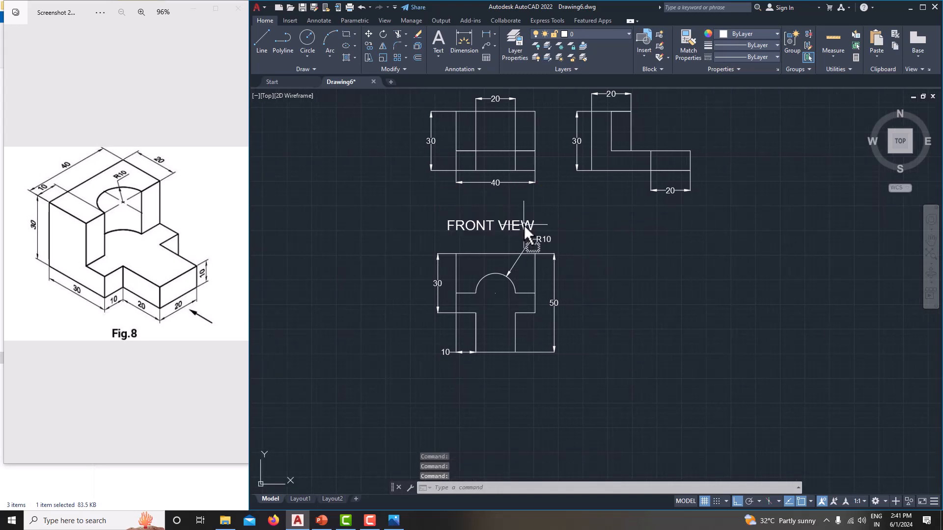
# Step: Move the label above the side view up slightly, level with the front view's label
pyautogui.scroll(-2, 608, 245)
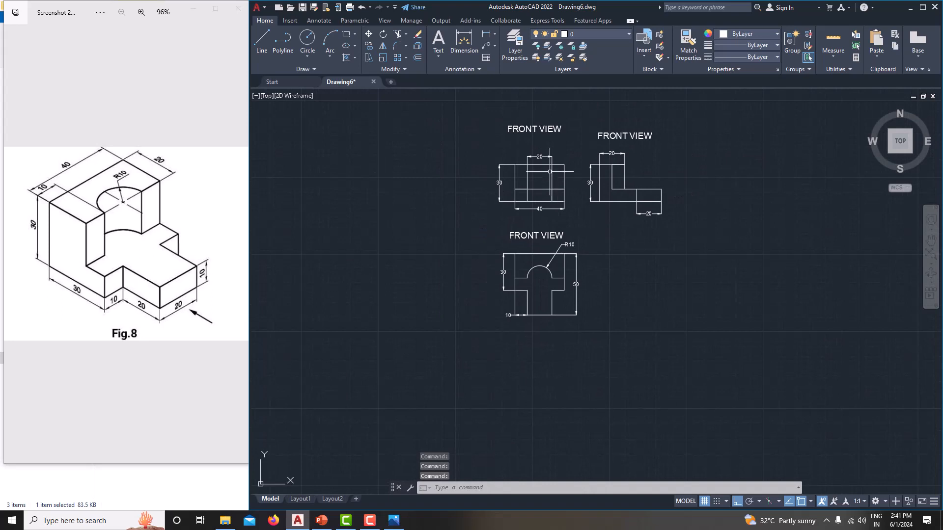
pyautogui.click(619, 134)
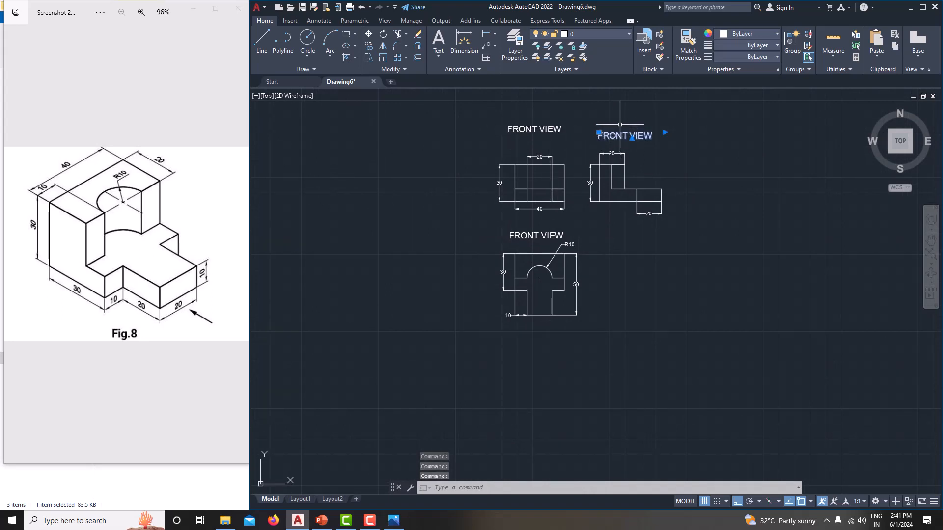
pyautogui.moveTo(620, 133); pyautogui.dragTo(590, 130)
# Step: Change the label above the side view to read LEFT SIDE VIEW
pyautogui.doubleClick(630, 129)
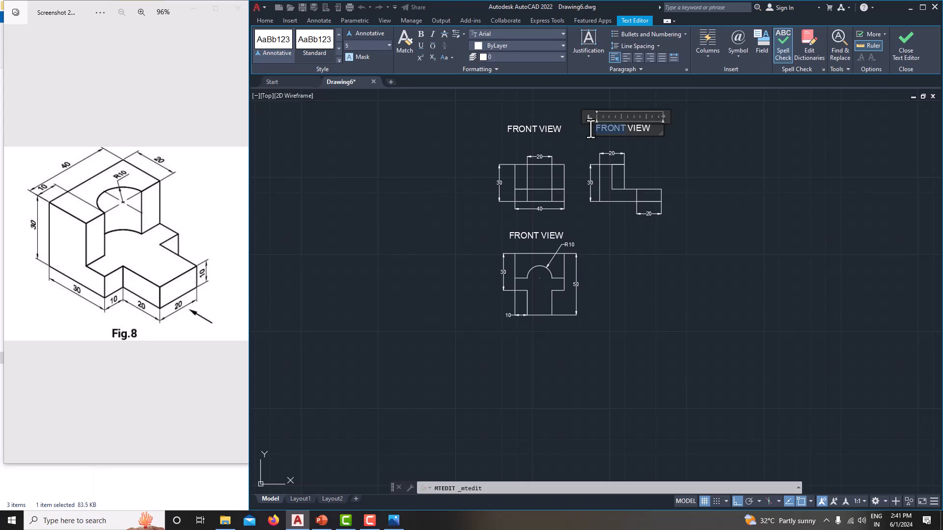
pyautogui.write('LEFT SIDE')
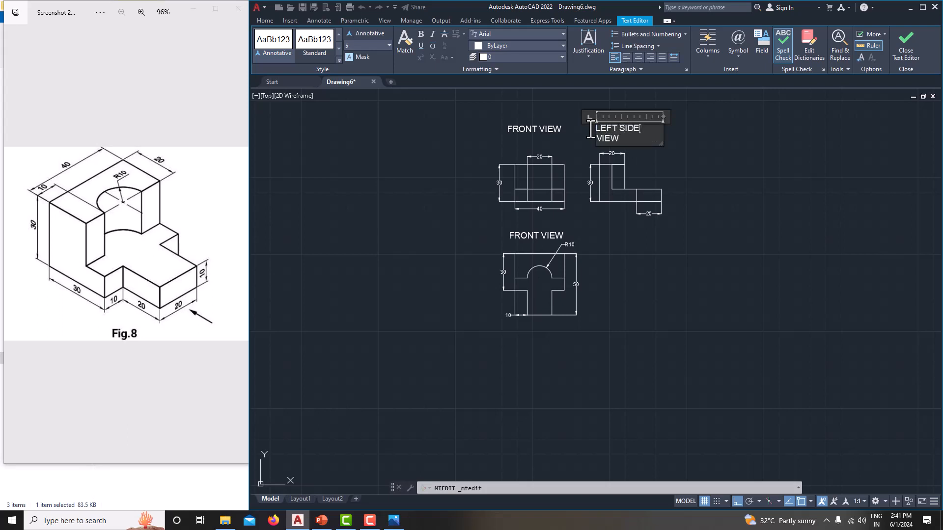
pyautogui.click(627, 169)
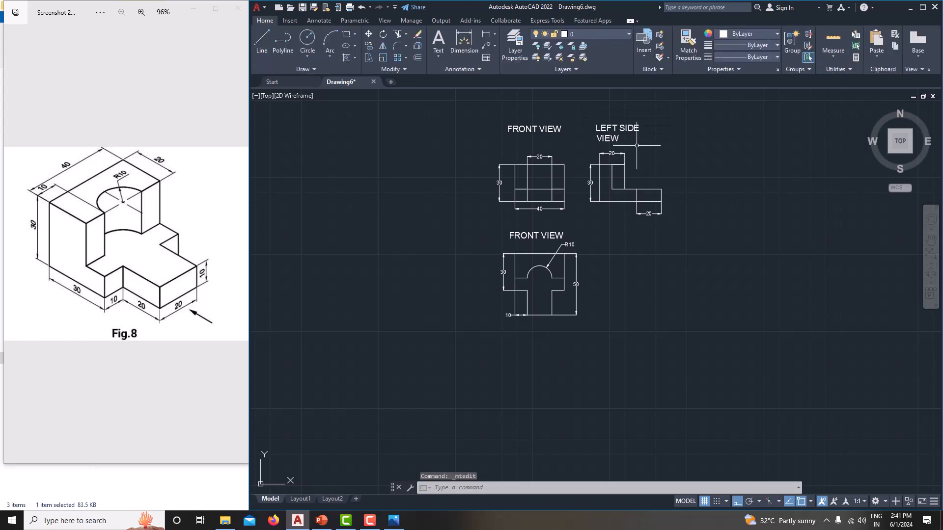
# Step: Widen the LEFT SIDE VIEW text frame to the right so that the label fits on one line
pyautogui.click(642, 127)
pyautogui.click(663, 124)
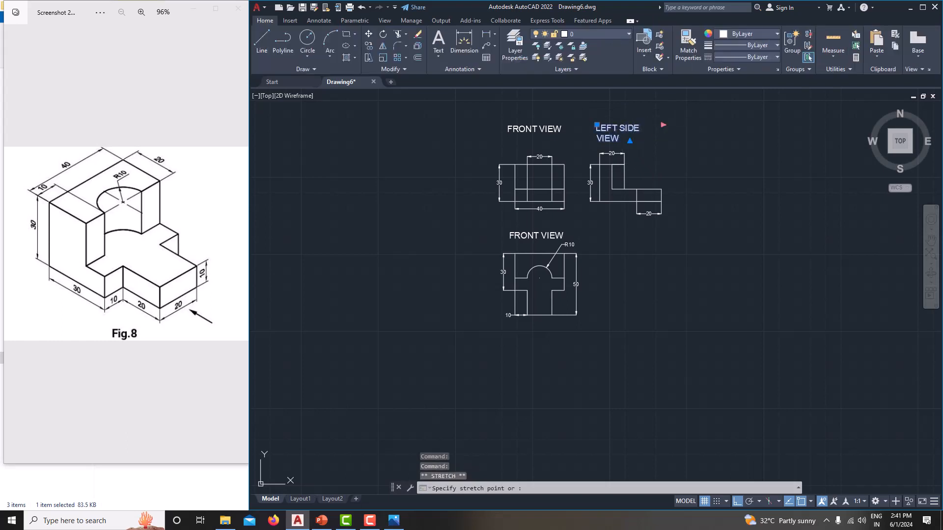
pyautogui.moveTo(663, 160)
pyautogui.mouseDown(button='middle')
pyautogui.moveTo(642, 154)
pyautogui.moveTo(644, 182)
pyautogui.mouseUp(button='middle')
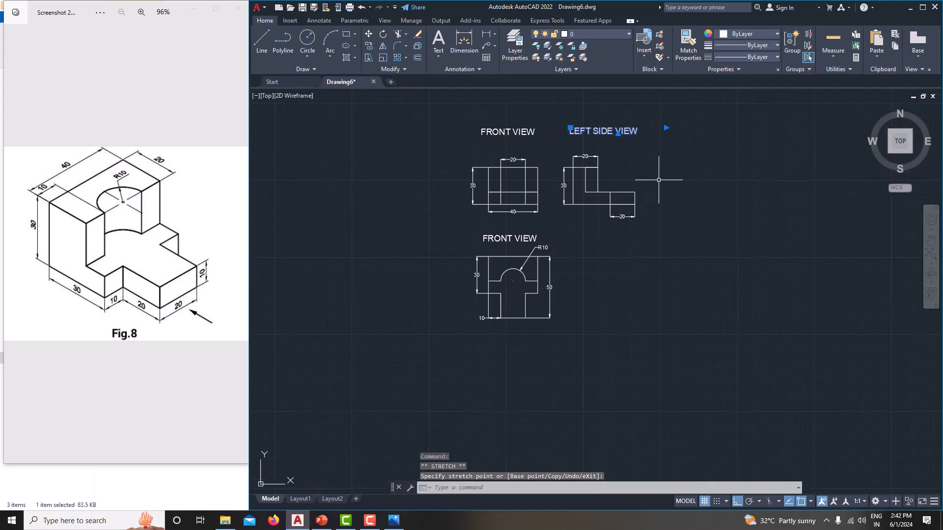
pyautogui.press('Escape')
pyautogui.press('Escape')
# Step: Change the label above the top view to read TOP VIEW
pyautogui.doubleClick(500, 243)
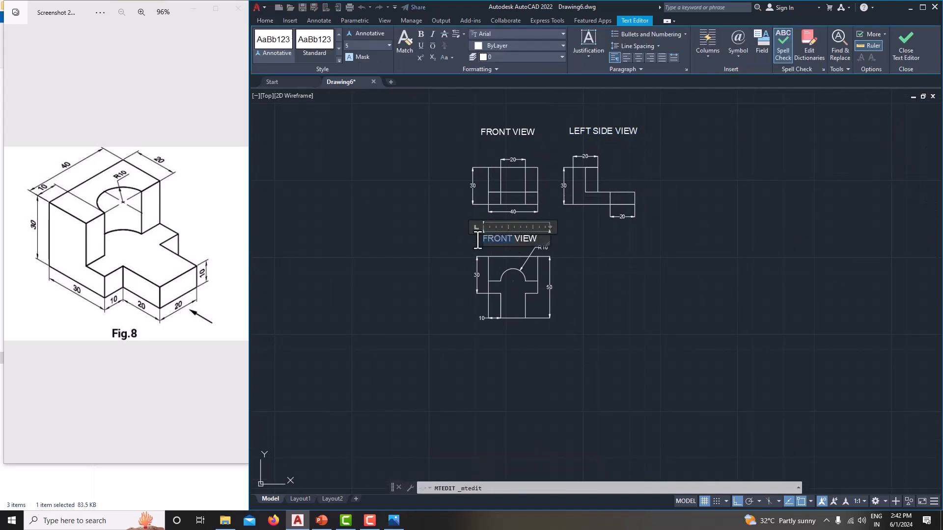
pyautogui.write('TOP')
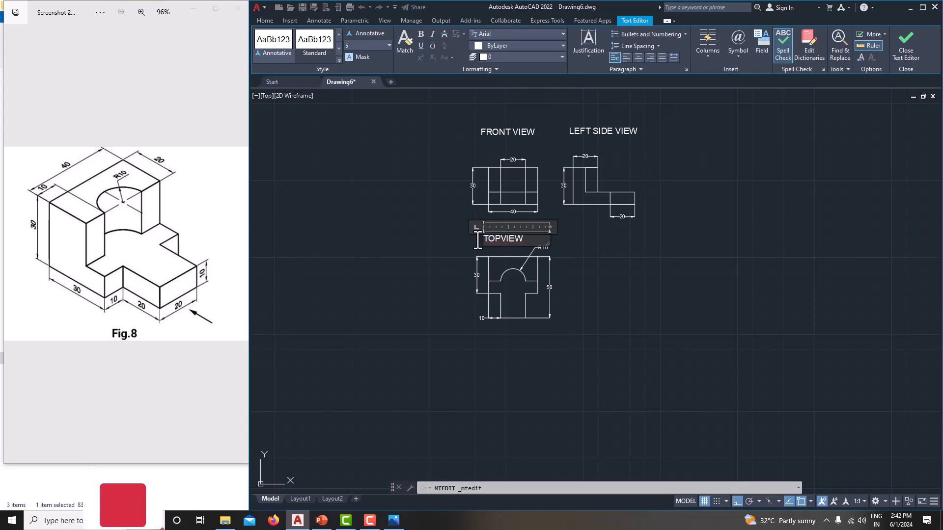
pyautogui.click(633, 258)
pyautogui.scroll(3, 568, 295)
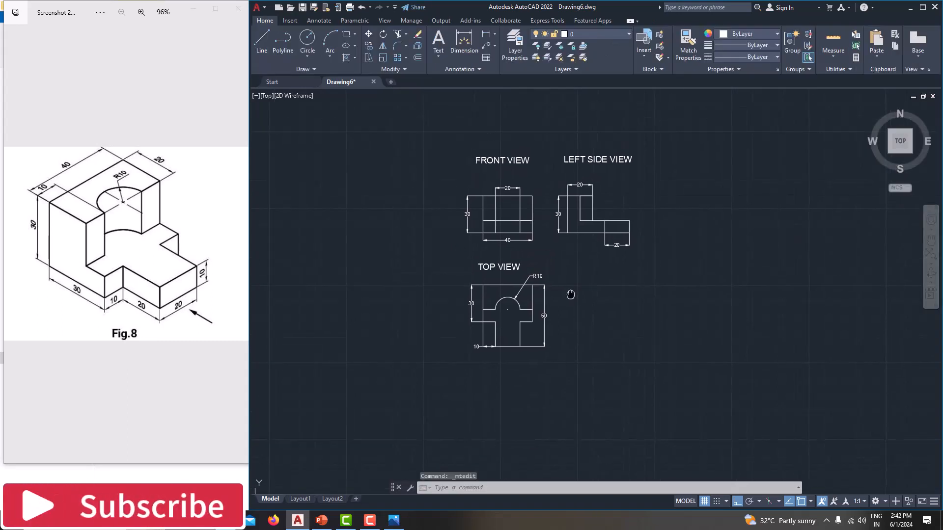
pyautogui.moveTo(567, 295)
pyautogui.mouseDown(button='middle')
pyautogui.moveTo(601, 353)
pyautogui.moveTo(584, 353)
pyautogui.mouseUp(button='middle')
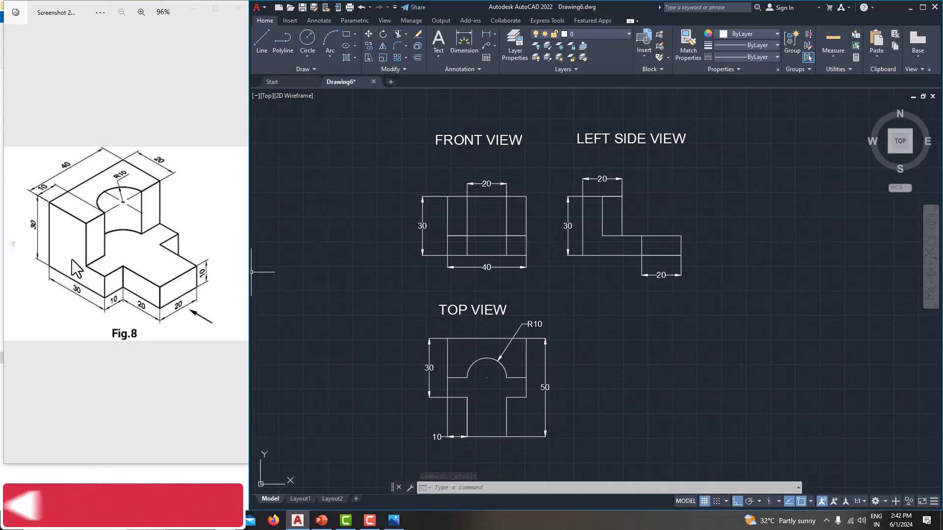